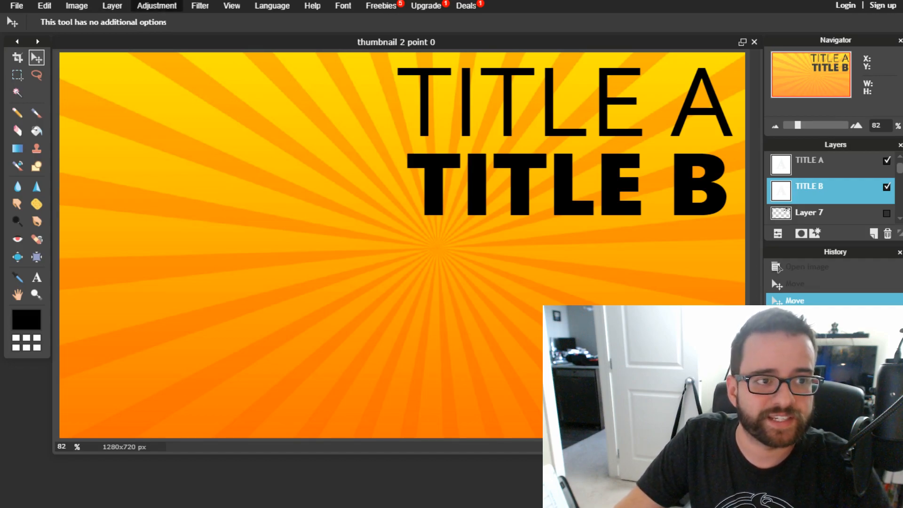
- Insert the first photo of the green-controller game console as a new layer directly above TITLE B
{"action": "left_click", "coordinate": [113, 5]}
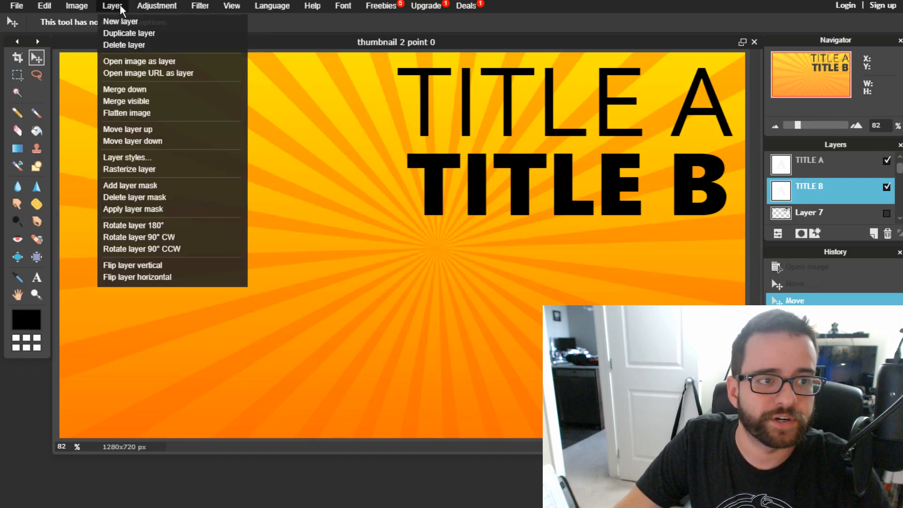
{"action": "left_click", "coordinate": [150, 58]}
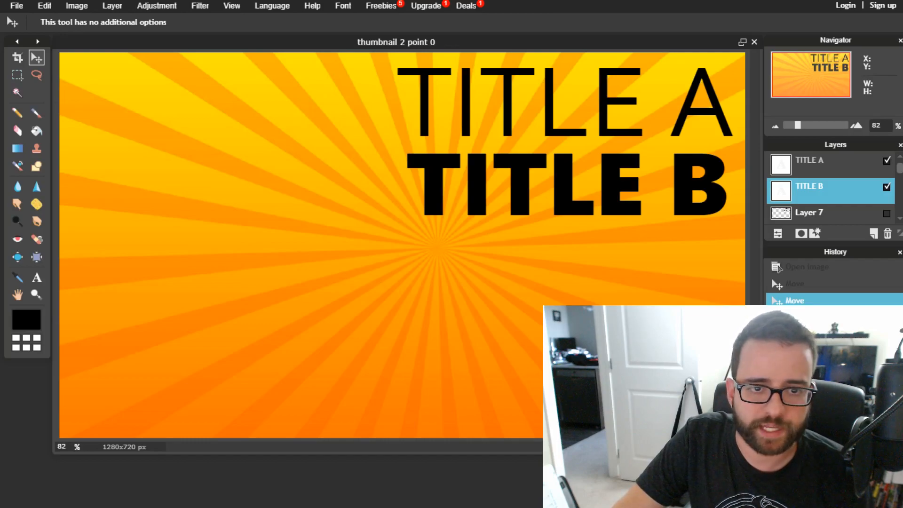
{"action": "key", "text": "ctrl+v"}
- Free transform the first console photo, scaling it down and positioning it so the console and red ball fill the canvas
{"action": "left_click", "coordinate": [44, 5]}
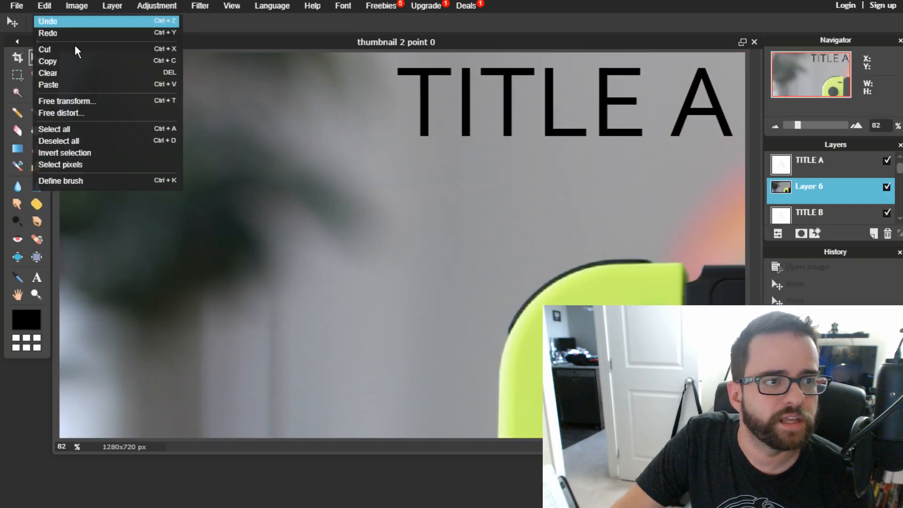
{"action": "left_click", "coordinate": [87, 97]}
{"action": "left_click_drag", "start_coordinate": [59, 49], "coordinate": [504, 378]}
{"action": "left_click_drag", "start_coordinate": [548, 313], "coordinate": [7, 21]}
{"action": "left_click_drag", "start_coordinate": [239, 374], "coordinate": [227, 379]}
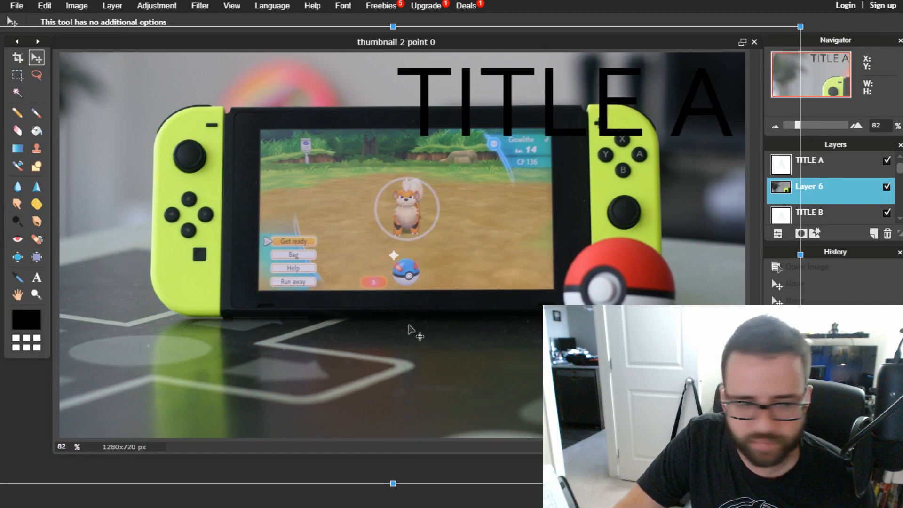
{"action": "left_click_drag", "start_coordinate": [507, 351], "coordinate": [498, 351]}
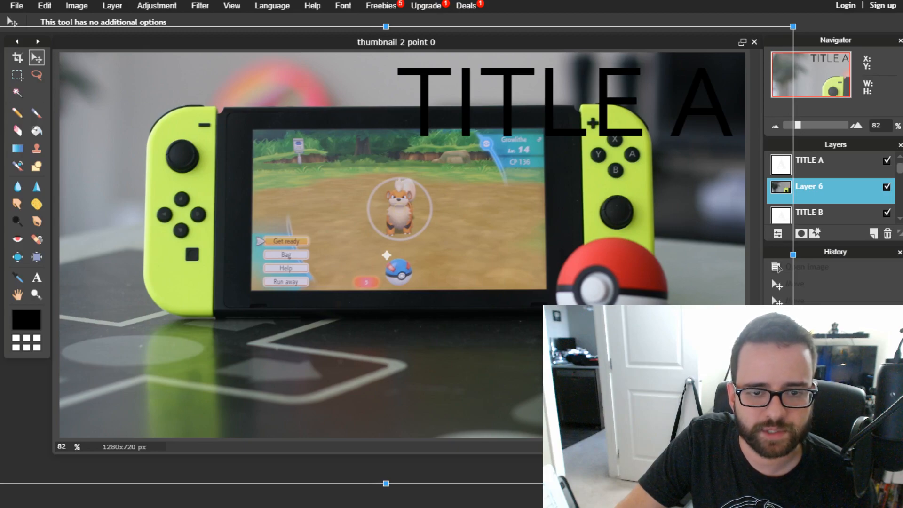
{"action": "left_click_drag", "start_coordinate": [794, 483], "coordinate": [803, 489]}
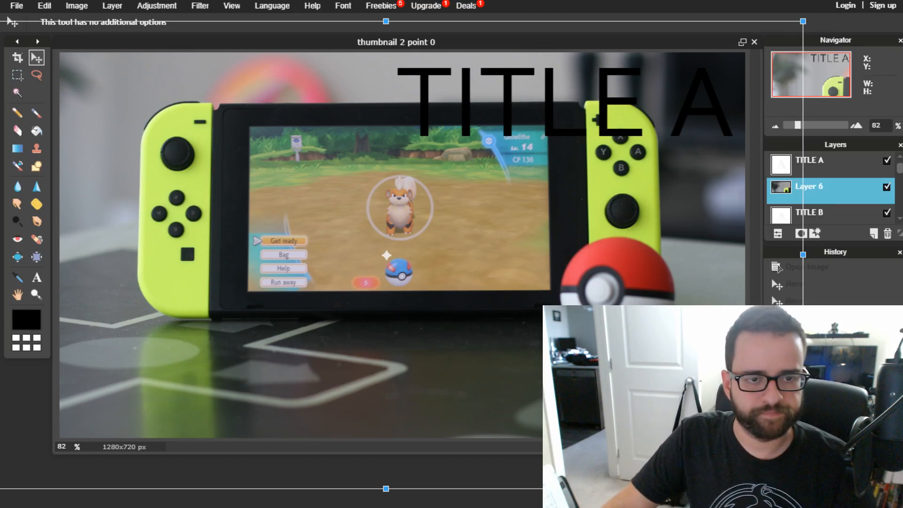
{"action": "left_click_drag", "start_coordinate": [632, 227], "coordinate": [628, 227]}
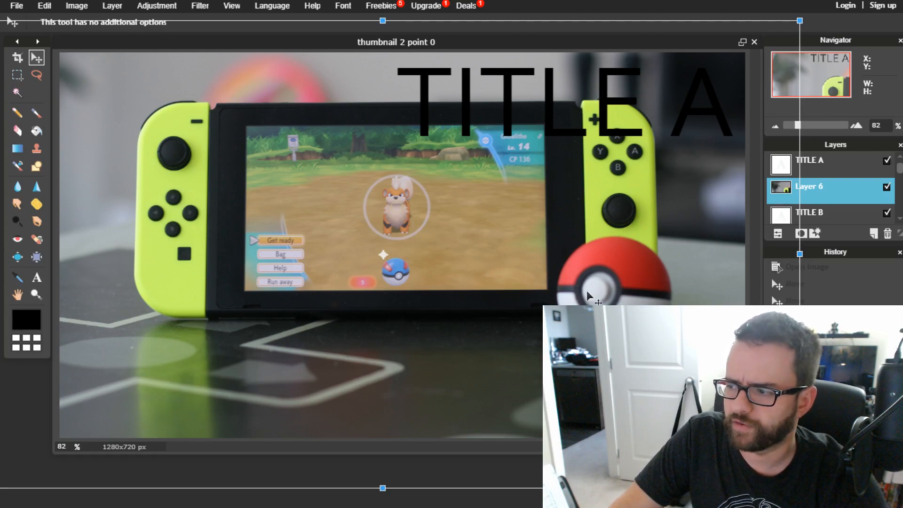
{"action": "left_click_drag", "start_coordinate": [570, 276], "coordinate": [570, 285]}
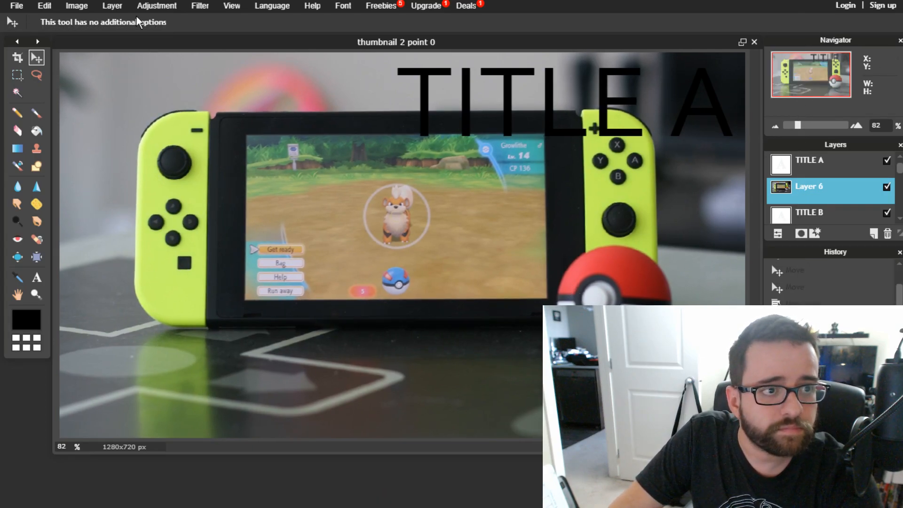
- Insert the second console photo, taken at a slight angle, as a new layer above Layer 6
{"action": "left_click", "coordinate": [112, 6]}
{"action": "left_click", "coordinate": [130, 62]}
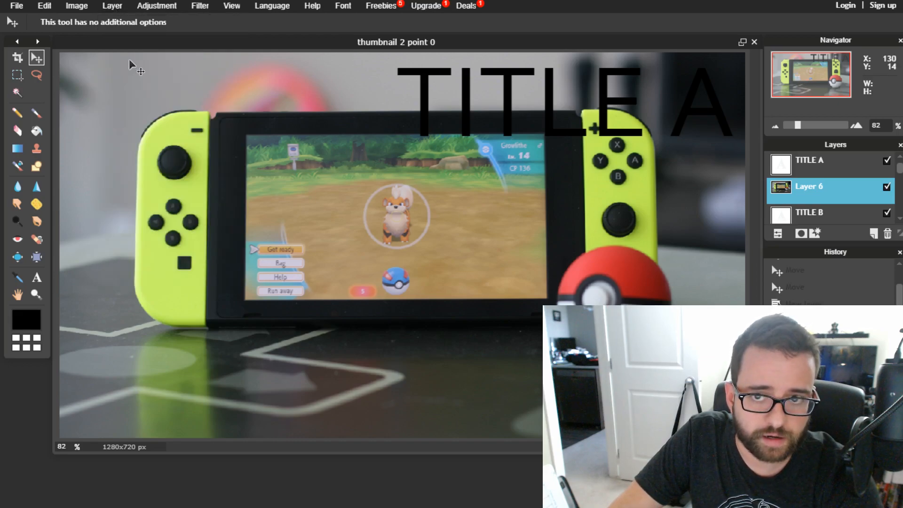
{"action": "key", "text": "ctrl+v"}
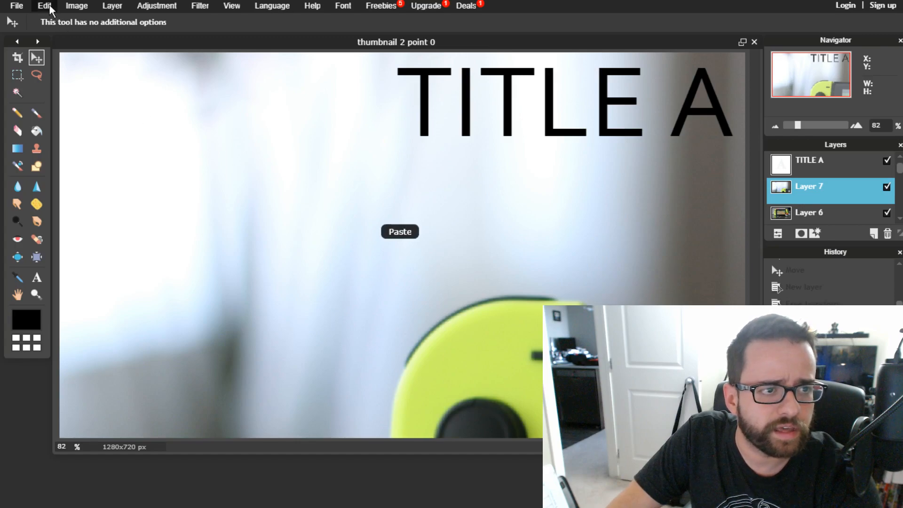
- Free transform the second console photo, scaling it down and placing the whole console and ball within the canvas
{"action": "left_click", "coordinate": [51, 9]}
{"action": "left_click", "coordinate": [72, 100]}
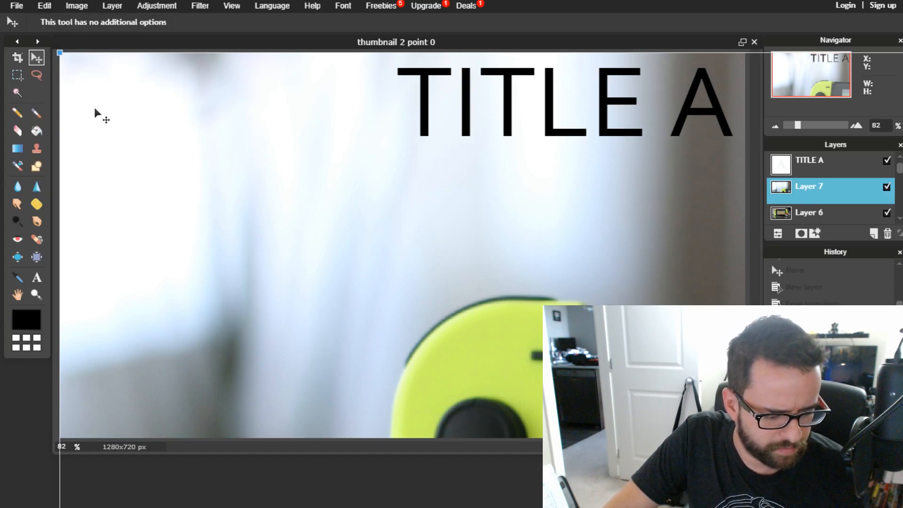
{"action": "left_click_drag", "start_coordinate": [56, 48], "coordinate": [552, 344]}
{"action": "left_click_drag", "start_coordinate": [703, 452], "coordinate": [161, 97]}
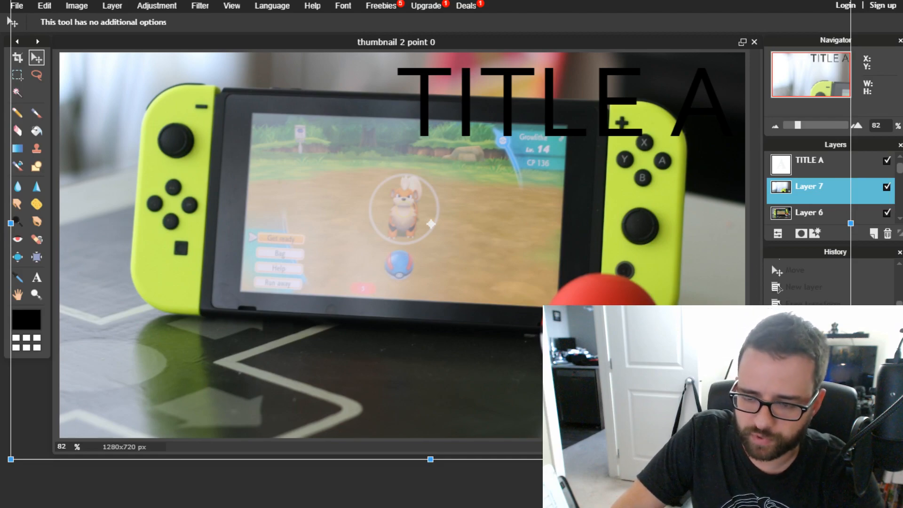
{"action": "left_click_drag", "start_coordinate": [431, 224], "coordinate": [434, 224]}
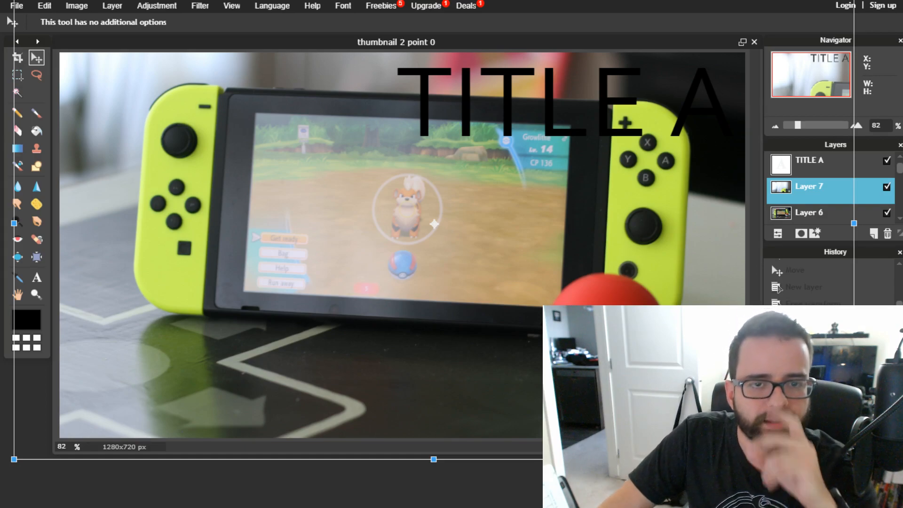
- Nudge the second console photo in small increments to fine-tune its placement, and apply the transform
{"action": "key", "text": "Left"}
{"action": "key", "text": "Left"}
{"action": "key", "text": "Left"}
{"action": "key", "text": "Left"}
{"action": "key", "text": "Left"}
{"action": "key", "text": "Right"}
{"action": "key", "text": "Right"}
{"action": "key", "text": "Right"}
{"action": "key", "text": "Right"}
{"action": "key", "text": "Right"}
{"action": "key", "text": "Right"}
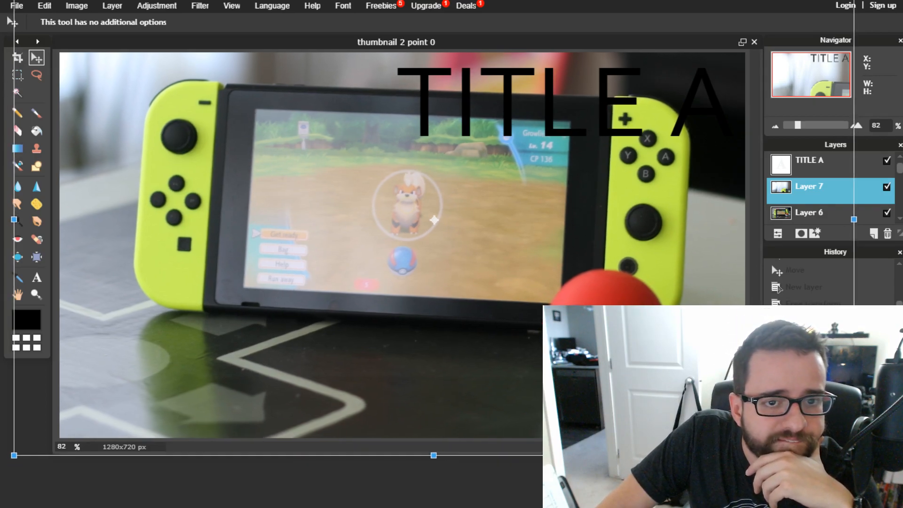
{"action": "key", "text": "Right"}
{"action": "key", "text": "Down"}
{"action": "key", "text": "Down"}
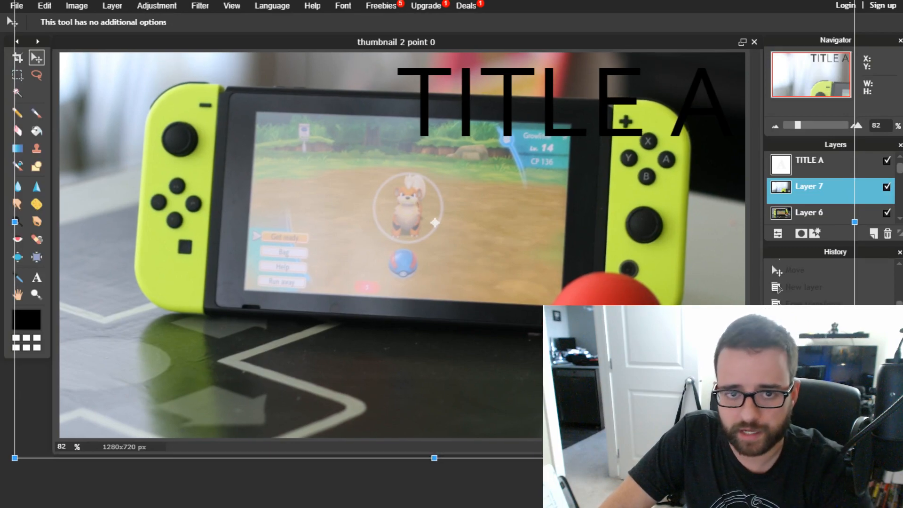
{"action": "key", "text": "Return"}
- Move the History palette down and lengthen the Layers palette to show more of the layer stack
{"action": "left_click_drag", "start_coordinate": [850, 254], "coordinate": [850, 329]}
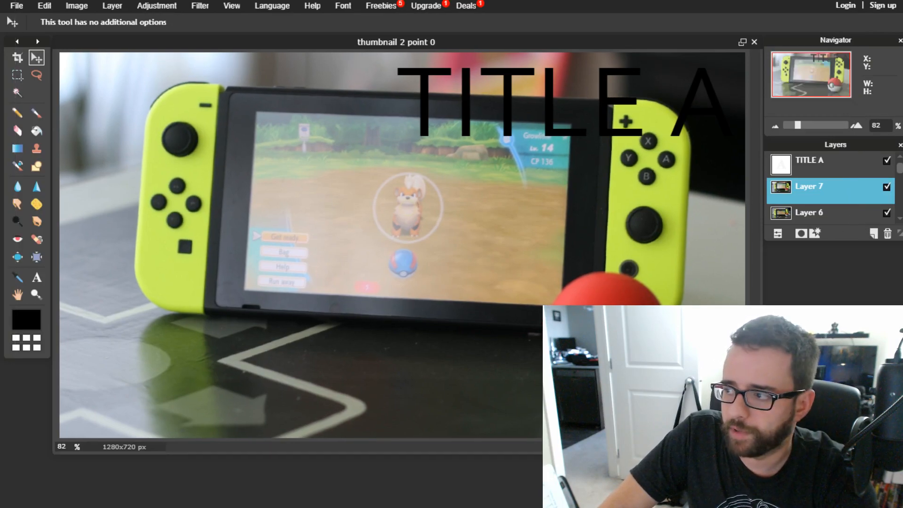
{"action": "left_click_drag", "start_coordinate": [898, 233], "coordinate": [899, 376]}
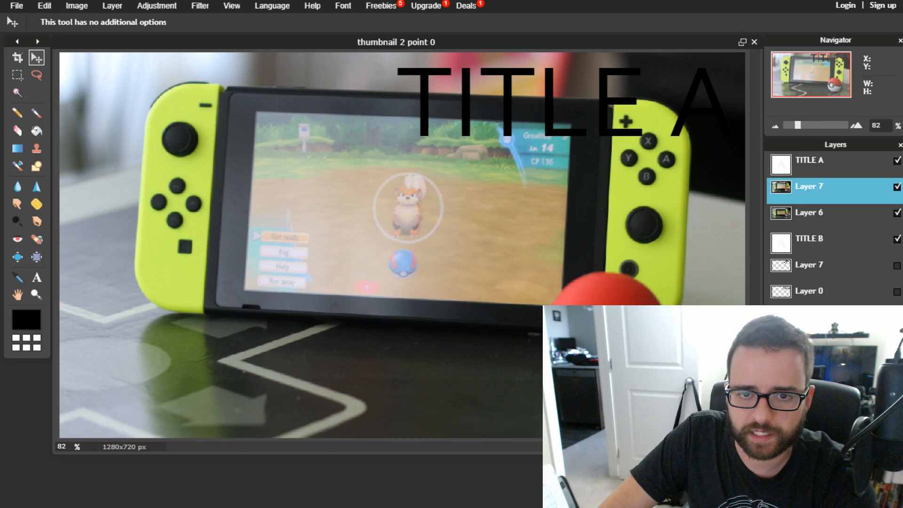
- Insert the third console photo, with the console screen out of focus, as a new layer above the second photo
{"action": "left_click", "coordinate": [112, 5]}
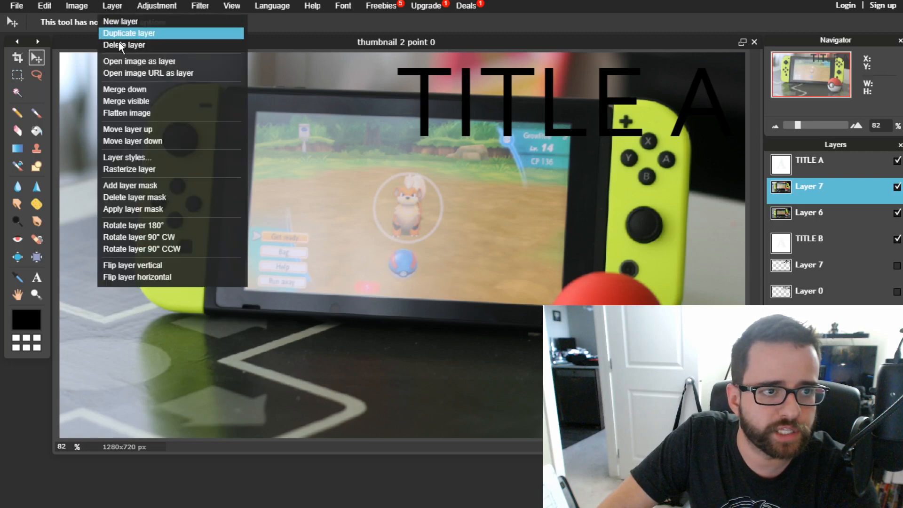
{"action": "left_click", "coordinate": [136, 61]}
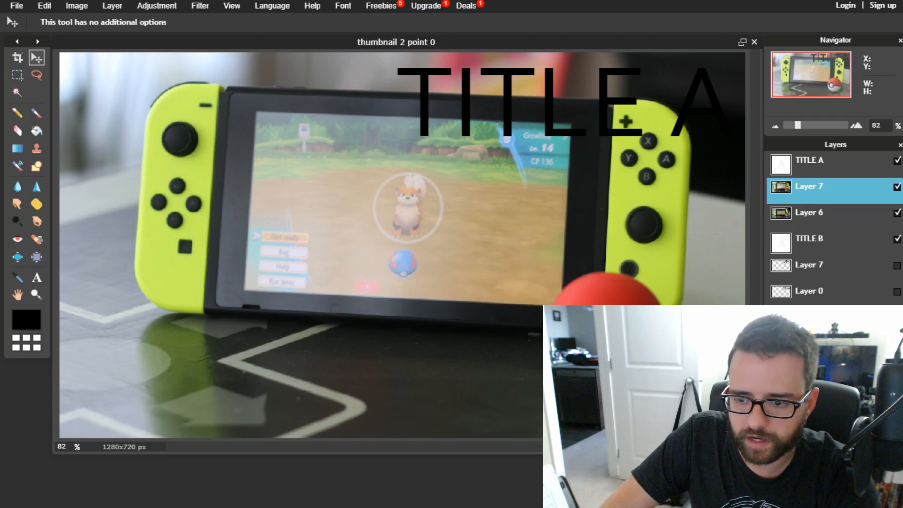
{"action": "key", "text": "ctrl+v"}
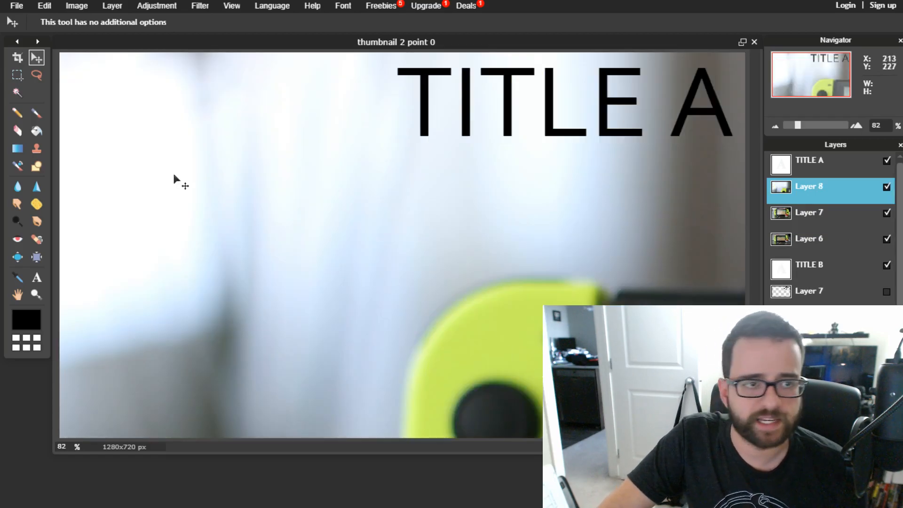
- Free transform the third console photo, shrinking and repositioning it to fill the canvas, and apply the transform
{"action": "left_click", "coordinate": [44, 5]}
{"action": "left_click", "coordinate": [86, 87]}
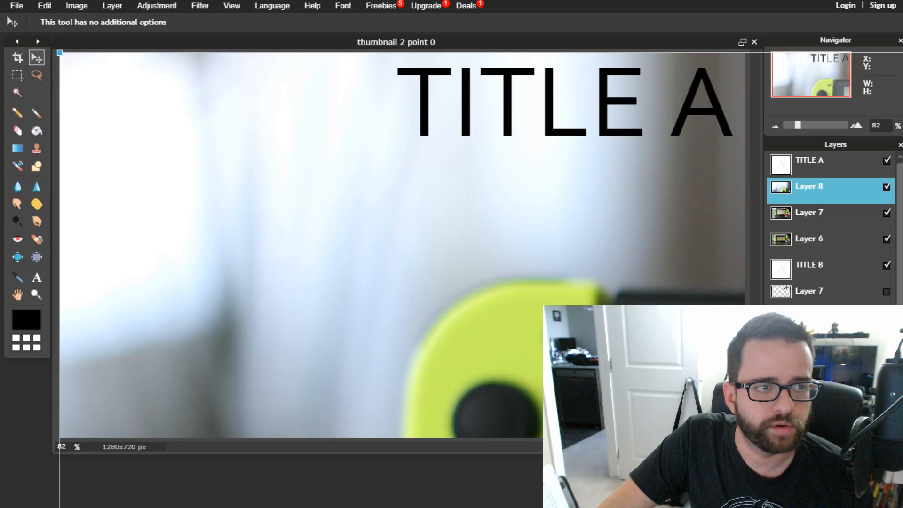
{"action": "left_click_drag", "start_coordinate": [57, 49], "coordinate": [539, 400]}
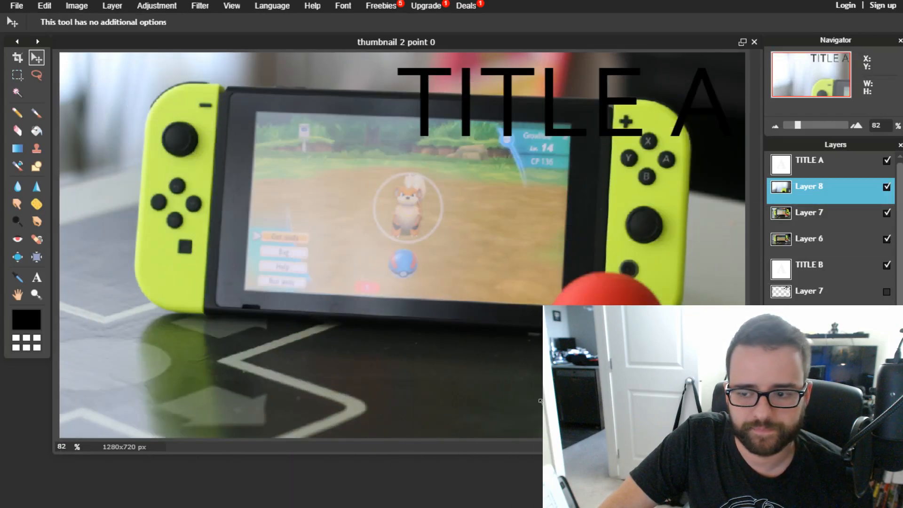
{"action": "left_click_drag", "start_coordinate": [630, 465], "coordinate": [108, 200]}
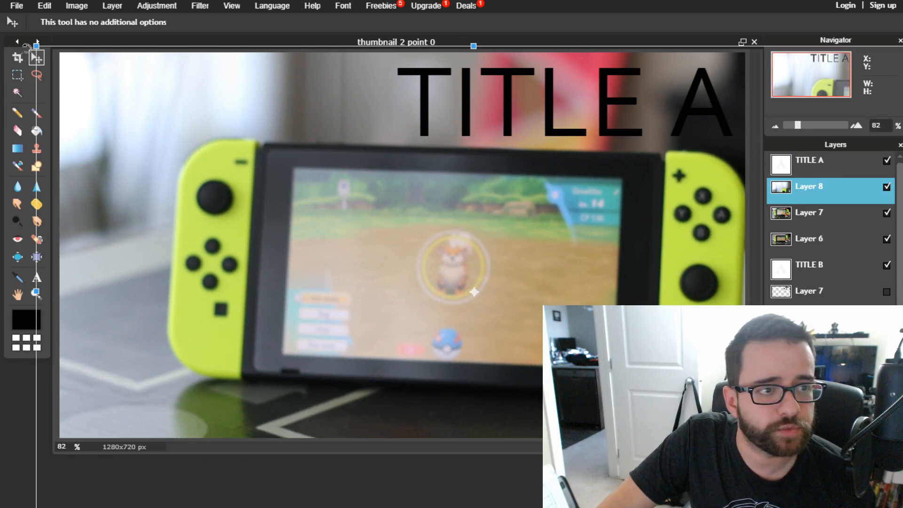
{"action": "left_click_drag", "start_coordinate": [35, 47], "coordinate": [56, 66]}
{"action": "left_click_drag", "start_coordinate": [191, 171], "coordinate": [151, 112]}
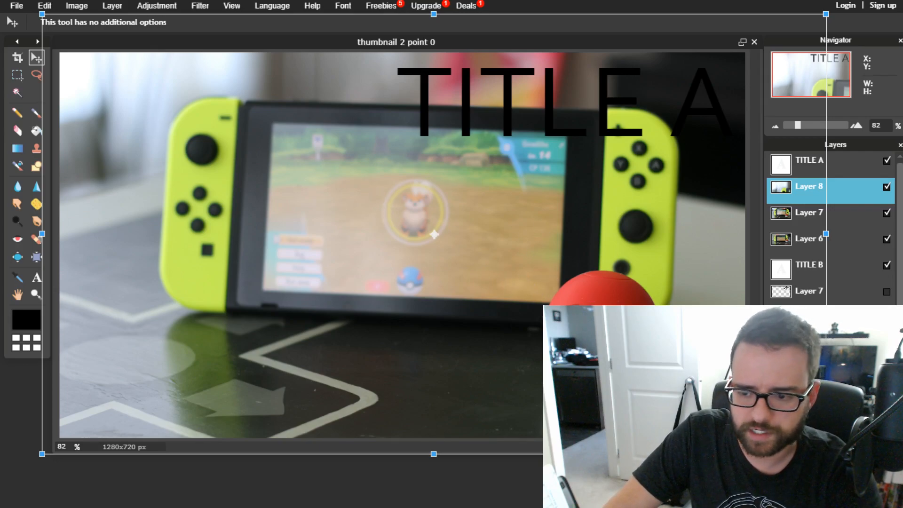
{"action": "key", "text": "Return"}
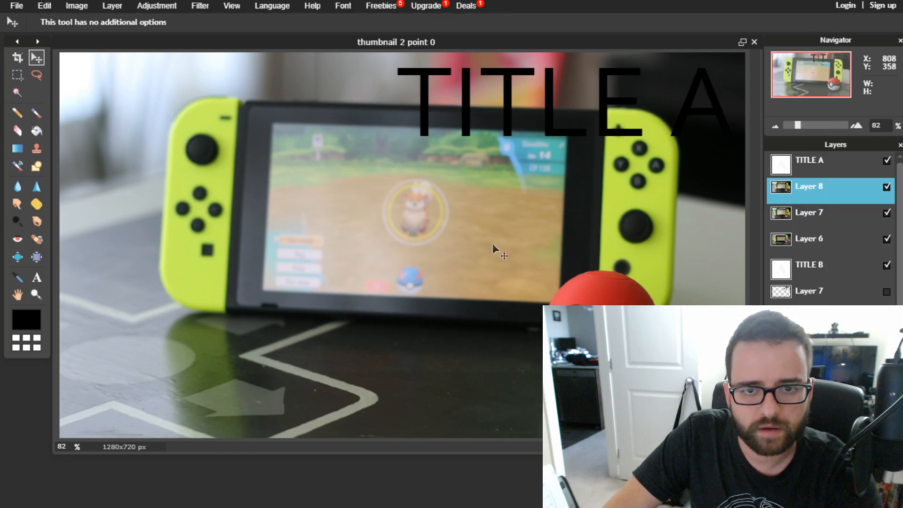
- Hide the TITLE A layer and toggle Layer 8 and Layer 7 off and on to compare the three console photos
{"action": "left_click", "coordinate": [879, 162]}
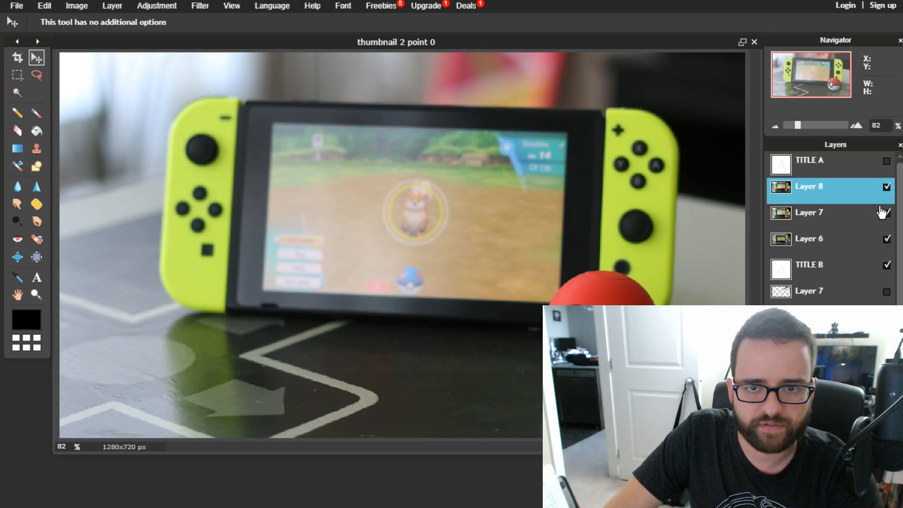
{"action": "left_click", "coordinate": [887, 189]}
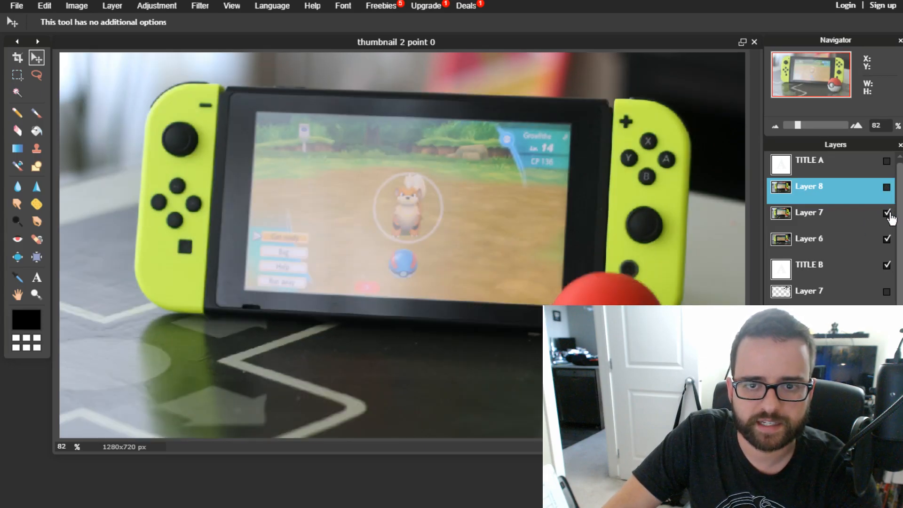
{"action": "left_click", "coordinate": [887, 214]}
{"action": "left_click", "coordinate": [887, 188]}
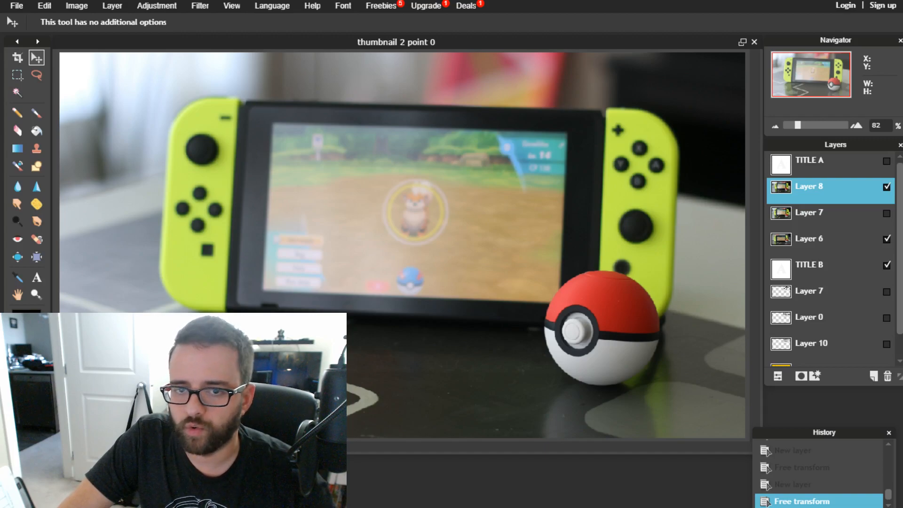
{"action": "left_click", "coordinate": [887, 187]}
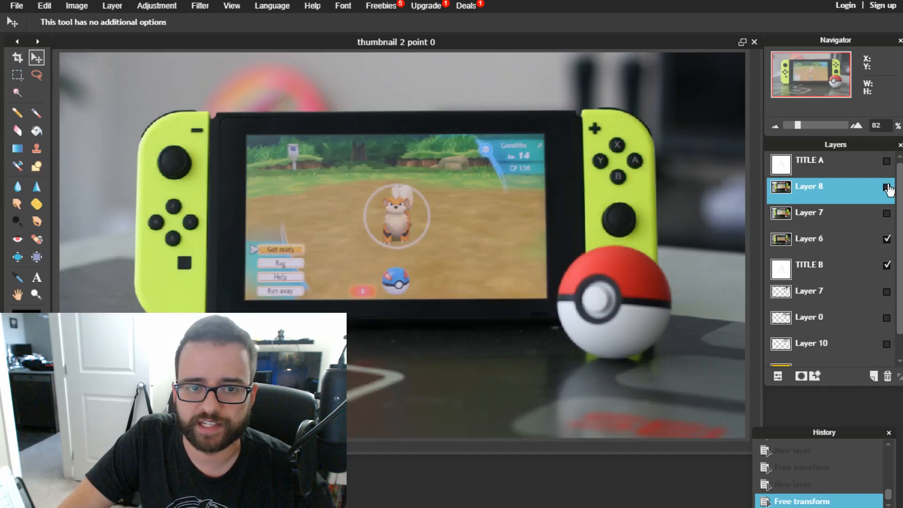
{"action": "left_click", "coordinate": [887, 213]}
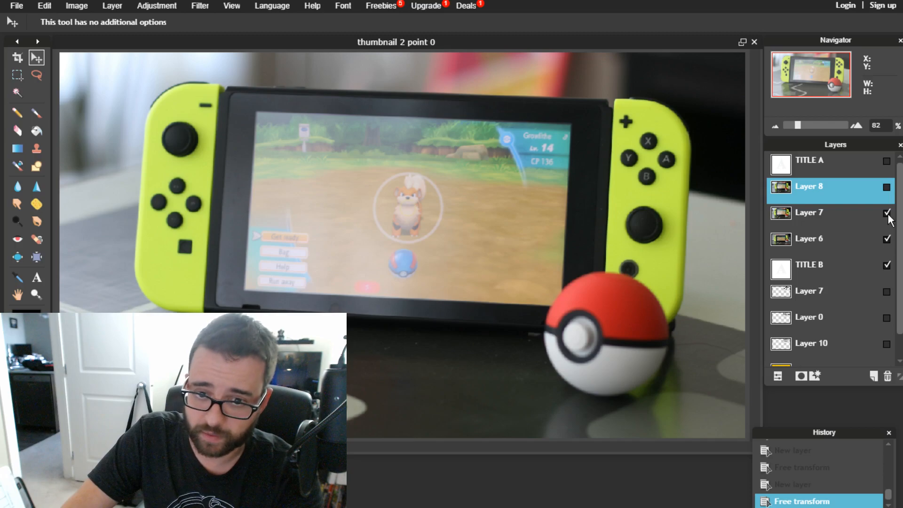
{"action": "left_click", "coordinate": [886, 213]}
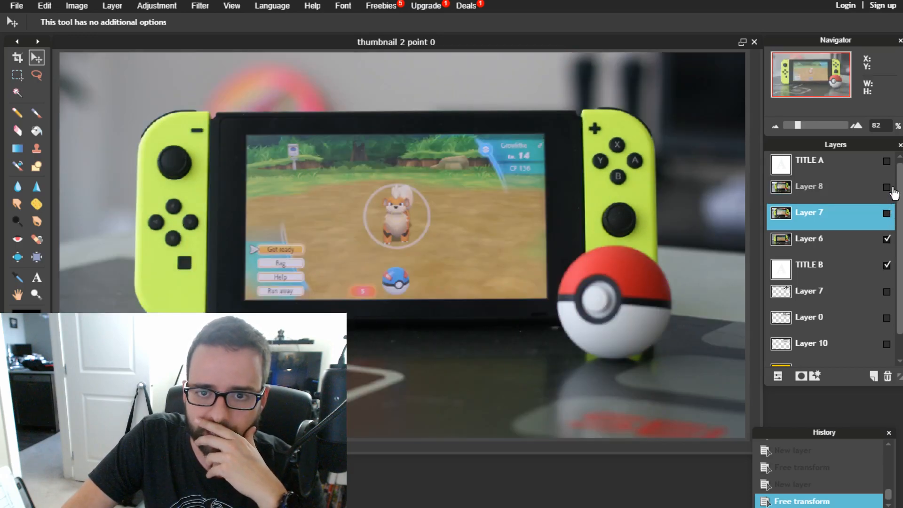
{"action": "left_click", "coordinate": [887, 213]}
{"action": "left_click", "coordinate": [887, 186]}
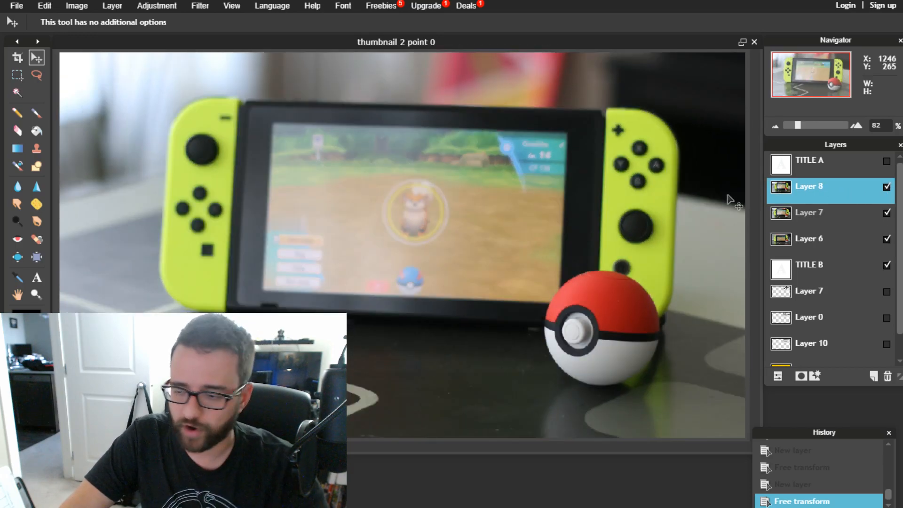
- Rename Layer 8 as Switch and select the Layer 7 photo beneath it
{"action": "double_click", "coordinate": [800, 187]}
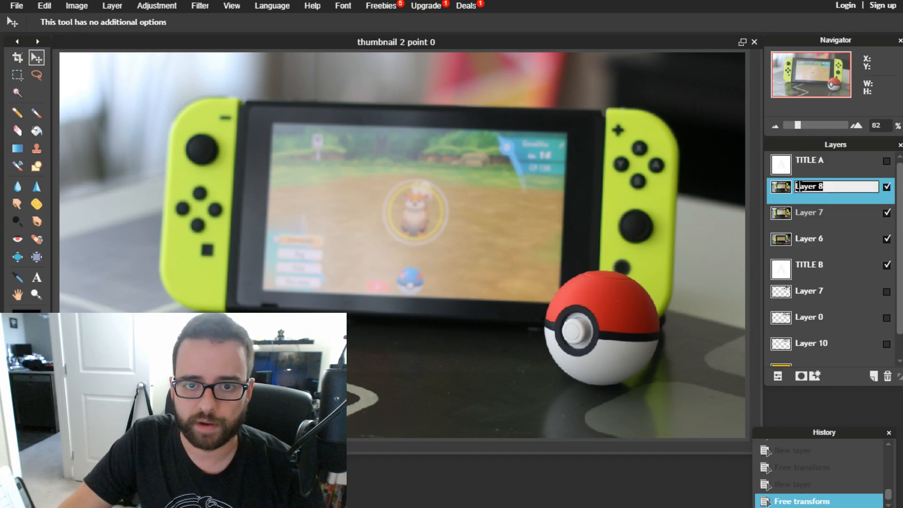
{"action": "type", "text": "Switch"}
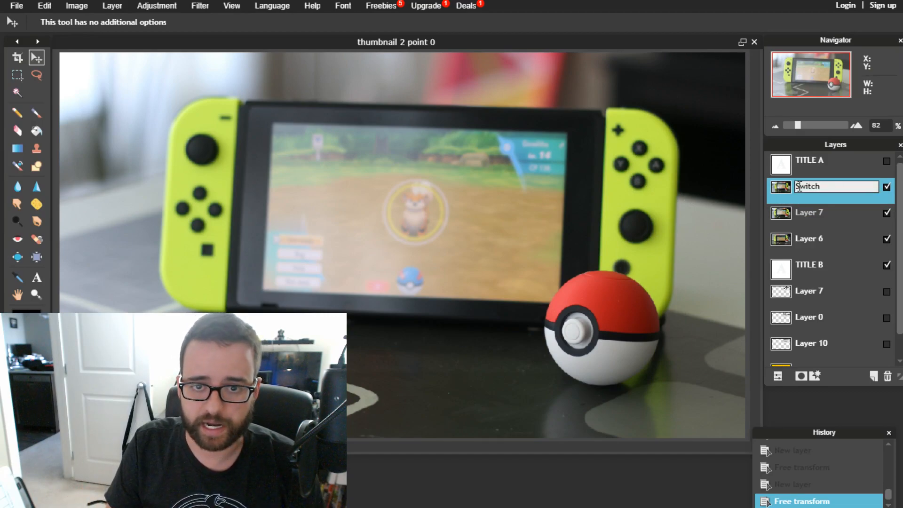
{"action": "left_click", "coordinate": [794, 222]}
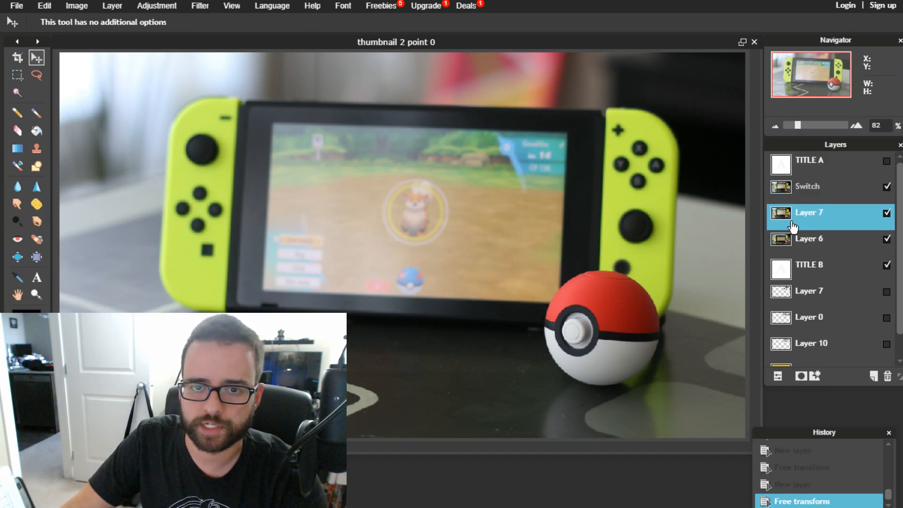
- Insert the fourth console photo, with the bright window background, as a new layer and move it above the Switch layer
{"action": "left_click", "coordinate": [118, 6]}
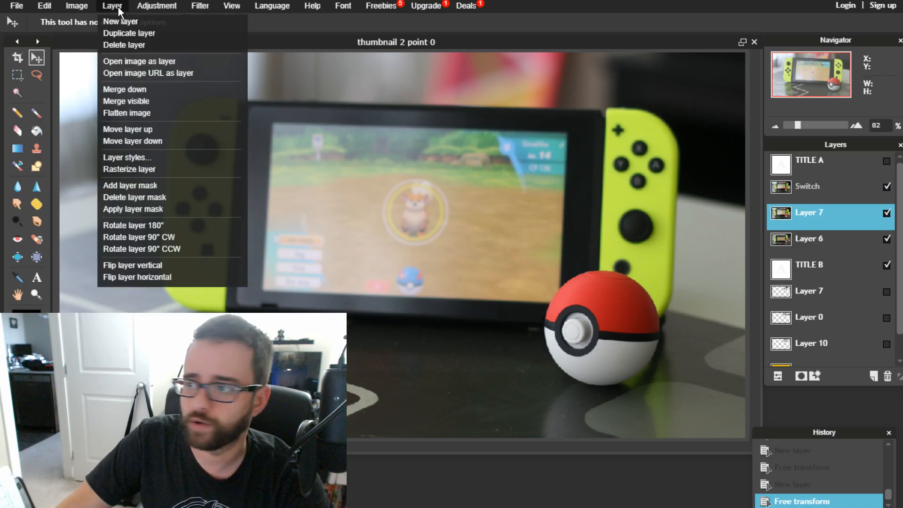
{"action": "left_click", "coordinate": [154, 63]}
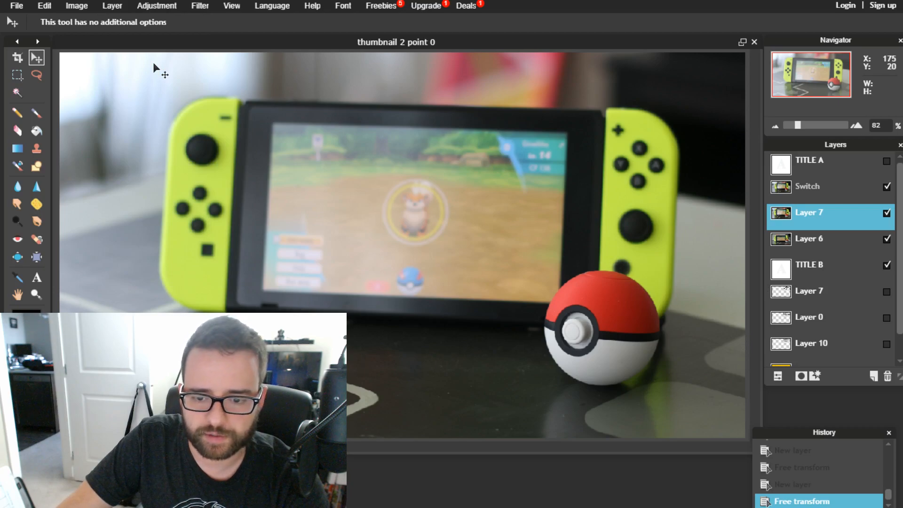
{"action": "key", "text": "ctrl+v"}
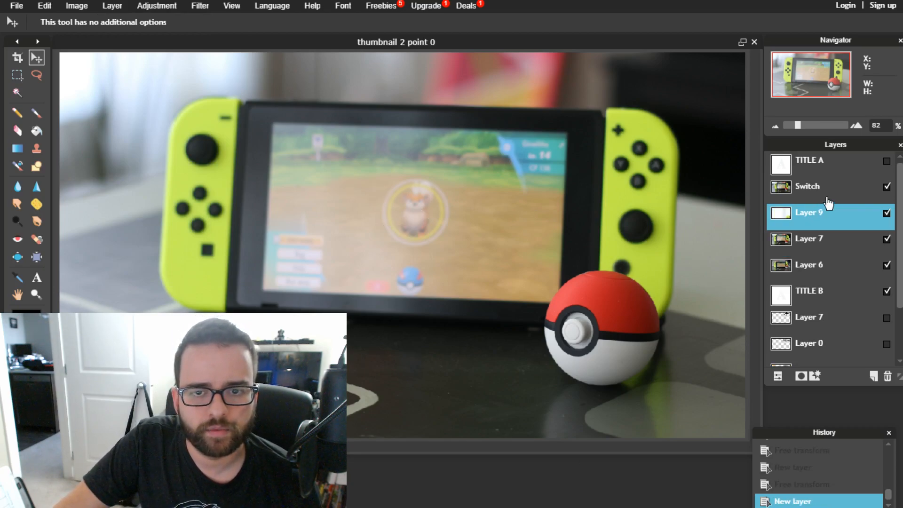
{"action": "left_click_drag", "start_coordinate": [819, 222], "coordinate": [813, 181]}
- Free transform the fourth console photo, shrinking and repositioning it to fill the canvas, and apply the transform
{"action": "left_click", "coordinate": [46, 6]}
{"action": "left_click", "coordinate": [67, 101]}
{"action": "left_click_drag", "start_coordinate": [60, 47], "coordinate": [745, 418]}
{"action": "left_click_drag", "start_coordinate": [781, 507], "coordinate": [78, 160]}
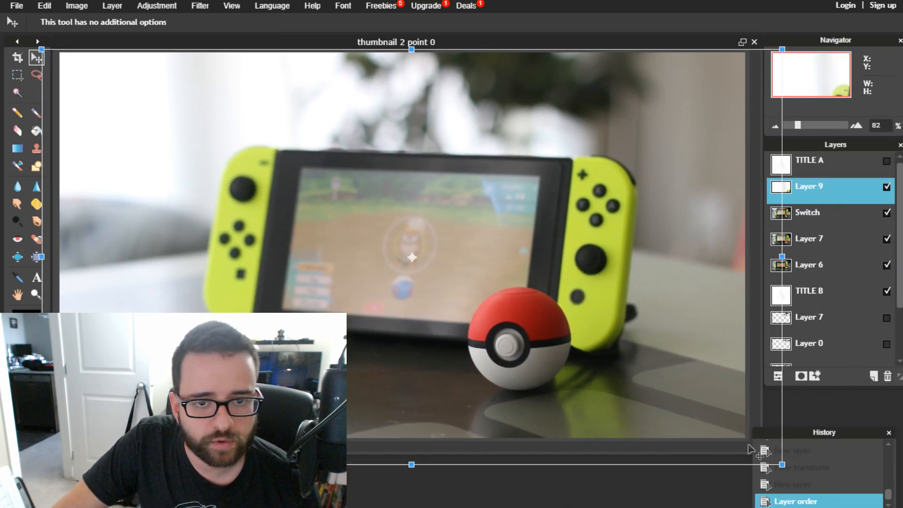
{"action": "left_click_drag", "start_coordinate": [781, 461], "coordinate": [811, 486]}
{"action": "left_click_drag", "start_coordinate": [703, 402], "coordinate": [698, 388]}
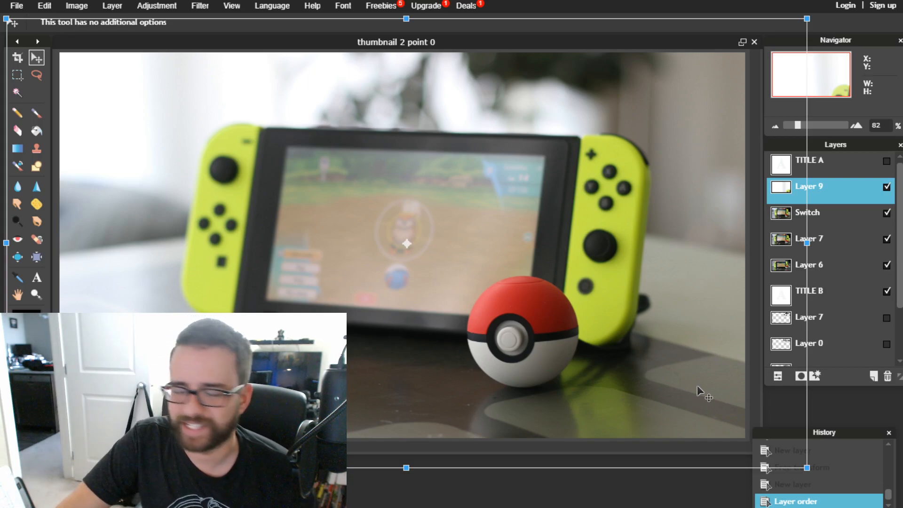
{"action": "left_click_drag", "start_coordinate": [735, 426], "coordinate": [771, 413]}
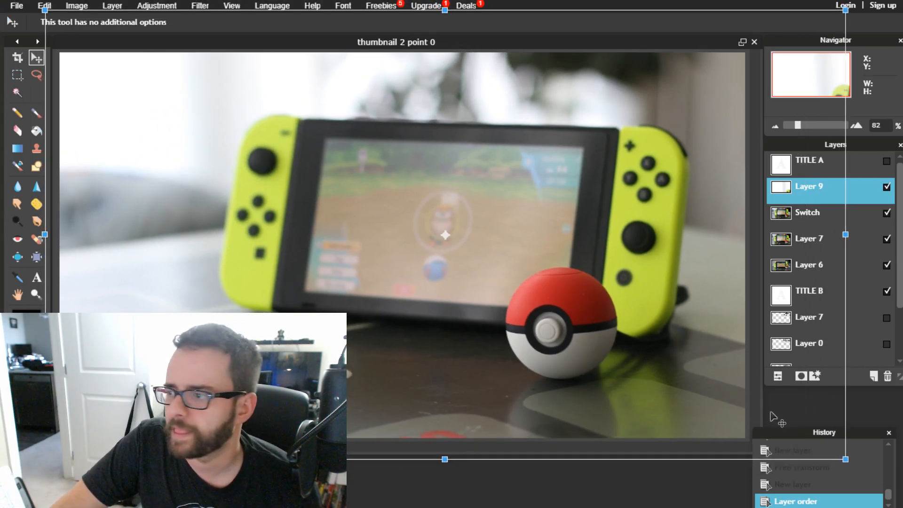
{"action": "key", "text": "Return"}
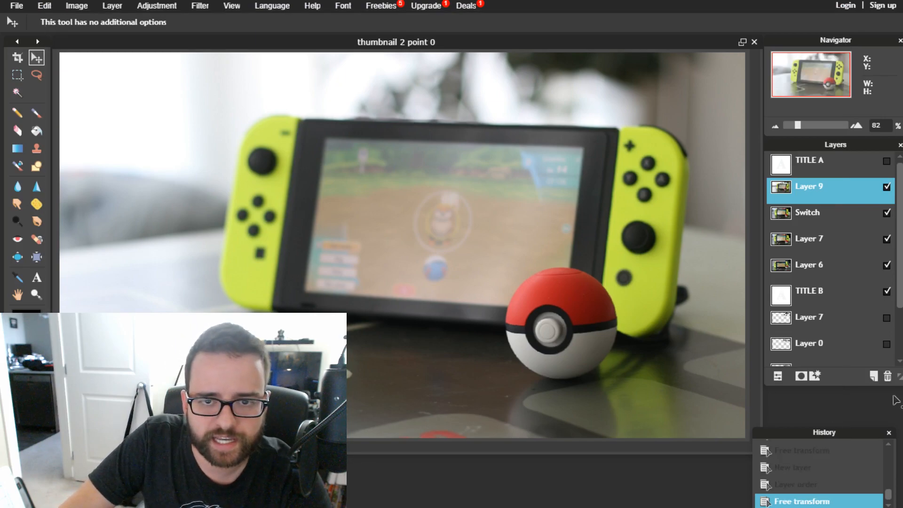
- Toggle Layer 9 off and on repeatedly to compare its photo with the Switch photo beneath it
{"action": "left_click", "coordinate": [888, 187]}
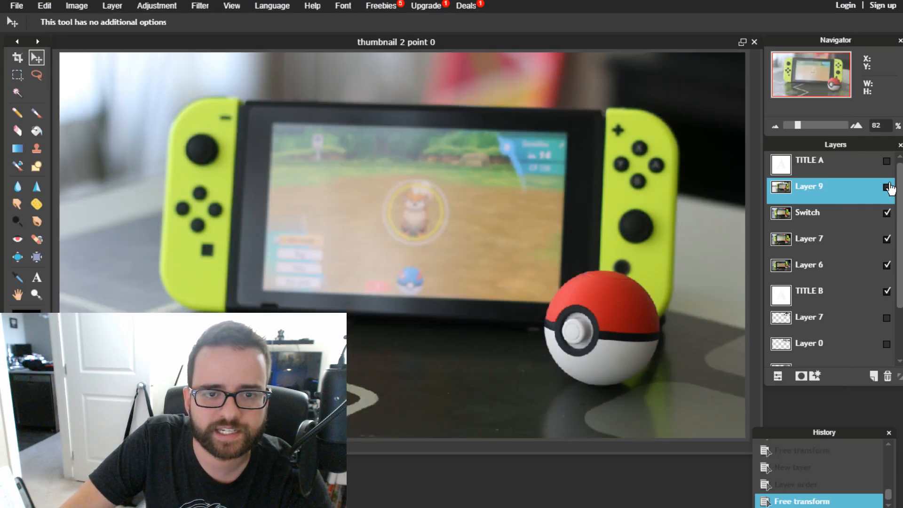
{"action": "left_click", "coordinate": [888, 188]}
{"action": "left_click", "coordinate": [887, 188]}
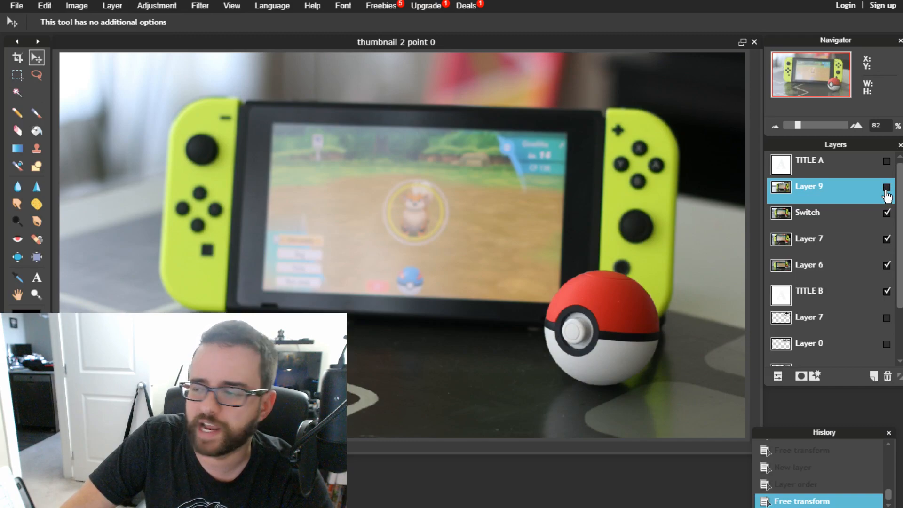
{"action": "left_click", "coordinate": [887, 188]}
{"action": "left_click", "coordinate": [887, 189]}
{"action": "left_click", "coordinate": [887, 188]}
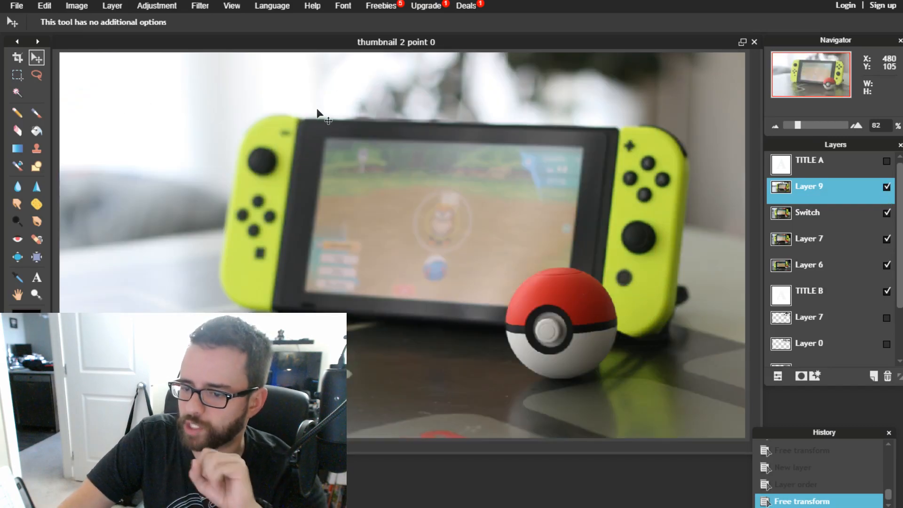
{"action": "left_click", "coordinate": [886, 187]}
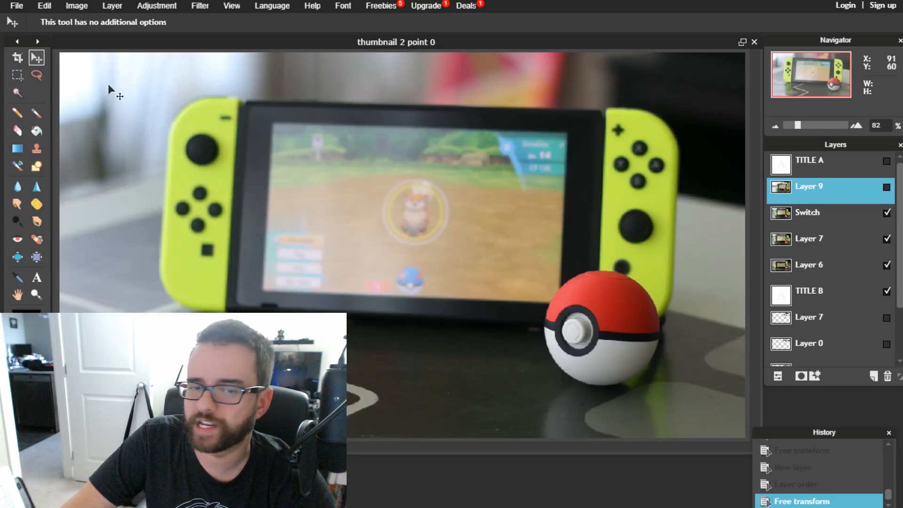
{"action": "left_click", "coordinate": [887, 188]}
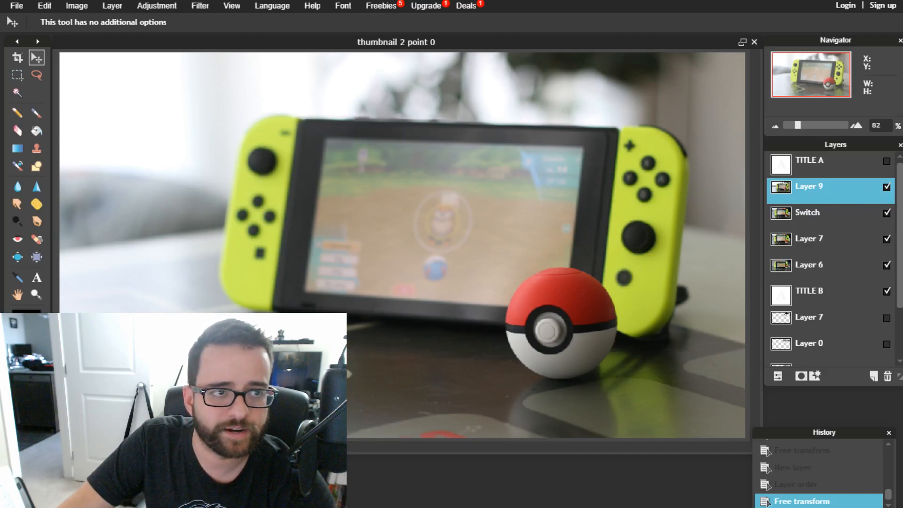
- Insert the fifth console photo as a new layer above Layer 9 and free transform it to fill the canvas
{"action": "left_click", "coordinate": [106, 5]}
{"action": "left_click", "coordinate": [143, 63]}
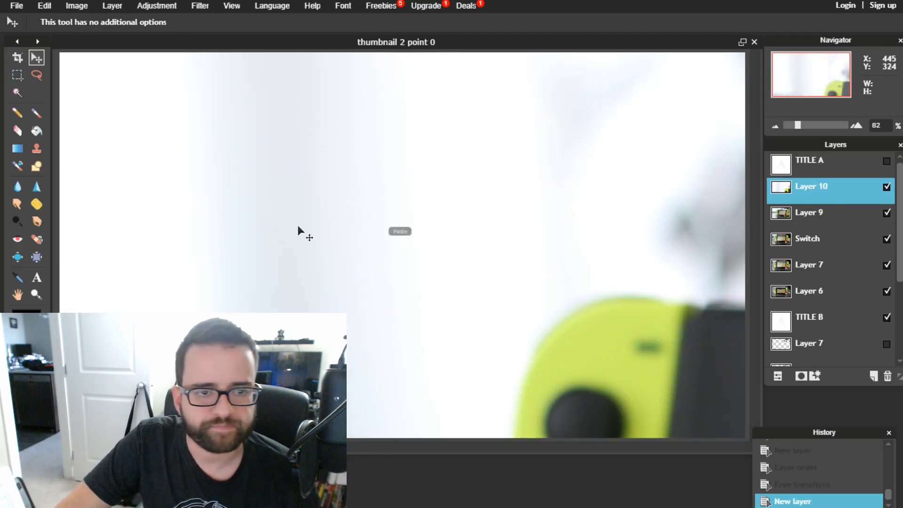
{"action": "left_click", "coordinate": [44, 5]}
{"action": "left_click", "coordinate": [84, 102]}
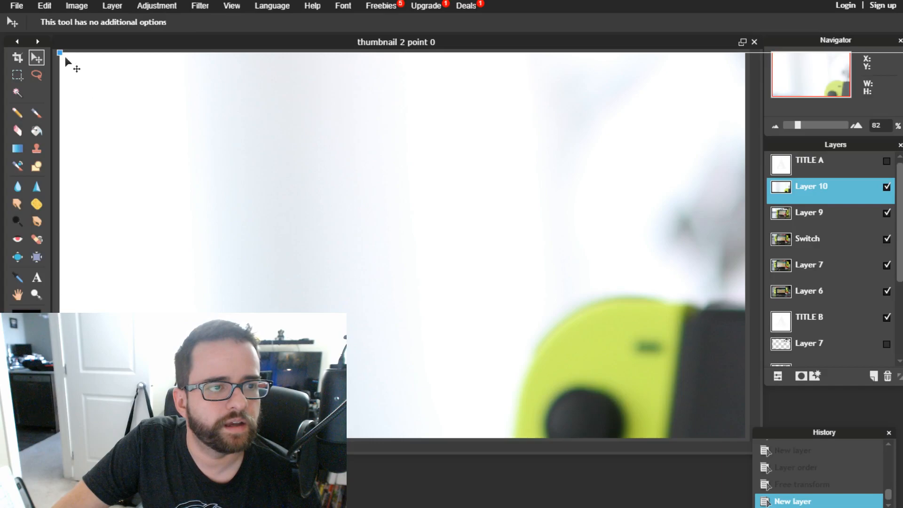
{"action": "left_click_drag", "start_coordinate": [60, 53], "coordinate": [62, 19]}
{"action": "left_click_drag", "start_coordinate": [150, 167], "coordinate": [118, 151]}
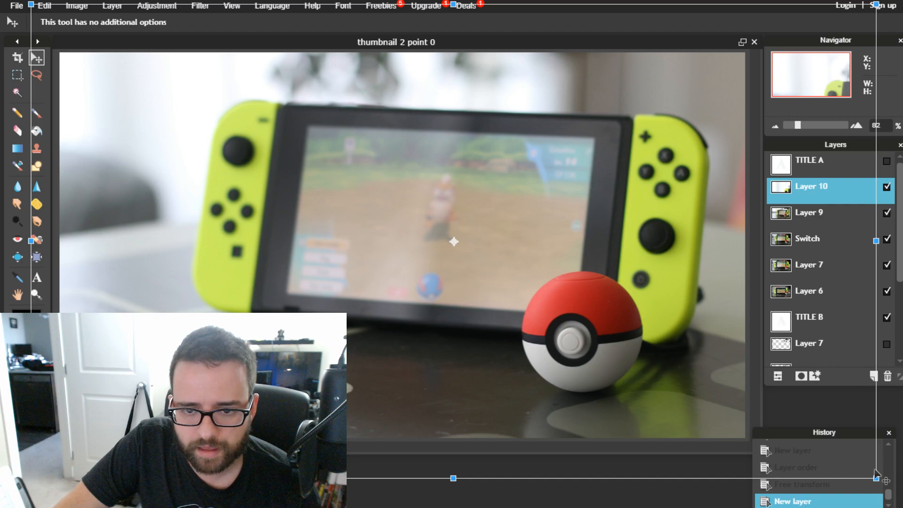
{"action": "left_click_drag", "start_coordinate": [874, 477], "coordinate": [899, 486]}
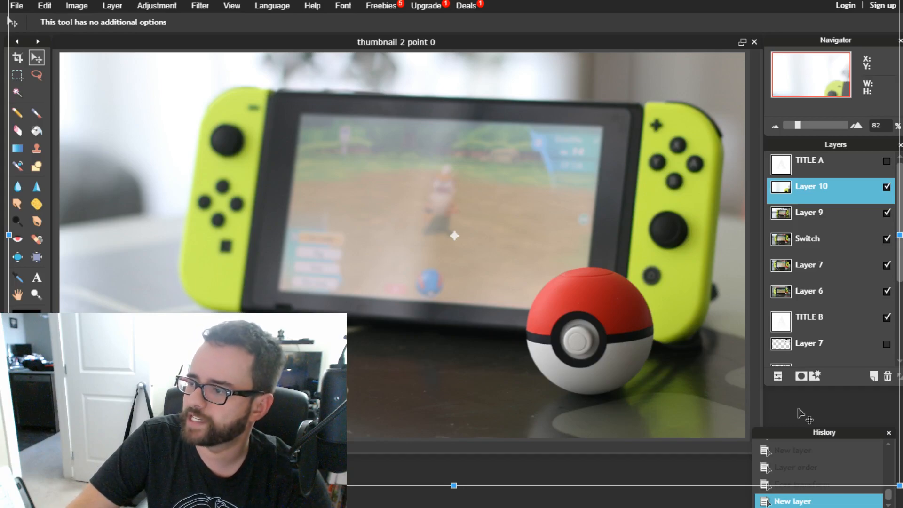
{"action": "key", "text": "Return"}
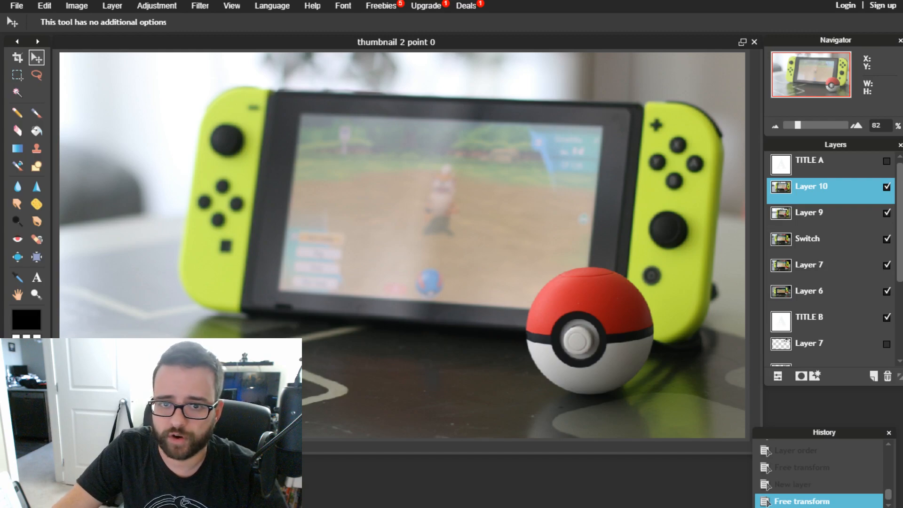
- Compare the console photos by hiding Layer 10, Layer 9, Switch and Layer 7 in turn, and show Layer 10 again
{"action": "left_click", "coordinate": [886, 187]}
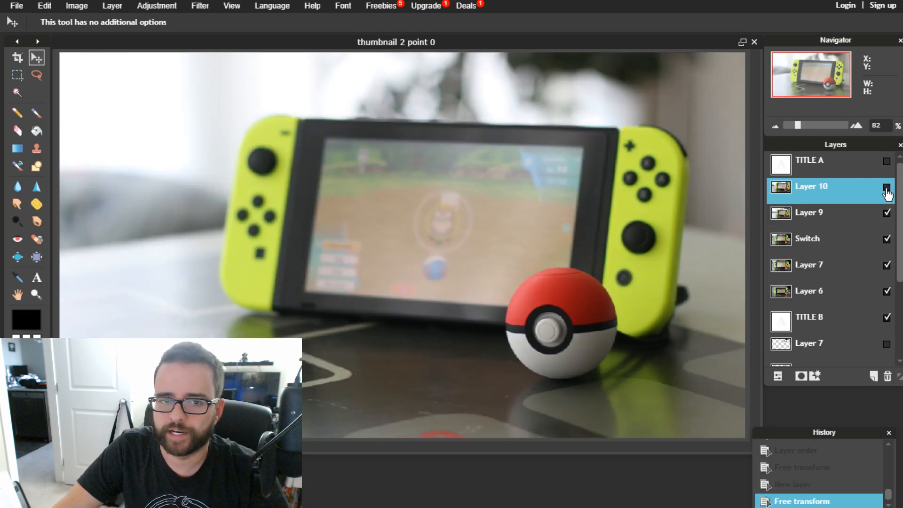
{"action": "left_click", "coordinate": [887, 215]}
{"action": "left_click", "coordinate": [887, 214]}
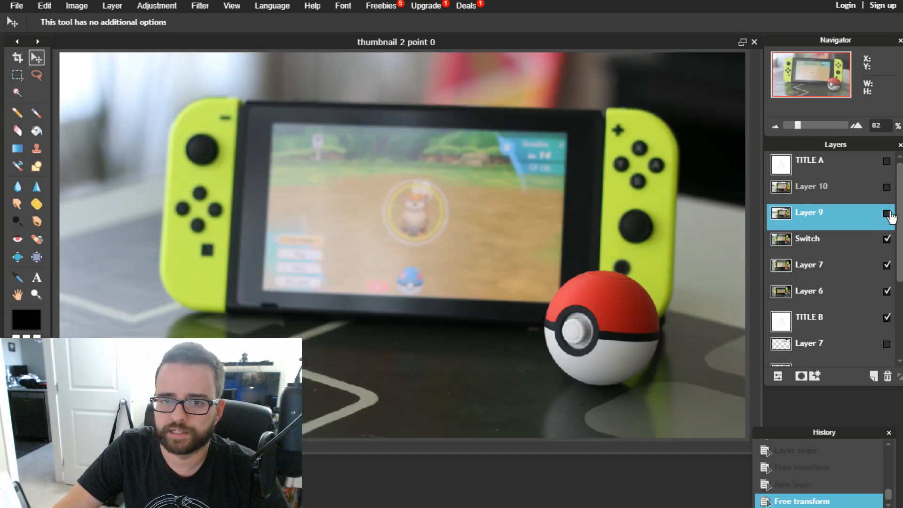
{"action": "left_click", "coordinate": [888, 214]}
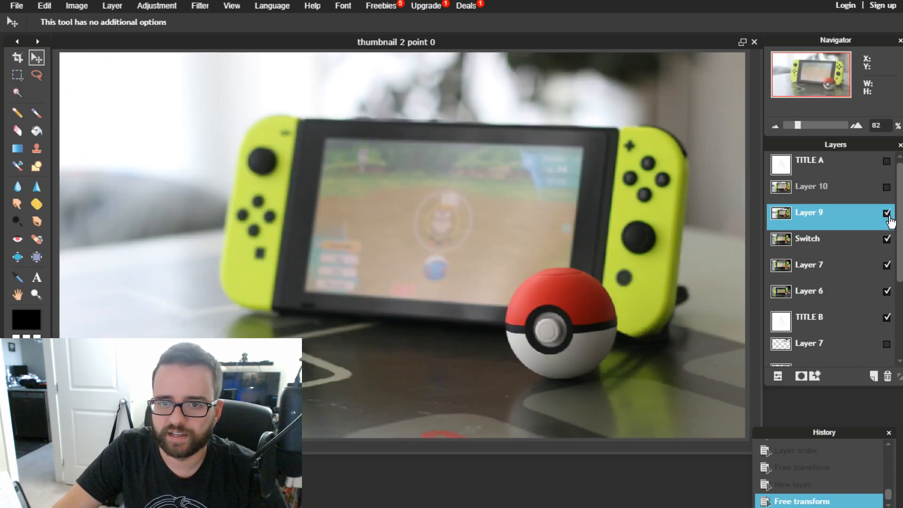
{"action": "left_click", "coordinate": [887, 239]}
{"action": "left_click", "coordinate": [887, 214]}
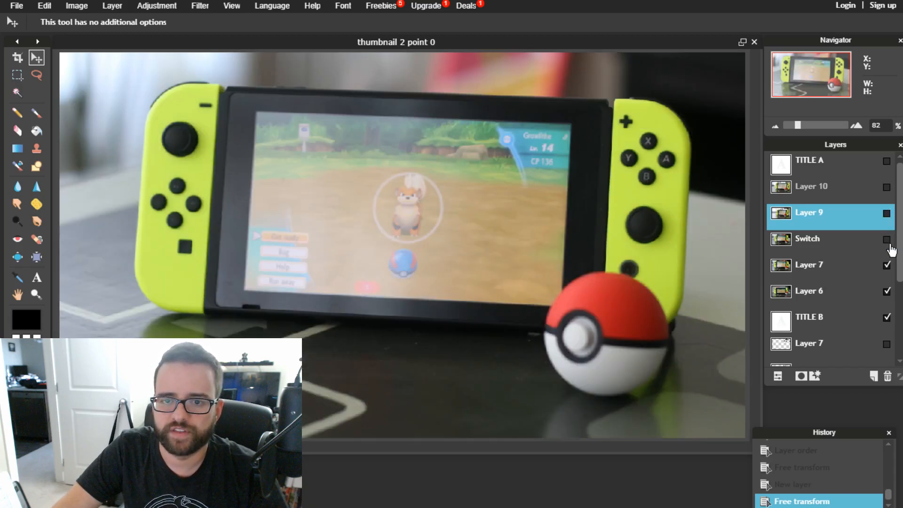
{"action": "left_click", "coordinate": [887, 265]}
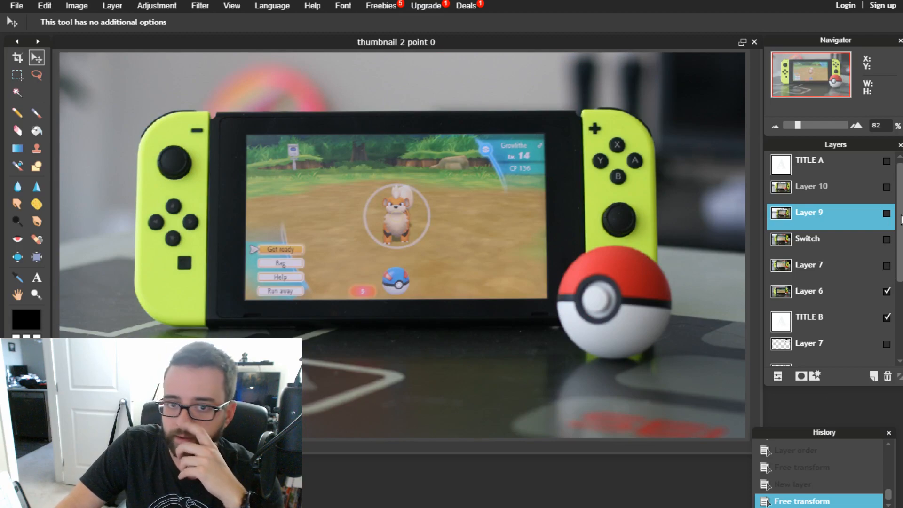
{"action": "left_click", "coordinate": [887, 187]}
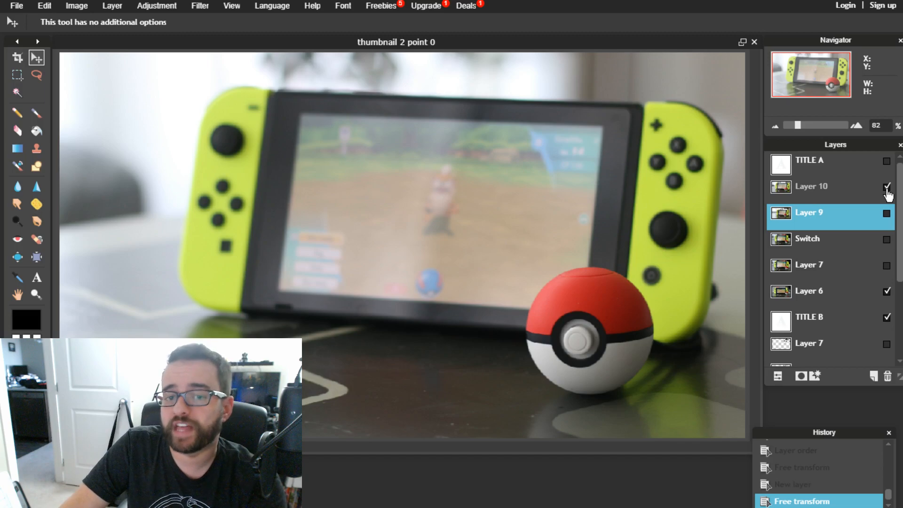
- Move the TITLE B layer above Layer 10 and place its text in the lower-left corner of the photo
{"action": "left_click_drag", "start_coordinate": [827, 321], "coordinate": [837, 176]}
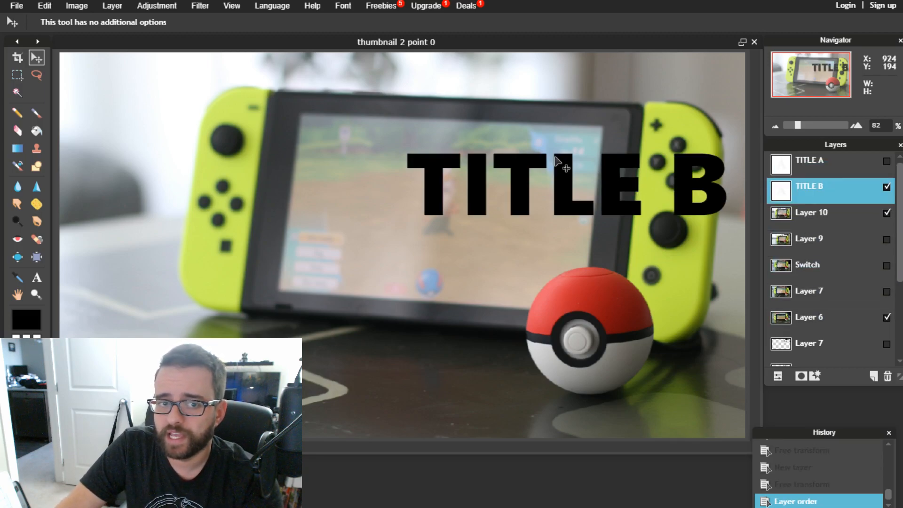
{"action": "left_click_drag", "start_coordinate": [476, 181], "coordinate": [176, 384]}
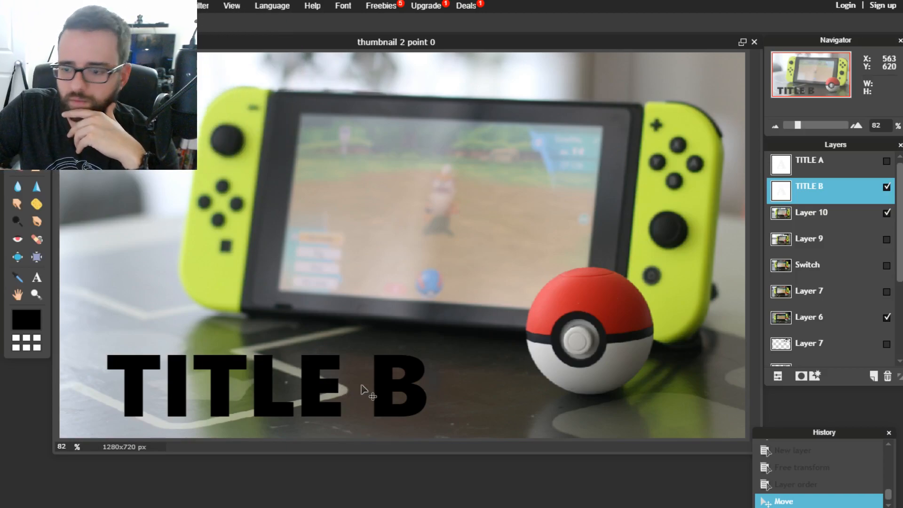
{"action": "left_click_drag", "start_coordinate": [361, 390], "coordinate": [343, 406]}
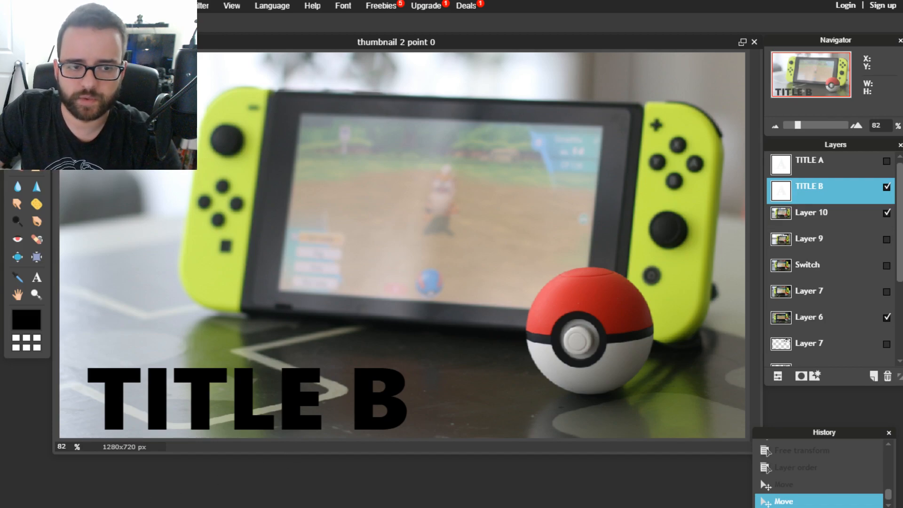
{"action": "left_click_drag", "start_coordinate": [178, 399], "coordinate": [162, 399]}
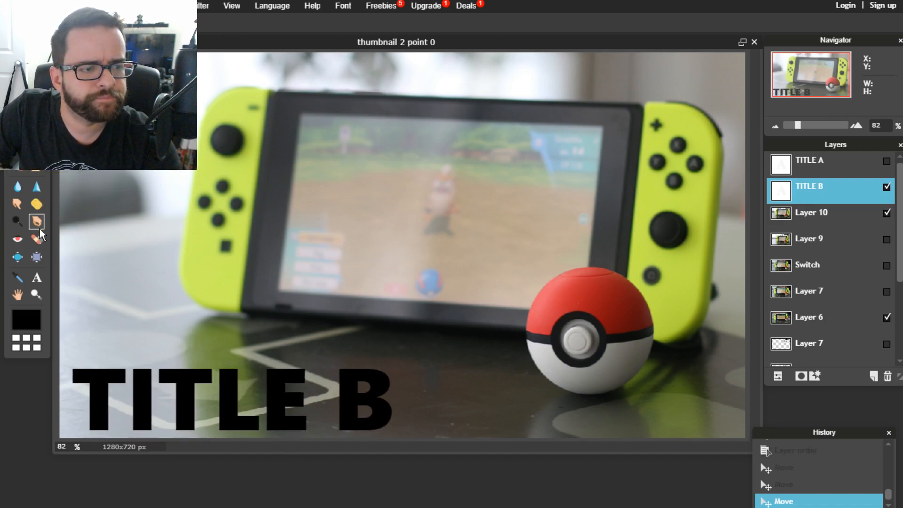
- Open the TITLE B text for editing and set its color to white (ffffff)
{"action": "left_click", "coordinate": [37, 277]}
{"action": "left_click", "coordinate": [246, 383]}
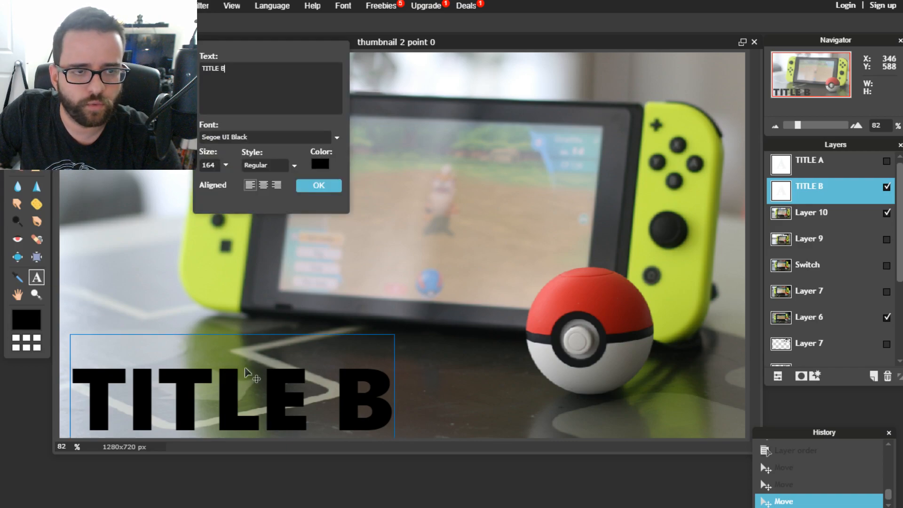
{"action": "left_click", "coordinate": [320, 164]}
{"action": "left_click_drag", "start_coordinate": [388, 390], "coordinate": [376, 362]}
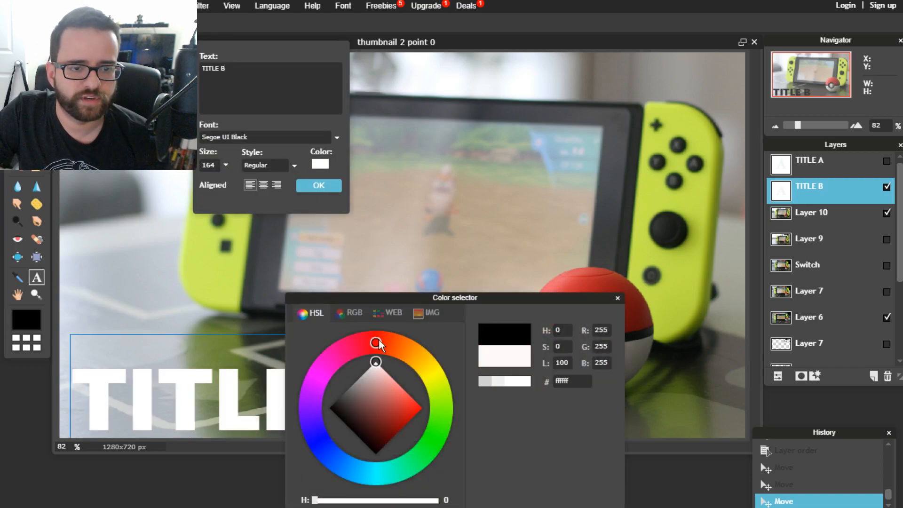
{"action": "key", "text": "Return"}
- Replace the TITLE B wording with WORTH IT?
{"action": "left_click_drag", "start_coordinate": [261, 71], "coordinate": [115, 70]}
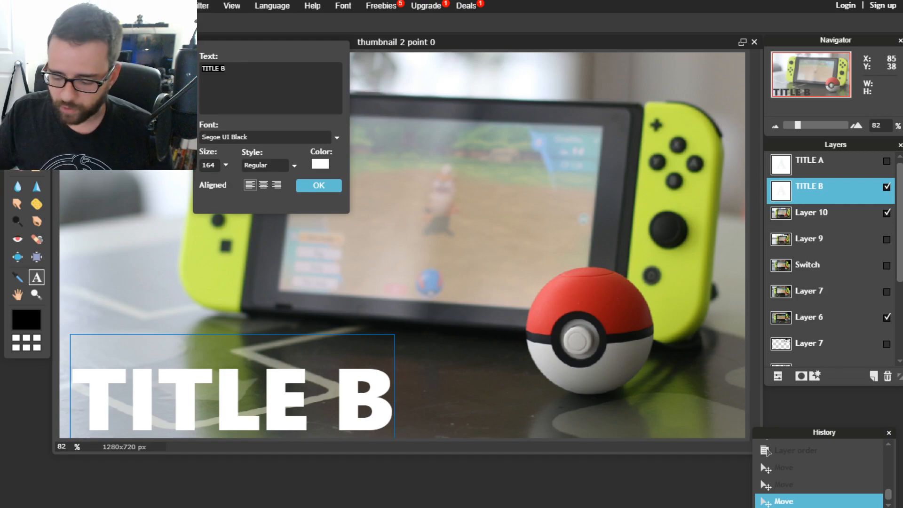
{"action": "key", "text": "BackSpace"}
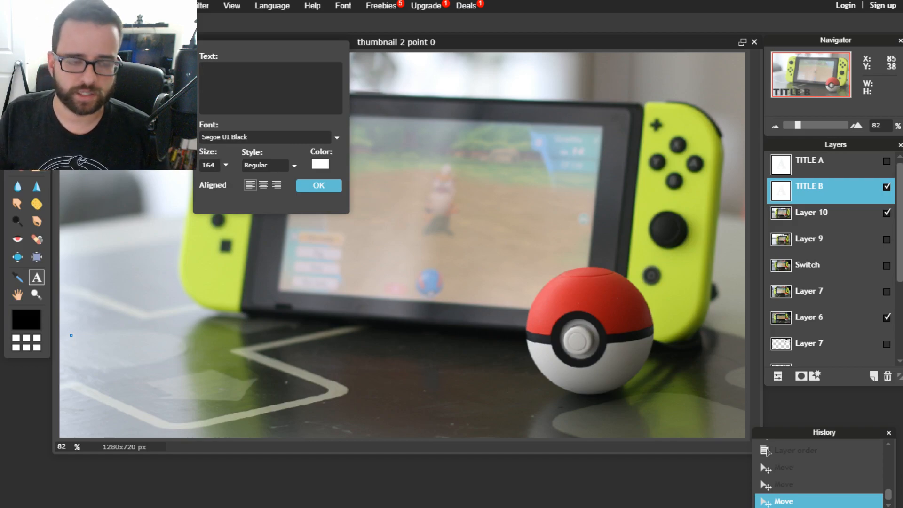
{"action": "type", "text": "ORTH"}
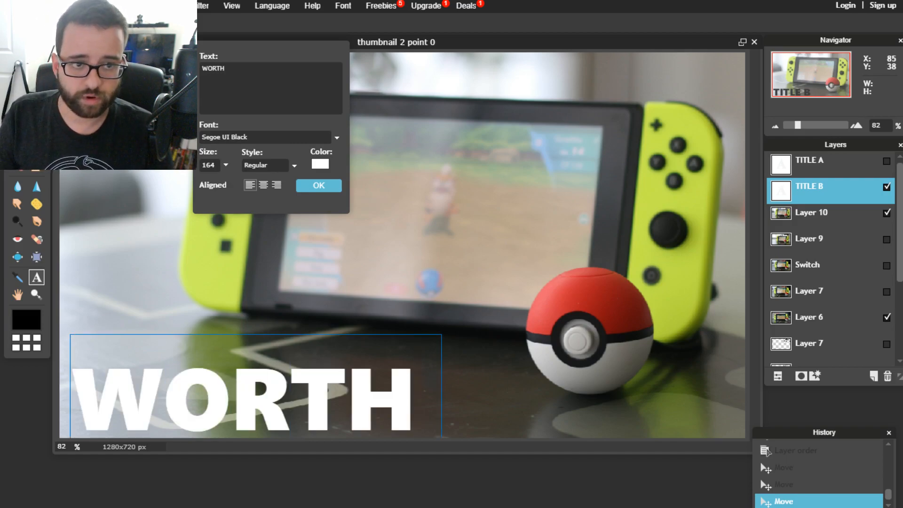
{"action": "type", "text": " IT?"}
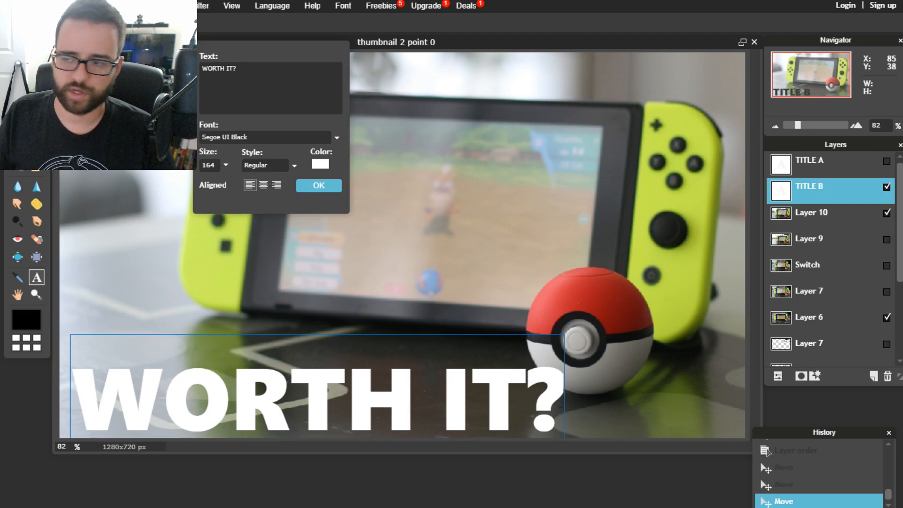
- Set the title's font size to 204 and apply the text changes
{"action": "left_click", "coordinate": [225, 166]}
{"action": "left_click_drag", "start_coordinate": [175, 183], "coordinate": [176, 184]}
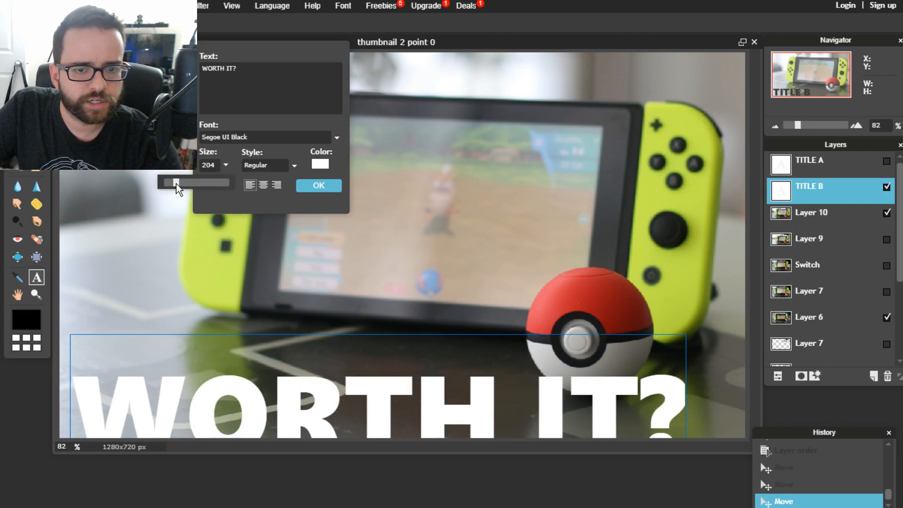
{"action": "left_click", "coordinate": [319, 186]}
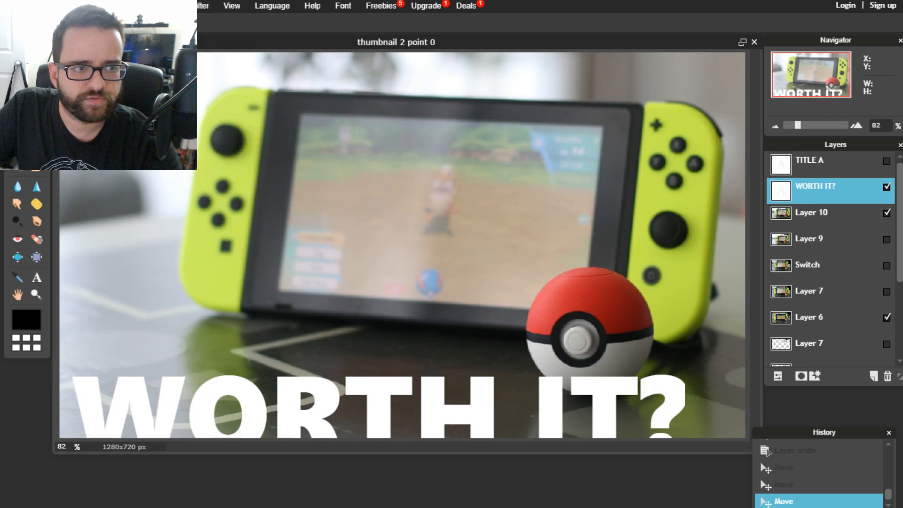
- Move the WORTH IT? title up from the photo's lower edge so the whole wording fits in the lower-left area
{"action": "mouse_move", "coordinate": [232, 362]}
{"action": "left_mouse_down"}
{"action": "mouse_move", "coordinate": [252, 348]}
{"action": "mouse_move", "coordinate": [254, 358]}
{"action": "mouse_move", "coordinate": [228, 351]}
{"action": "left_mouse_up"}
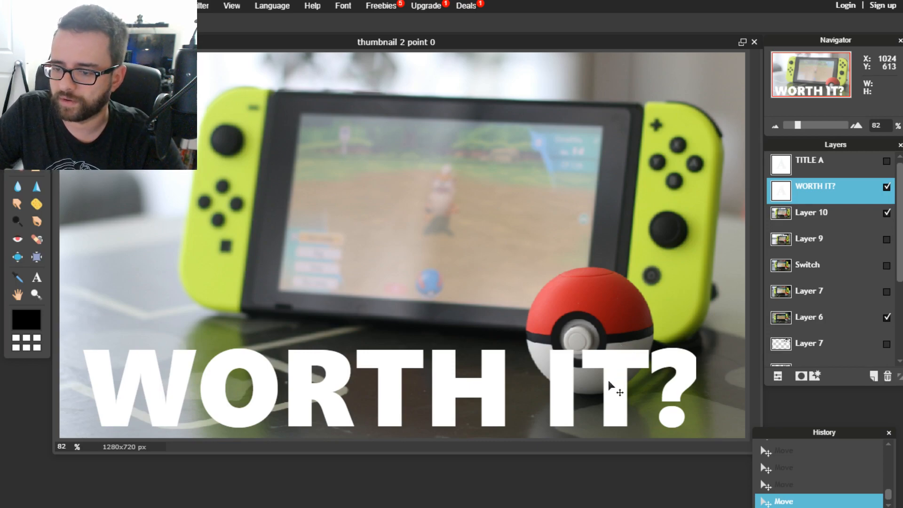
{"action": "mouse_move", "coordinate": [540, 413]}
{"action": "left_mouse_down"}
{"action": "mouse_move", "coordinate": [524, 237]}
{"action": "mouse_move", "coordinate": [534, 152]}
{"action": "mouse_move", "coordinate": [541, 241]}
{"action": "mouse_move", "coordinate": [528, 413]}
{"action": "left_mouse_up"}
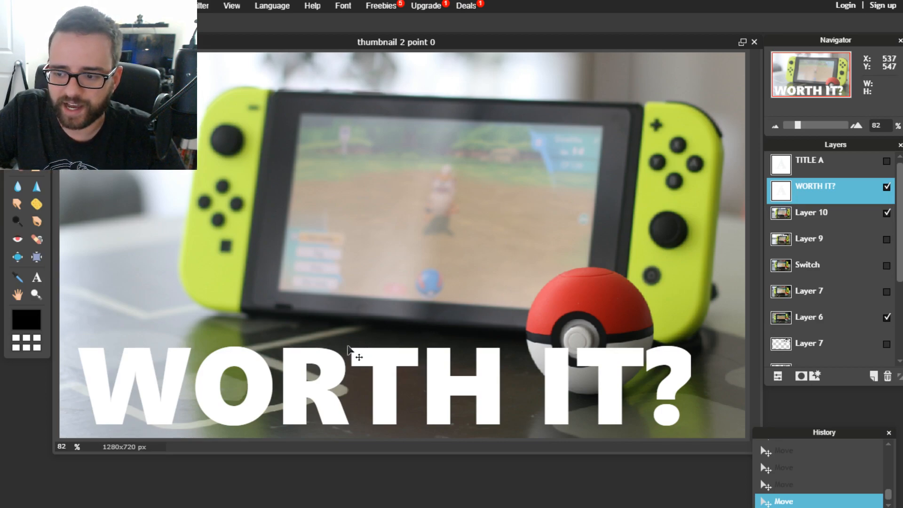
{"action": "left_click_drag", "start_coordinate": [278, 374], "coordinate": [260, 372]}
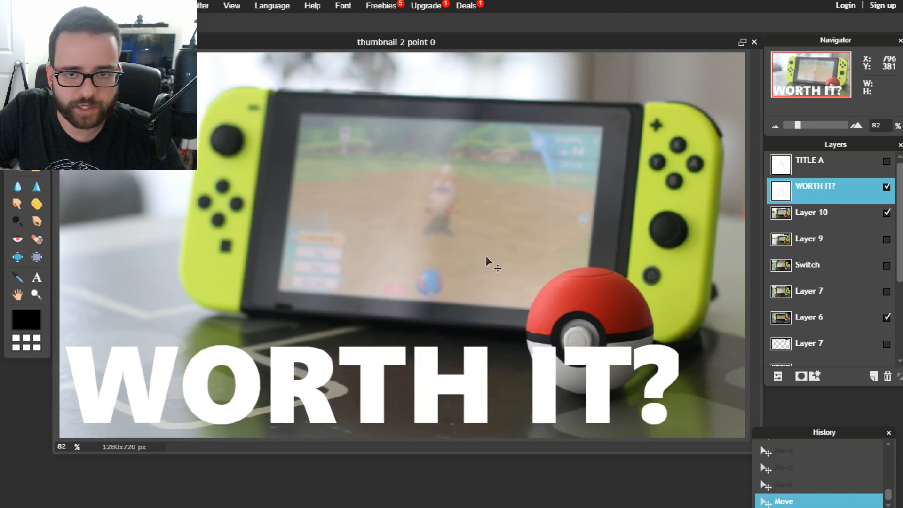
- Show the TITLE A layer and place its text directly above WORTH IT?, aligned with that title's left edge
{"action": "left_click", "coordinate": [887, 161]}
{"action": "mouse_move", "coordinate": [609, 125]}
{"action": "left_mouse_down"}
{"action": "mouse_move", "coordinate": [466, 188]}
{"action": "mouse_move", "coordinate": [579, 134]}
{"action": "mouse_move", "coordinate": [645, 120]}
{"action": "mouse_move", "coordinate": [614, 117]}
{"action": "left_mouse_up"}
{"action": "left_click", "coordinate": [840, 162]}
{"action": "left_click_drag", "start_coordinate": [547, 99], "coordinate": [231, 296]}
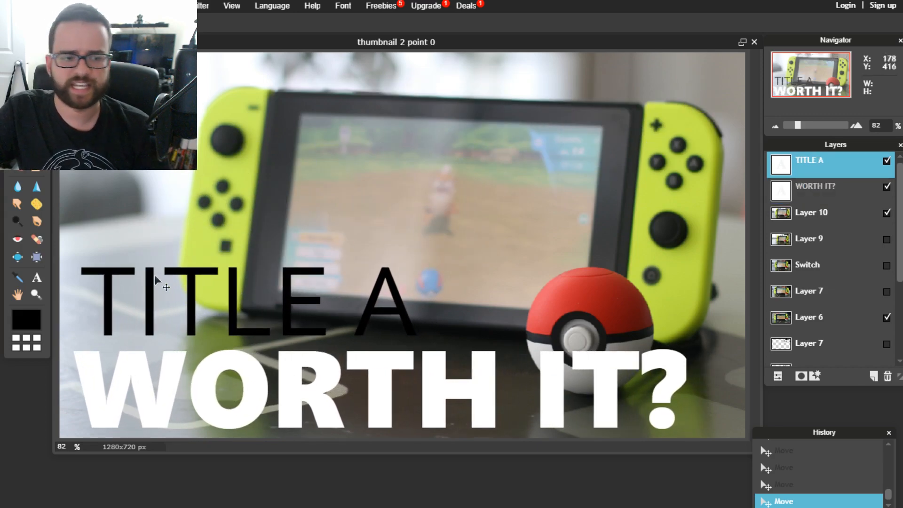
{"action": "left_click_drag", "start_coordinate": [308, 317], "coordinate": [299, 314]}
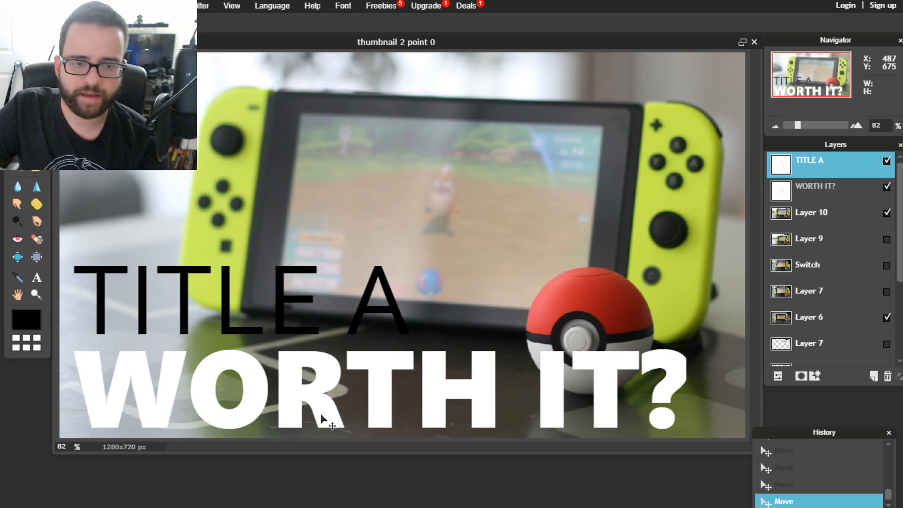
{"action": "left_click_drag", "start_coordinate": [406, 413], "coordinate": [411, 407]}
{"action": "left_click", "coordinate": [842, 191]}
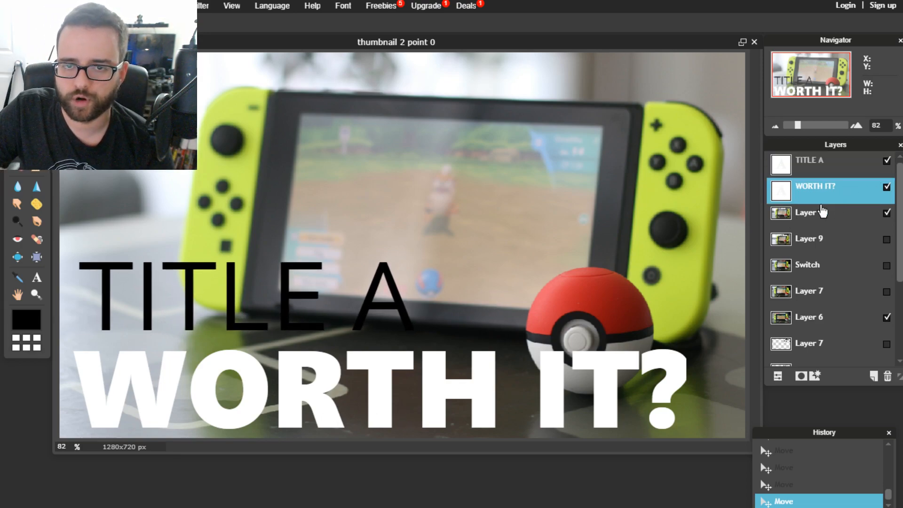
{"action": "mouse_move", "coordinate": [461, 383]}
{"action": "left_mouse_down"}
{"action": "mouse_move", "coordinate": [481, 384]}
{"action": "mouse_move", "coordinate": [465, 264]}
{"action": "mouse_move", "coordinate": [473, 386]}
{"action": "mouse_move", "coordinate": [463, 388]}
{"action": "left_mouse_up"}
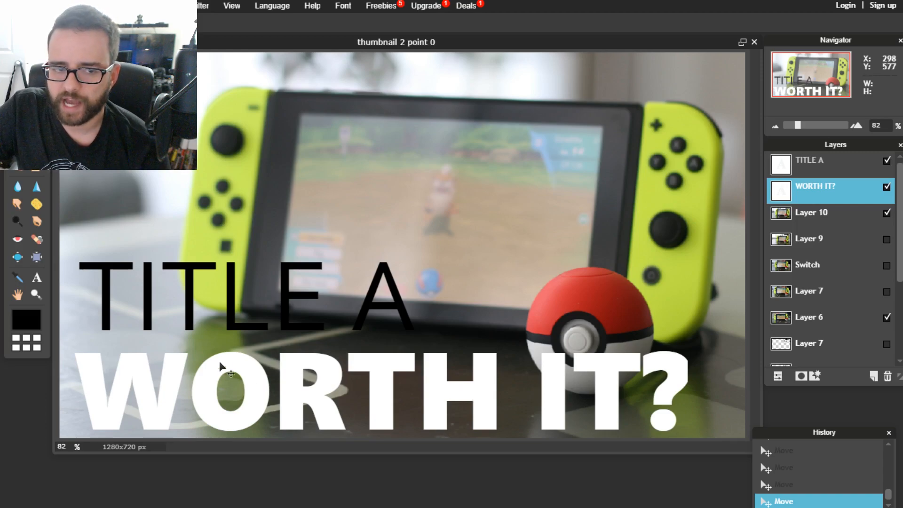
- Open the TITLE A text for editing and replace its wording with IS IT
{"action": "left_click", "coordinate": [821, 165]}
{"action": "left_click", "coordinate": [38, 278]}
{"action": "left_click", "coordinate": [142, 293]}
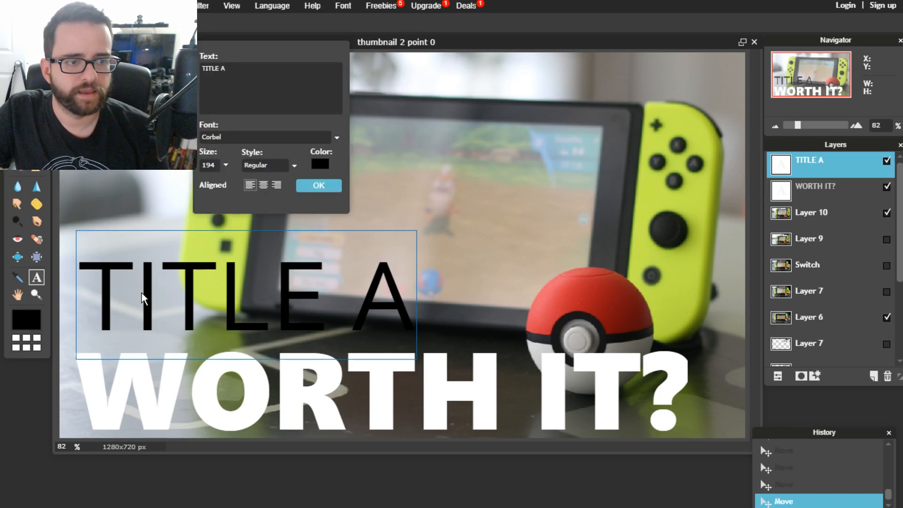
{"action": "key", "text": "ctrl+a"}
{"action": "type", "text": "IST"}
{"action": "key", "text": "BackSpace"}
{"action": "type", "text": "IT"}
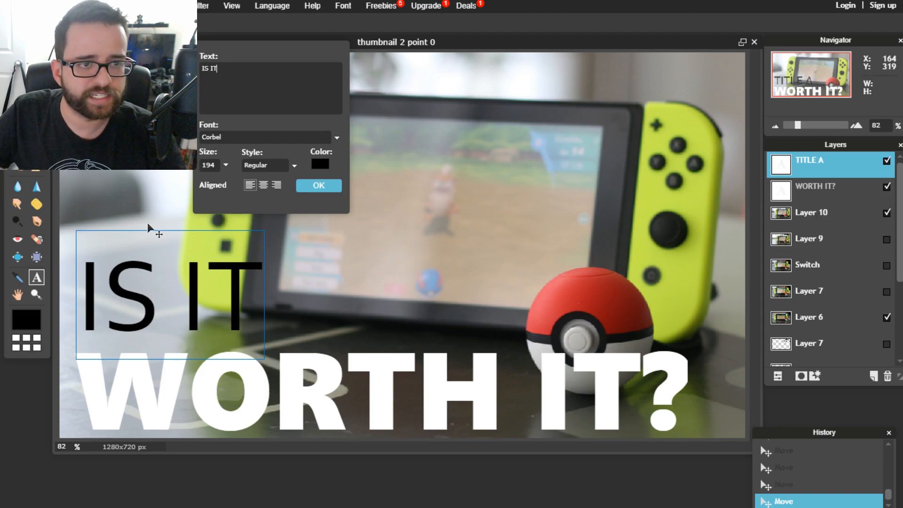
- Set the IS IT text color to white, apply it, and move the text closer to WORTH IT?
{"action": "left_click", "coordinate": [320, 166]}
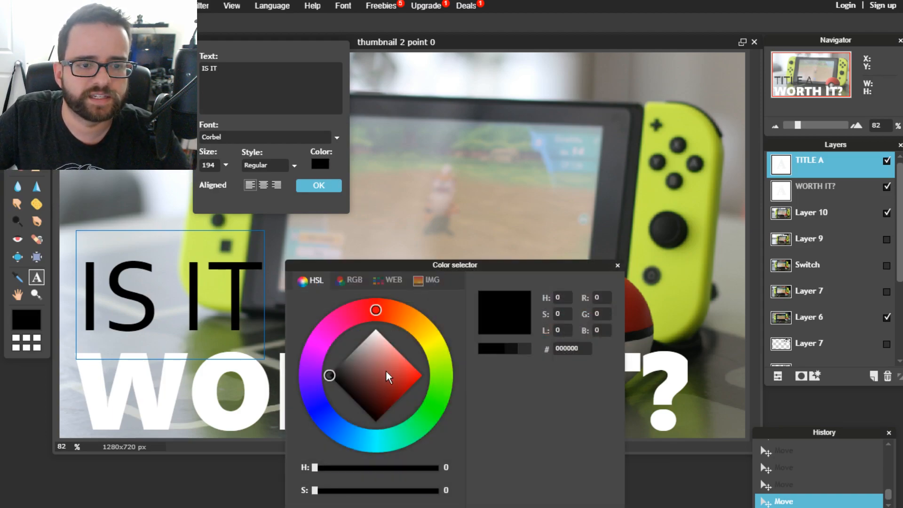
{"action": "left_click_drag", "start_coordinate": [386, 371], "coordinate": [385, 295]}
{"action": "key", "text": "Return"}
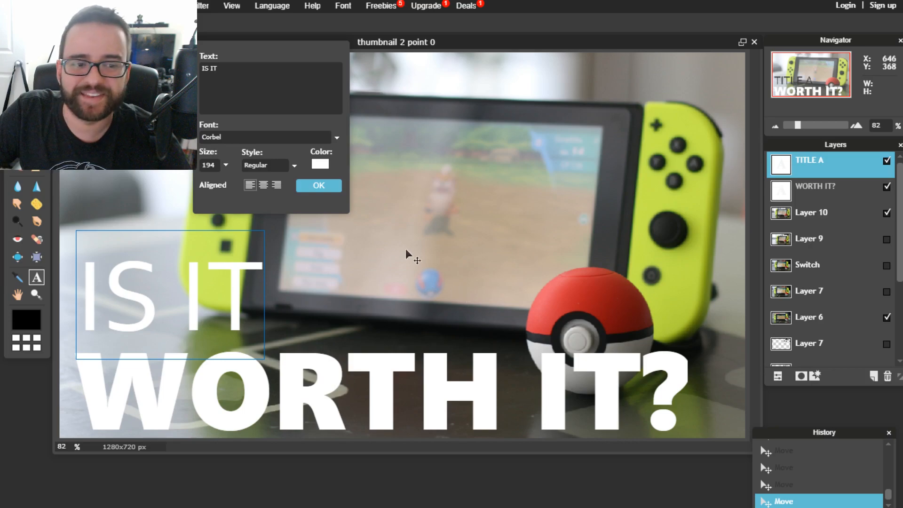
{"action": "left_click", "coordinate": [319, 185]}
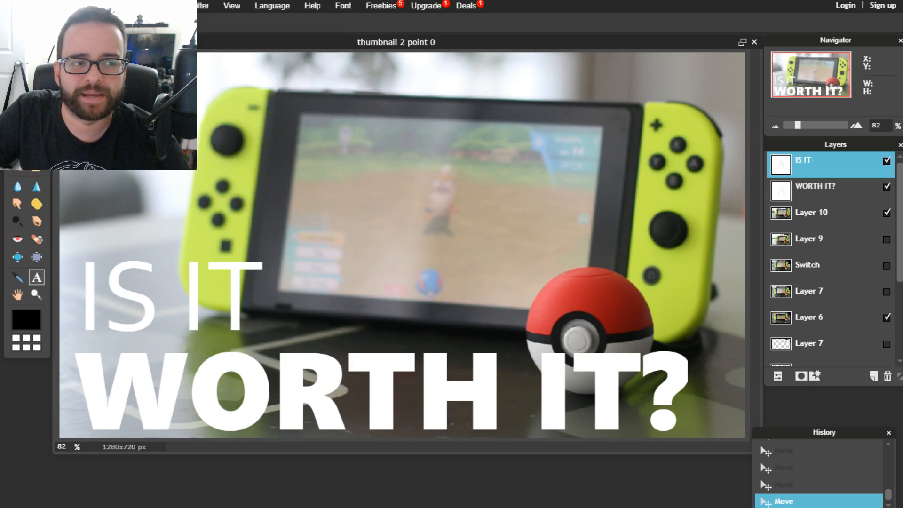
{"action": "key", "text": "v"}
{"action": "left_click_drag", "start_coordinate": [153, 304], "coordinate": [146, 314]}
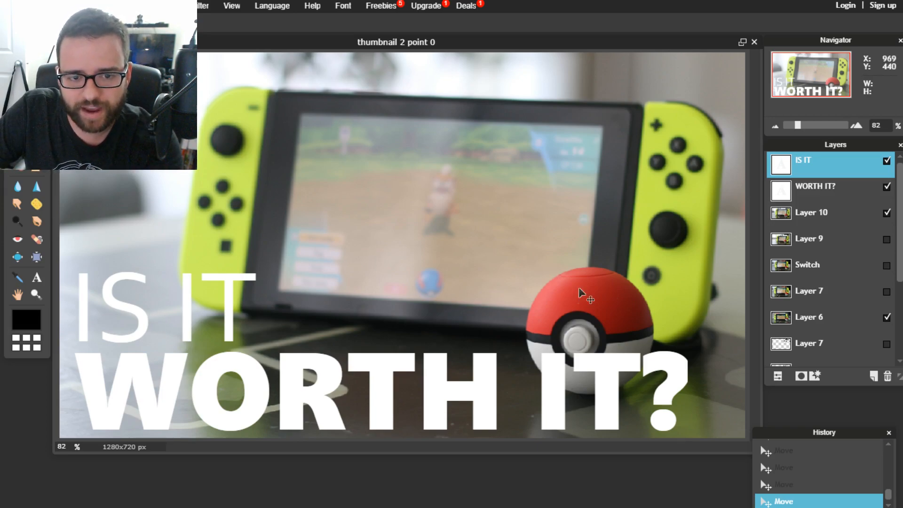
- Reduce the WORTH IT? title's font size to 164 and apply the text change
{"action": "left_click", "coordinate": [814, 201]}
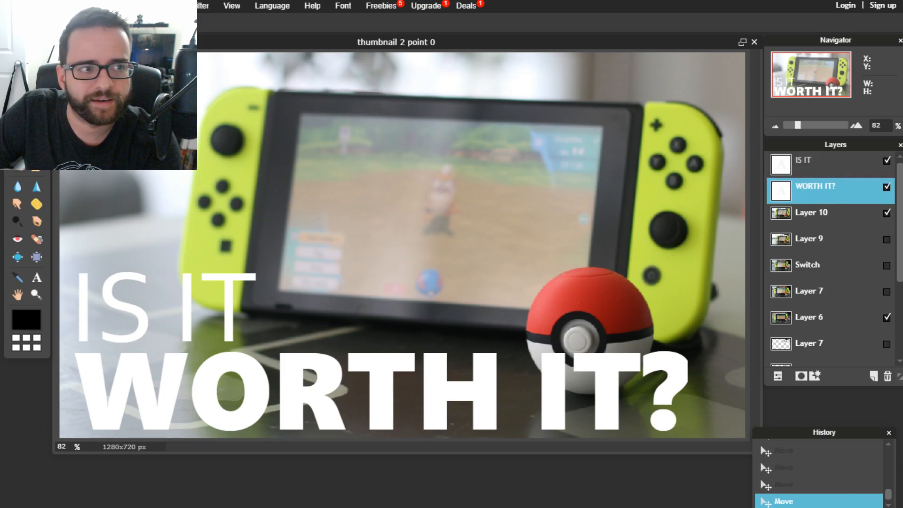
{"action": "left_click", "coordinate": [37, 277]}
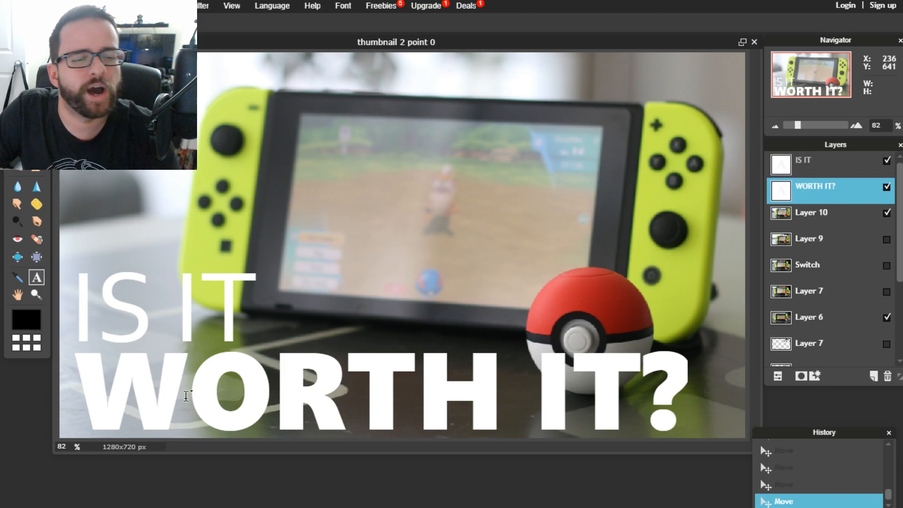
{"action": "left_click", "coordinate": [186, 396]}
{"action": "left_click", "coordinate": [226, 166]}
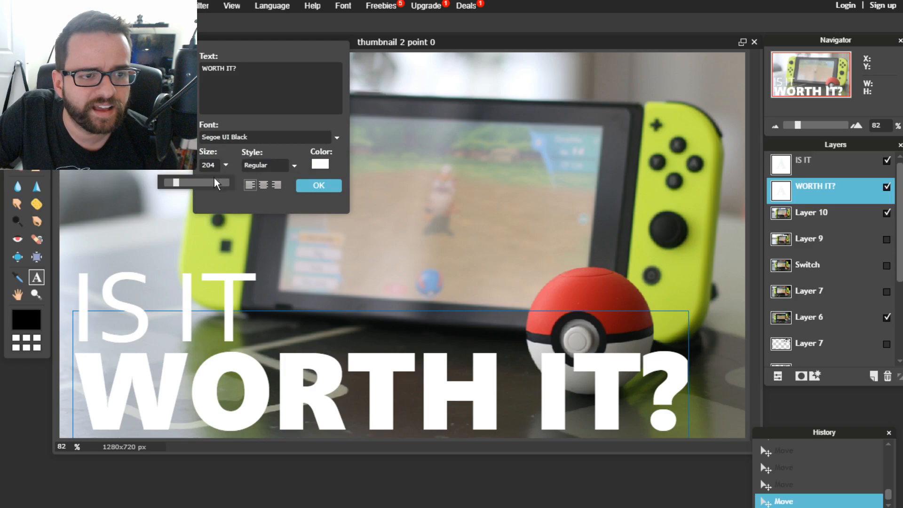
{"action": "left_click_drag", "start_coordinate": [177, 182], "coordinate": [174, 182]}
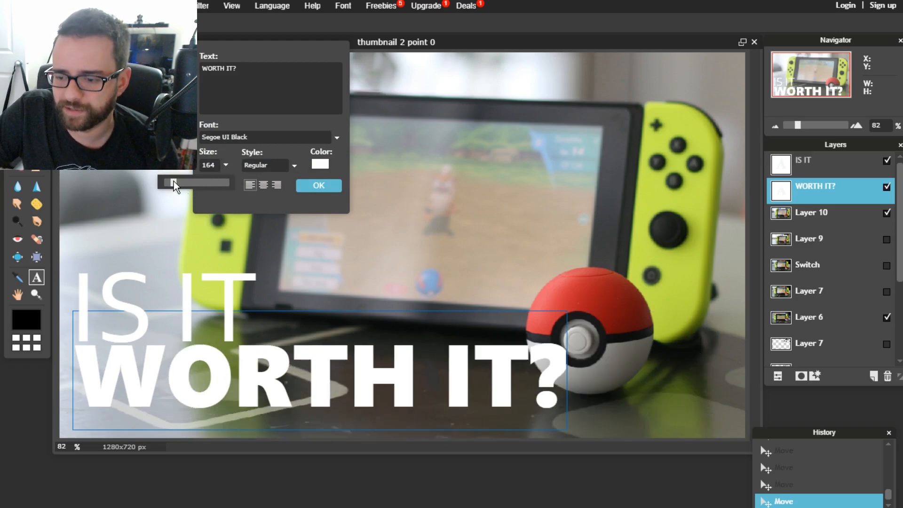
{"action": "left_click", "coordinate": [317, 186]}
- Move WORTH IT? down into the photo's lower-left corner and bring IS IT down just above it
{"action": "key", "text": "v"}
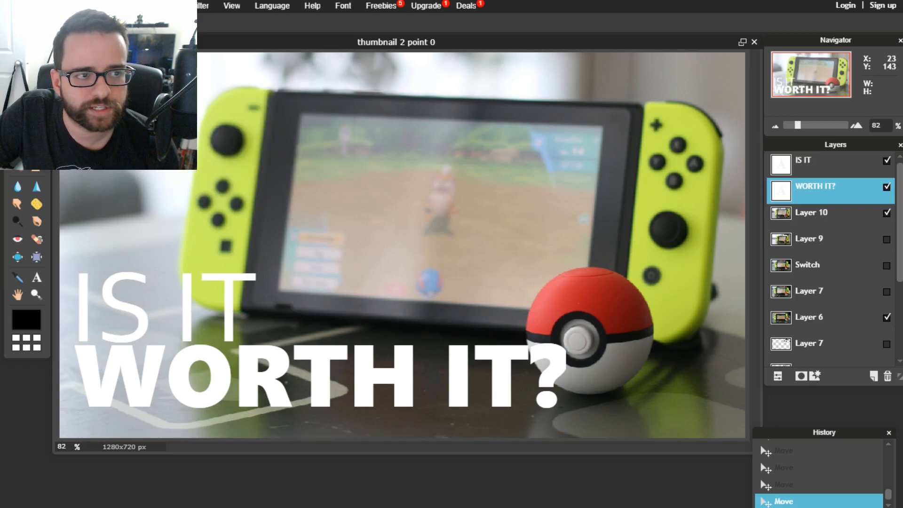
{"action": "left_click_drag", "start_coordinate": [219, 362], "coordinate": [213, 379]}
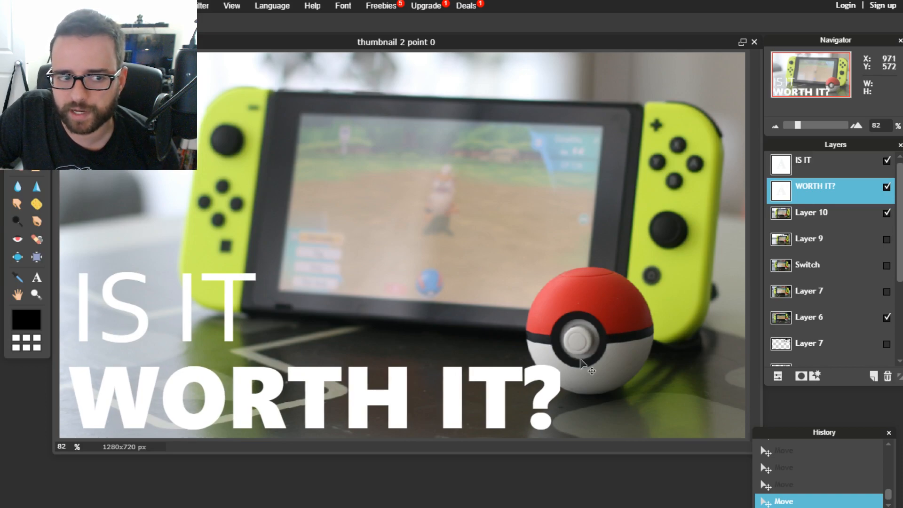
{"action": "left_click", "coordinate": [816, 167]}
{"action": "left_click_drag", "start_coordinate": [183, 311], "coordinate": [183, 327]}
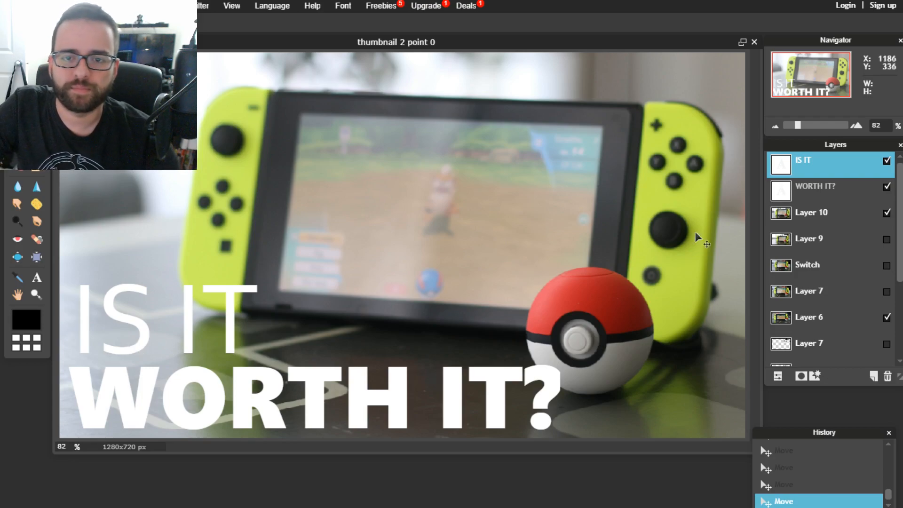
- Hide the IS IT layer and reposition the WORTH IT? title in the photo's lower-left corner
{"action": "left_click", "coordinate": [887, 162]}
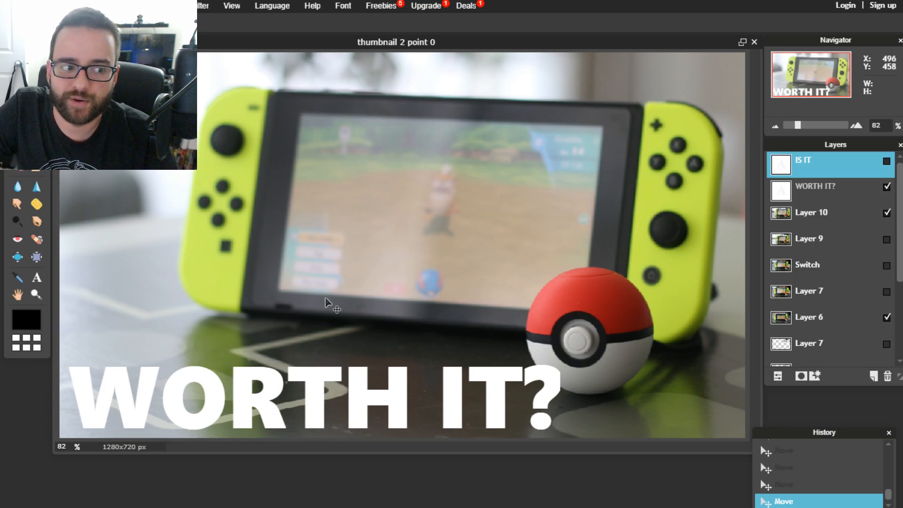
{"action": "left_click", "coordinate": [843, 203]}
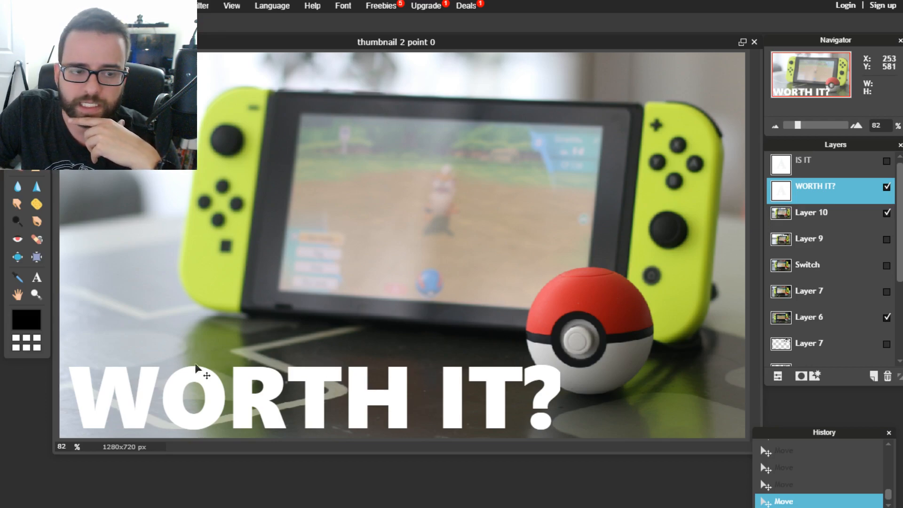
{"action": "mouse_move", "coordinate": [194, 388]}
{"action": "left_mouse_down"}
{"action": "mouse_move", "coordinate": [216, 382]}
{"action": "mouse_move", "coordinate": [236, 351]}
{"action": "mouse_move", "coordinate": [210, 361]}
{"action": "mouse_move", "coordinate": [195, 385]}
{"action": "mouse_move", "coordinate": [231, 320]}
{"action": "mouse_move", "coordinate": [197, 393]}
{"action": "left_mouse_up"}
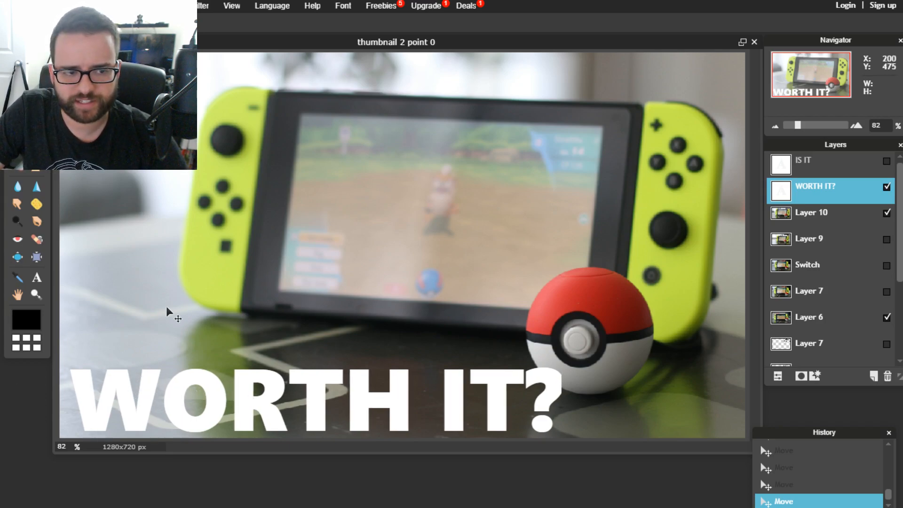
{"action": "left_click_drag", "start_coordinate": [214, 388], "coordinate": [257, 334]}
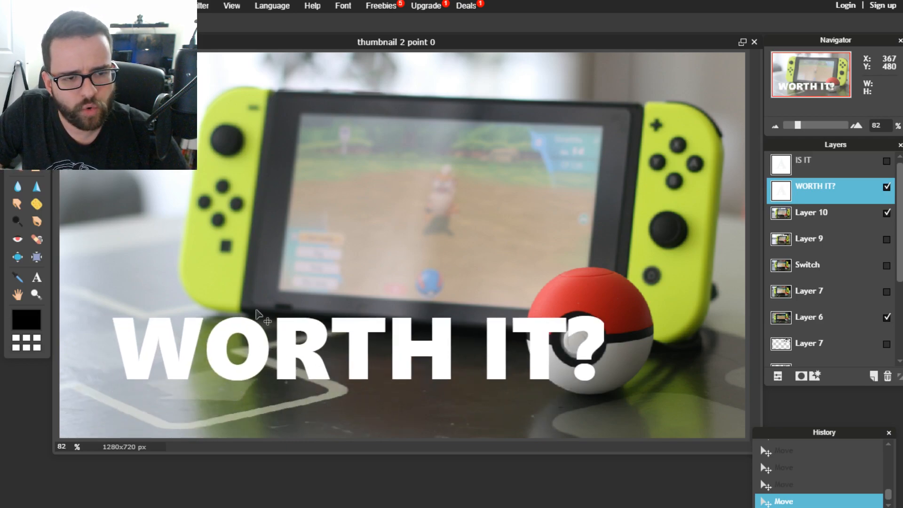
{"action": "left_click_drag", "start_coordinate": [434, 365], "coordinate": [380, 400]}
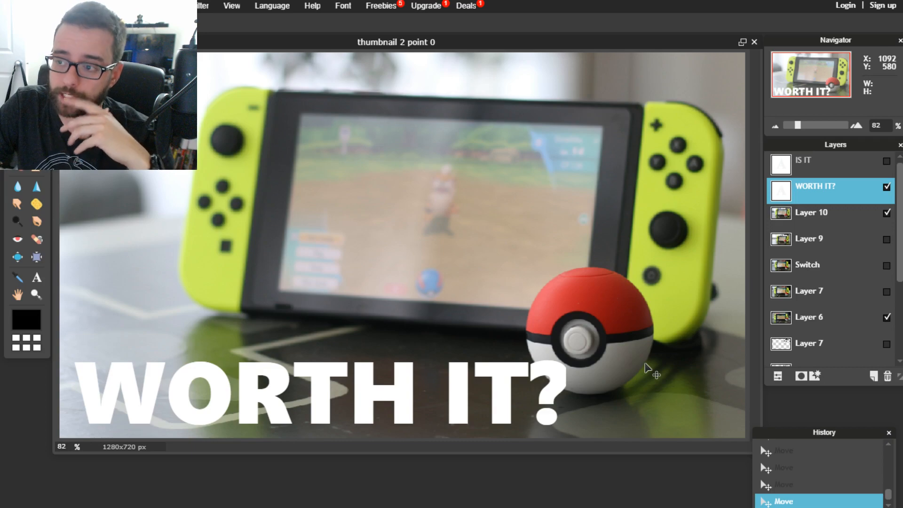
{"action": "mouse_move", "coordinate": [396, 400]}
{"action": "left_mouse_down"}
{"action": "mouse_move", "coordinate": [396, 369]}
{"action": "mouse_move", "coordinate": [399, 400]}
{"action": "mouse_move", "coordinate": [430, 378]}
{"action": "mouse_move", "coordinate": [427, 229]}
{"action": "mouse_move", "coordinate": [421, 313]}
{"action": "mouse_move", "coordinate": [389, 396]}
{"action": "mouse_move", "coordinate": [404, 411]}
{"action": "left_mouse_up"}
- Add a drop shadow with 100 opacity to the WORTH IT? layer
{"action": "double_click", "coordinate": [830, 185]}
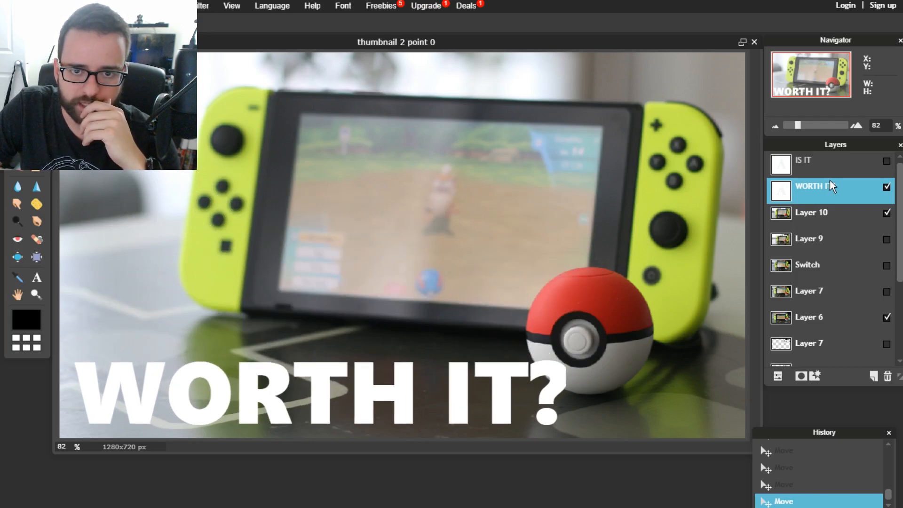
{"action": "left_click_drag", "start_coordinate": [437, 297], "coordinate": [609, 444]}
{"action": "left_click", "coordinate": [540, 460]}
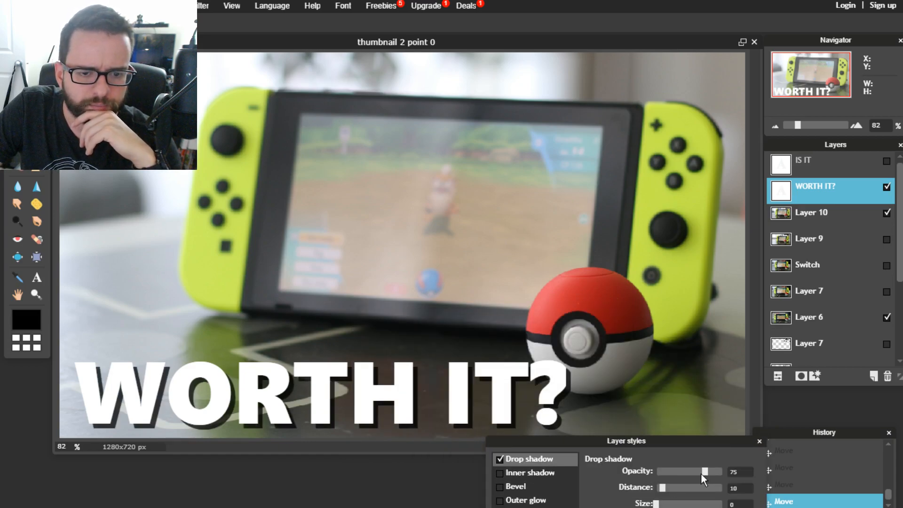
{"action": "left_click_drag", "start_coordinate": [709, 471], "coordinate": [726, 470]}
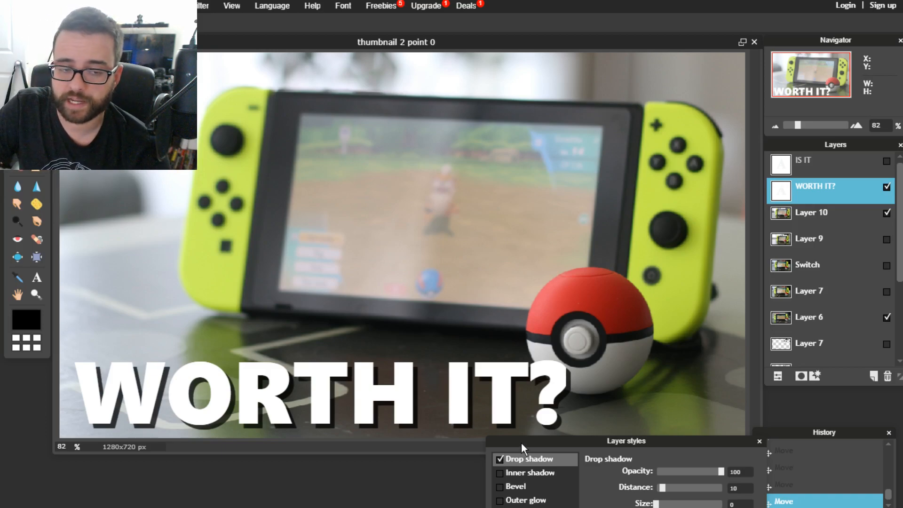
{"action": "key", "text": "Return"}
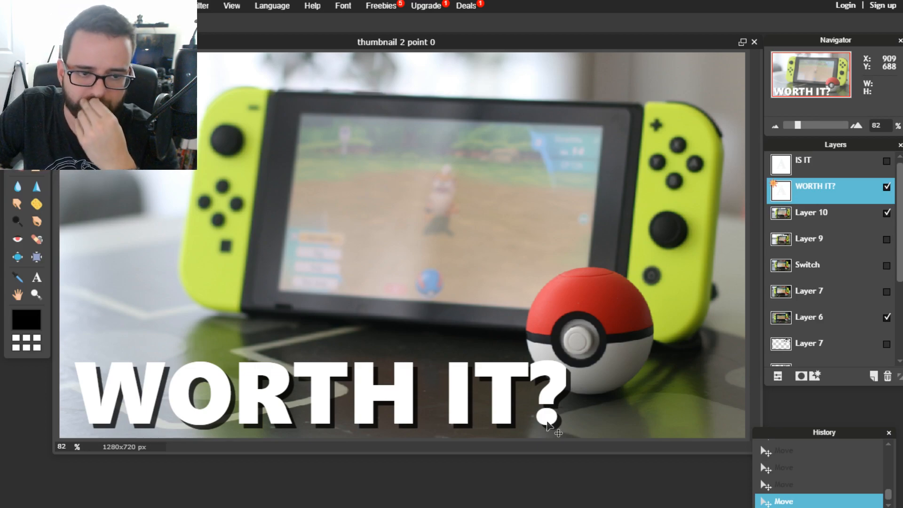
- Try the WORTH IT? title over the console screen, and bring it back to the photo's lower-left area
{"action": "left_click_drag", "start_coordinate": [367, 407], "coordinate": [374, 390]}
{"action": "left_click_drag", "start_coordinate": [522, 215], "coordinate": [509, 196]}
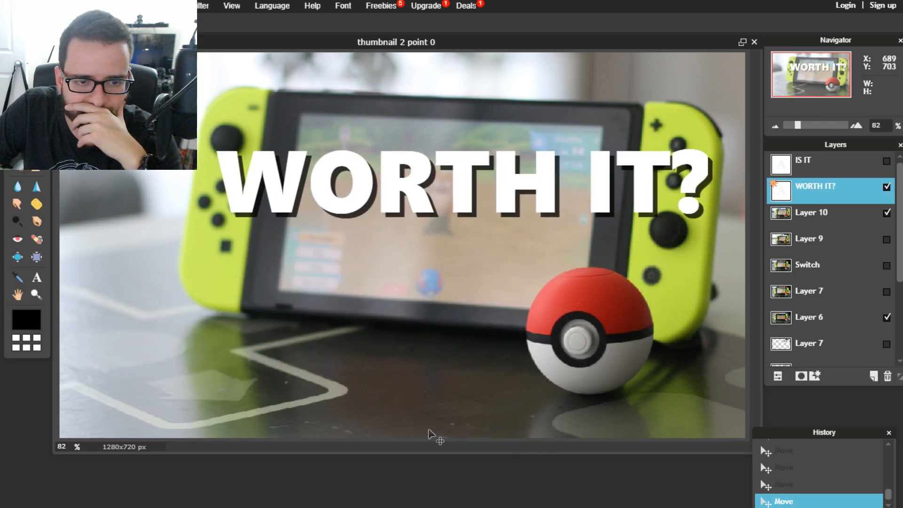
{"action": "left_click_drag", "start_coordinate": [289, 182], "coordinate": [143, 335]}
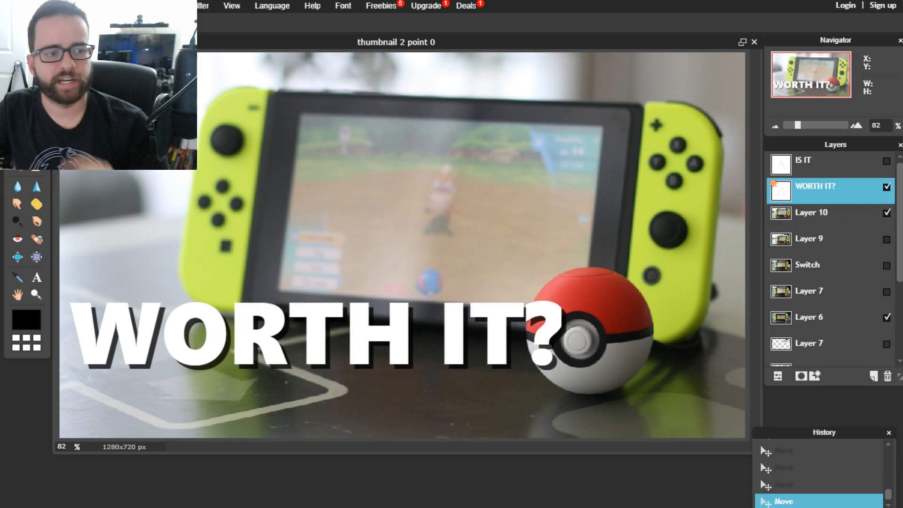
- Delete the word WORTH from the title so it reads IT? and apply the text change
{"action": "left_click", "coordinate": [37, 277]}
{"action": "left_click", "coordinate": [214, 318]}
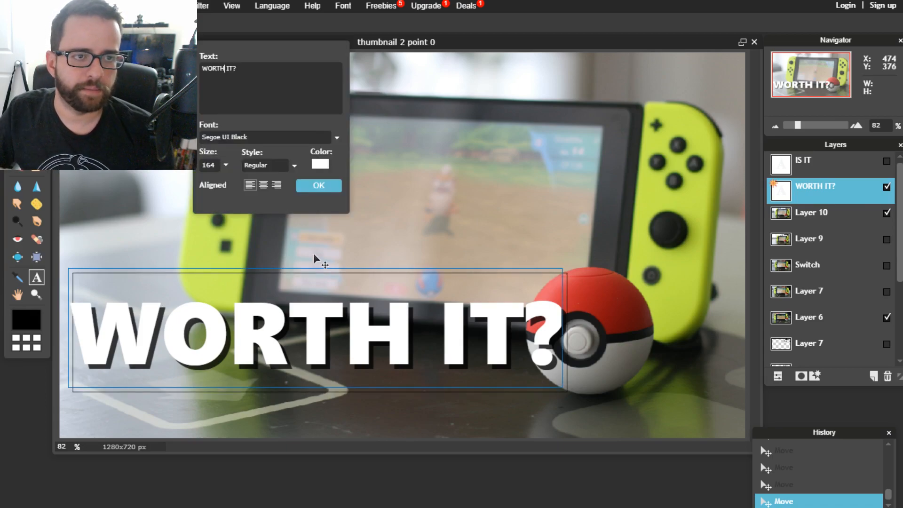
{"action": "key", "text": "Delete"}
{"action": "key", "text": "Delete"}
{"action": "key", "text": "Delete"}
{"action": "key", "text": "Delete"}
{"action": "key", "text": "Delete"}
{"action": "key", "text": "Delete"}
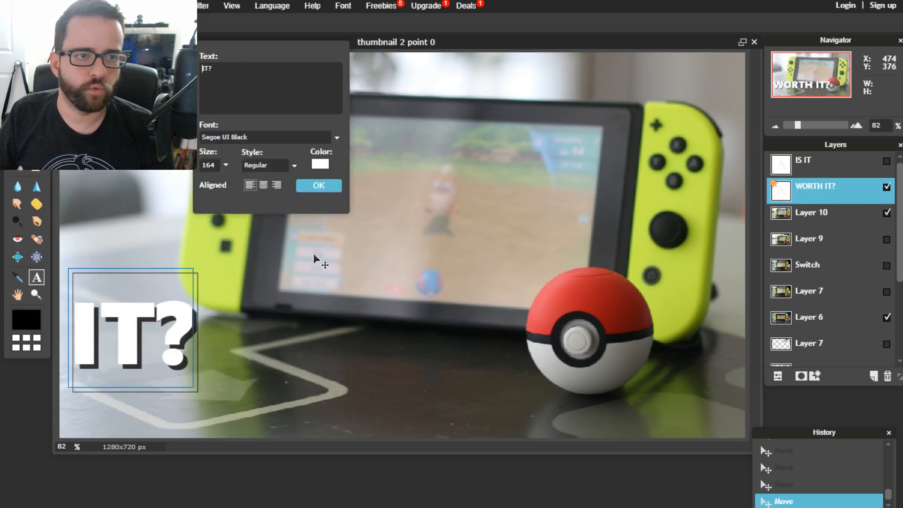
{"action": "left_click", "coordinate": [323, 185]}
- Move the IT? title into the photo's lower-left corner and show the IS IT layer above it
{"action": "key", "text": "v"}
{"action": "left_click_drag", "start_coordinate": [107, 328], "coordinate": [110, 389]}
{"action": "left_click", "coordinate": [887, 161]}
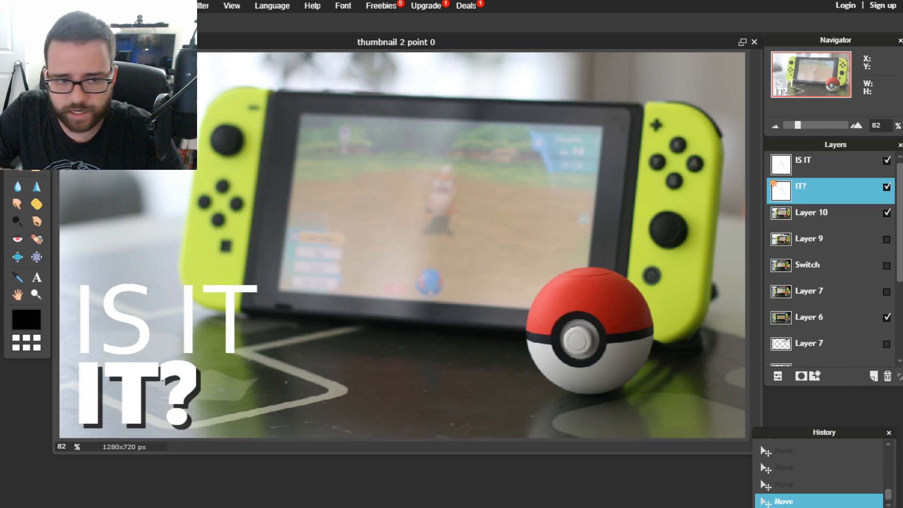
{"action": "left_click_drag", "start_coordinate": [171, 317], "coordinate": [179, 313]}
- Replace the text of the IS IT title layer with WORTH and apply the change
{"action": "left_click", "coordinate": [36, 277]}
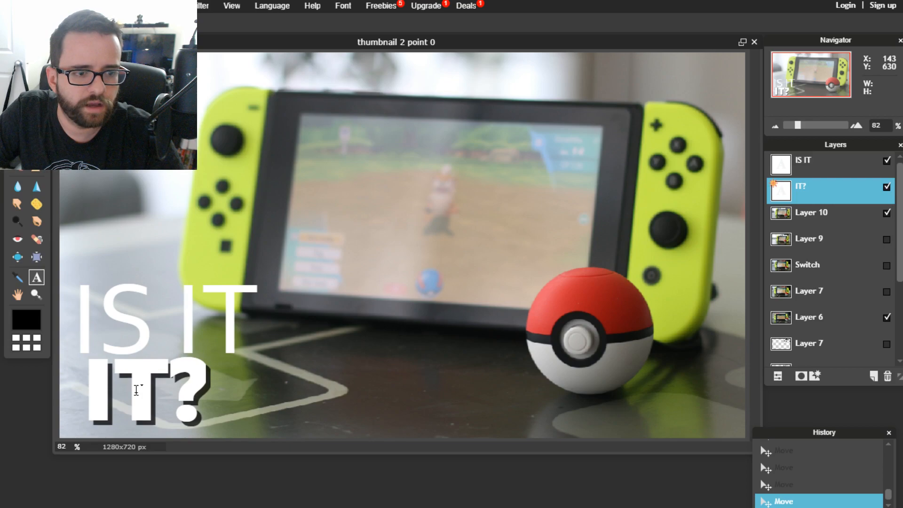
{"action": "left_click", "coordinate": [820, 169]}
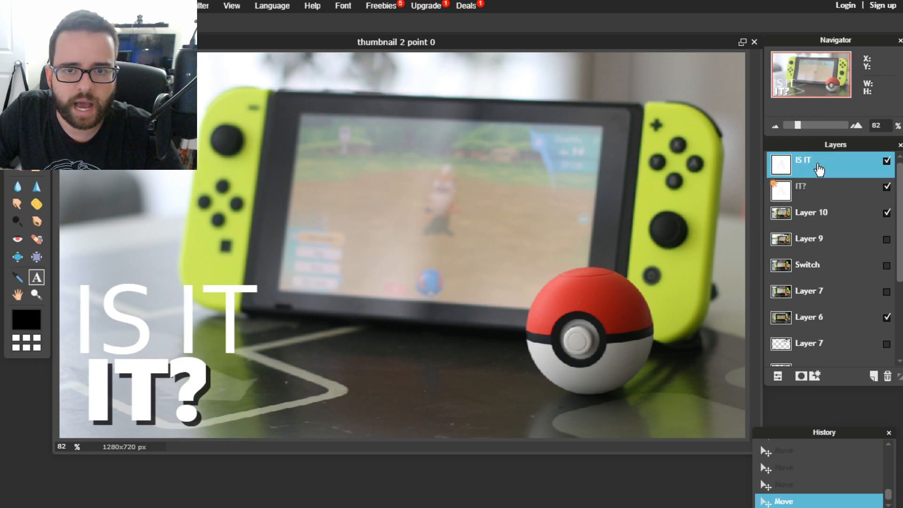
{"action": "left_click", "coordinate": [191, 281]}
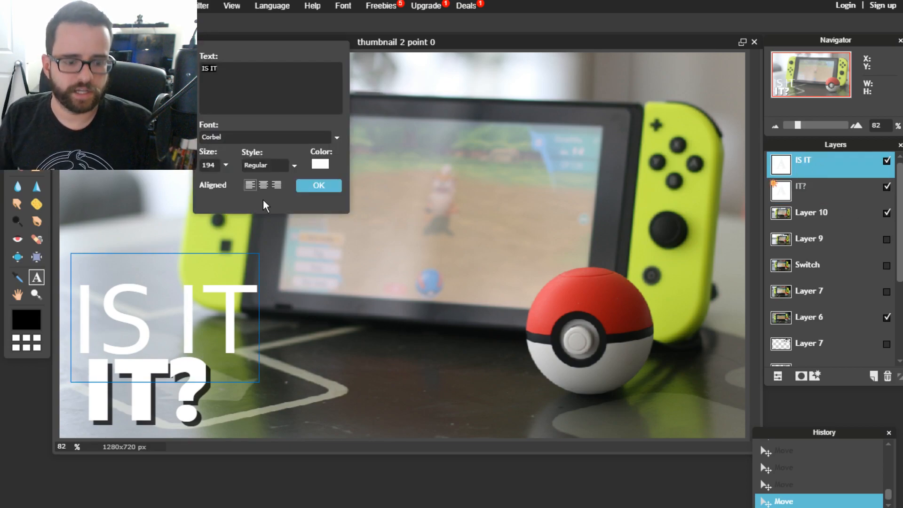
{"action": "key", "text": "ctrl+a"}
{"action": "type", "text": "WORTH"}
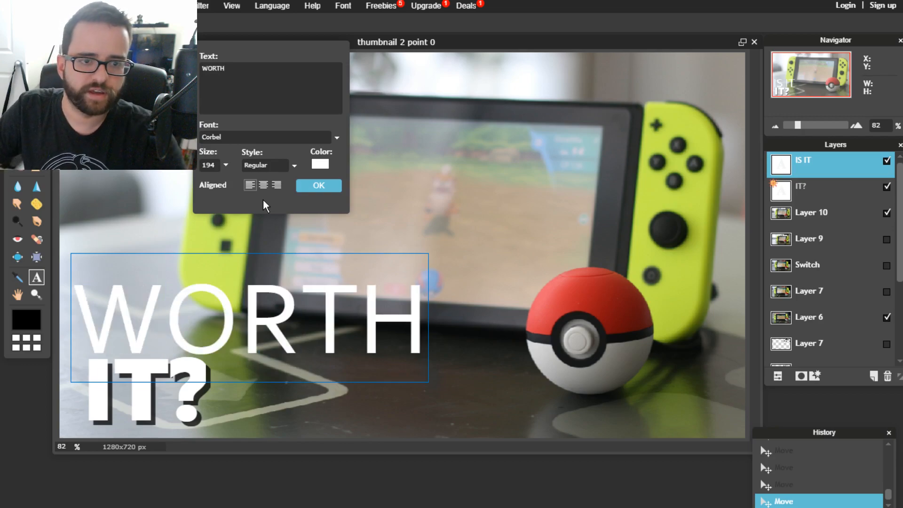
{"action": "left_click", "coordinate": [318, 185]}
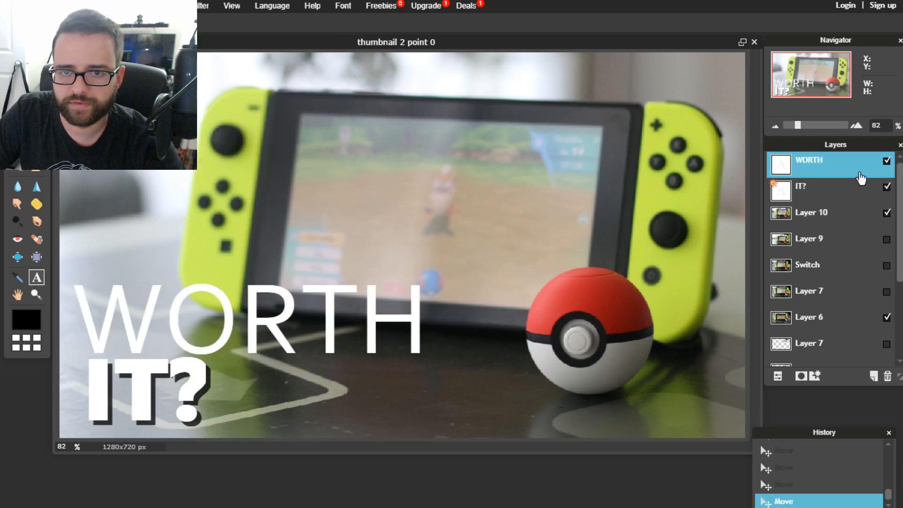
- Add a drop shadow with 100 opacity to the WORTH layer and apply it
{"action": "left_click", "coordinate": [814, 376]}
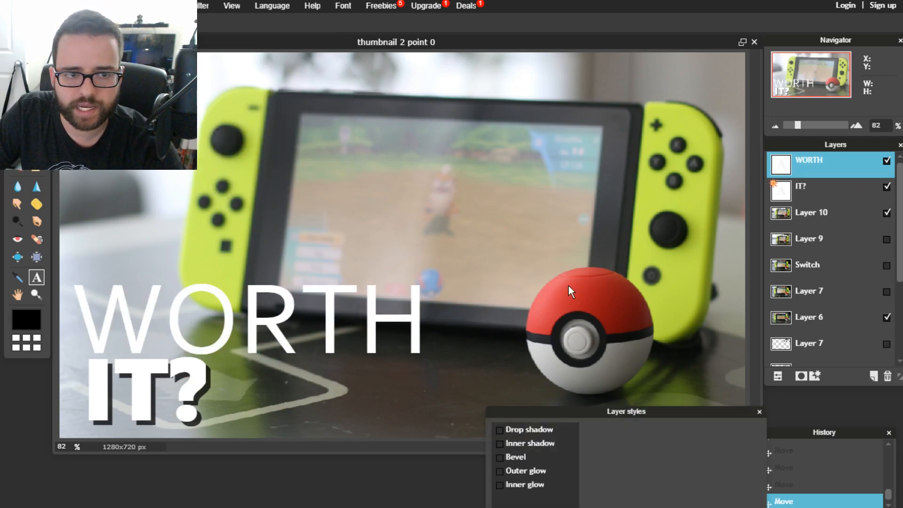
{"action": "left_click", "coordinate": [545, 430]}
{"action": "left_click_drag", "start_coordinate": [708, 442], "coordinate": [722, 442]}
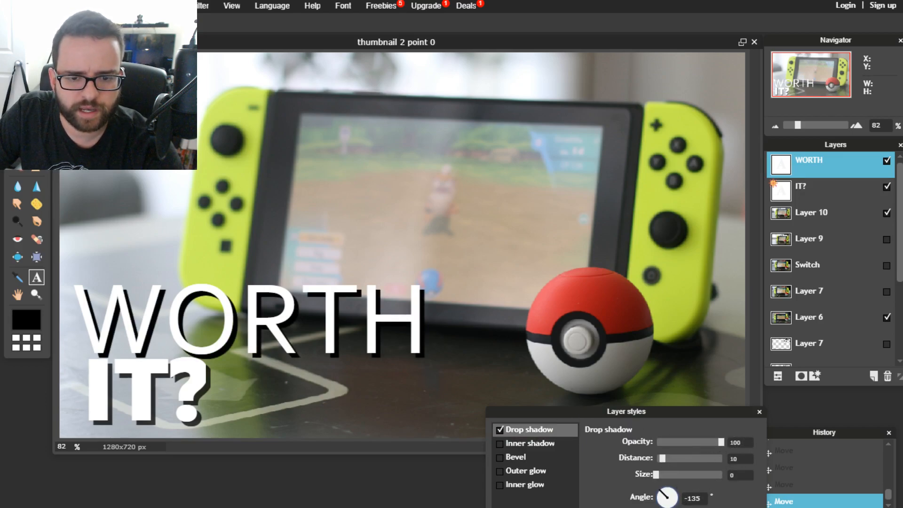
{"action": "left_click", "coordinate": [588, 507]}
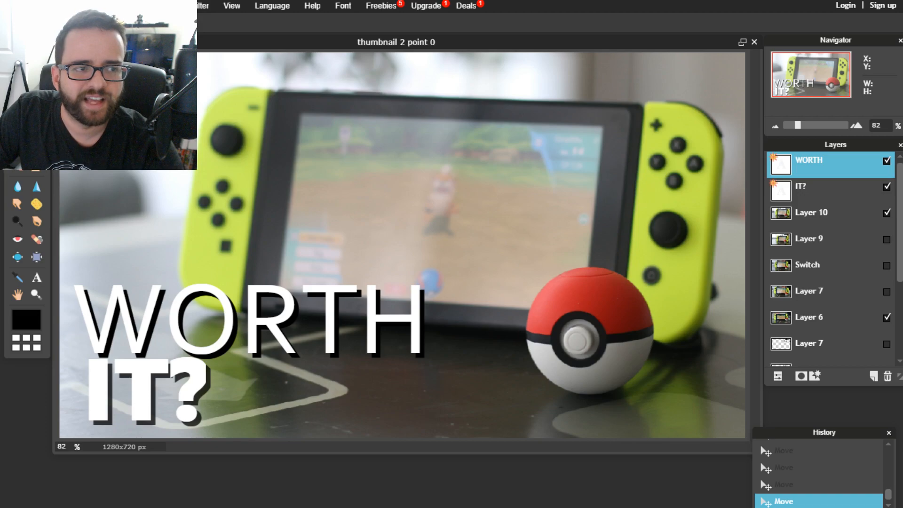
- Nudge the WORTH line slightly up and shift IT? down and left so it sits just beneath it
{"action": "mouse_move", "coordinate": [230, 340]}
{"action": "left_mouse_down"}
{"action": "mouse_move", "coordinate": [234, 325]}
{"action": "mouse_move", "coordinate": [237, 338]}
{"action": "left_mouse_up"}
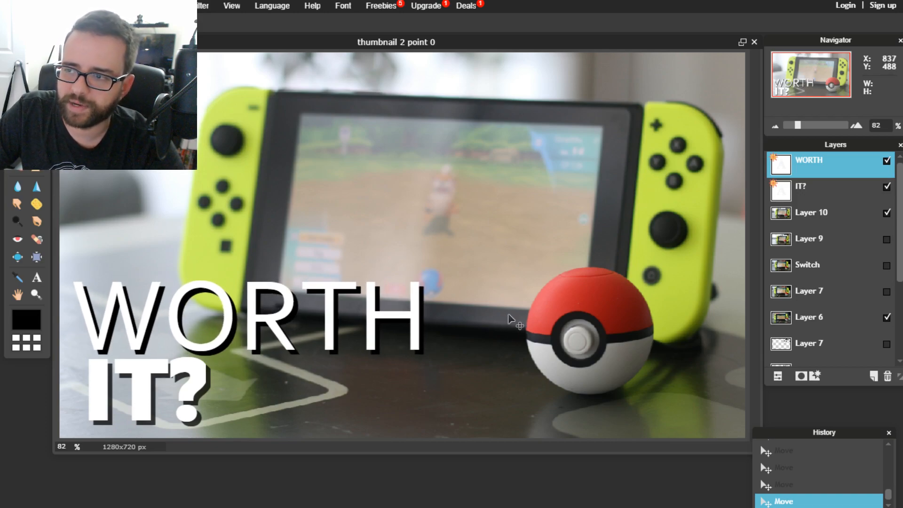
{"action": "left_click", "coordinate": [828, 200]}
{"action": "left_click_drag", "start_coordinate": [171, 382], "coordinate": [162, 386]}
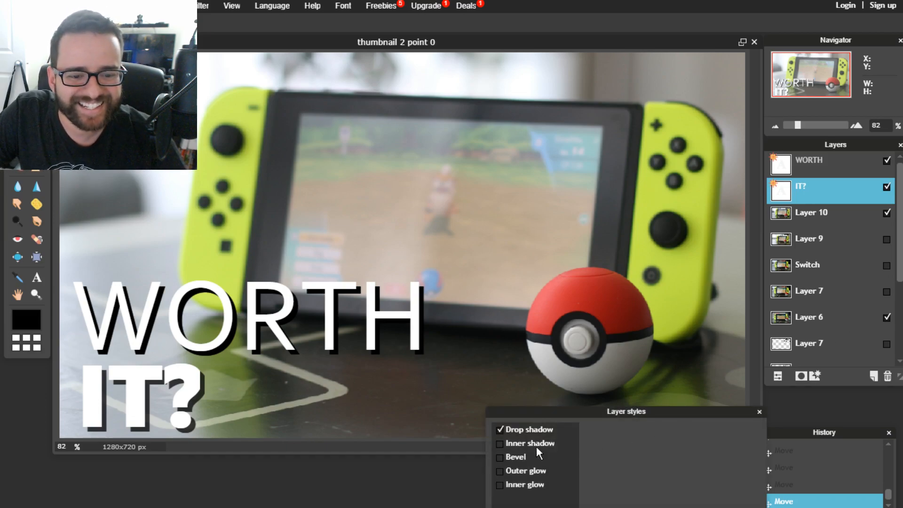
- Set the opacity of the IT? layer's drop shadow to 100 and apply the layer style
{"action": "left_click", "coordinate": [759, 411]}
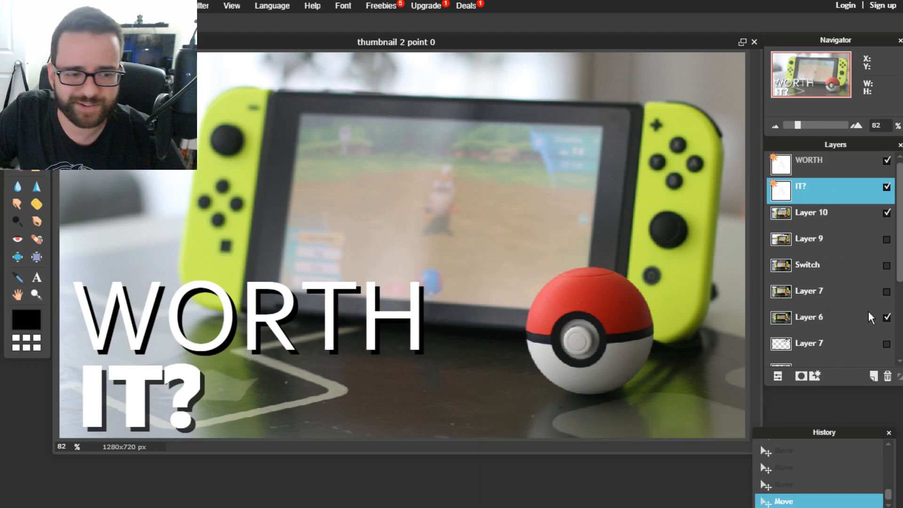
{"action": "left_click", "coordinate": [814, 376]}
{"action": "left_click", "coordinate": [530, 431]}
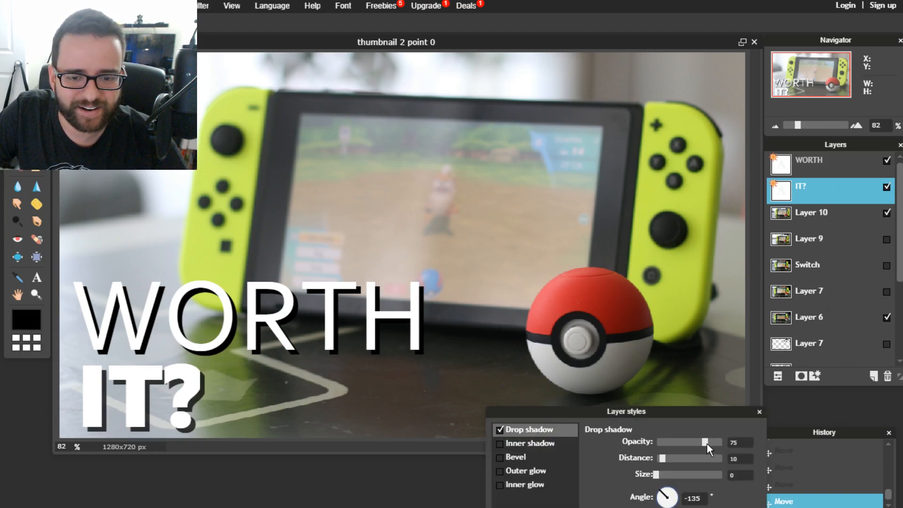
{"action": "left_click_drag", "start_coordinate": [707, 444], "coordinate": [722, 443]}
{"action": "key", "text": "Return"}
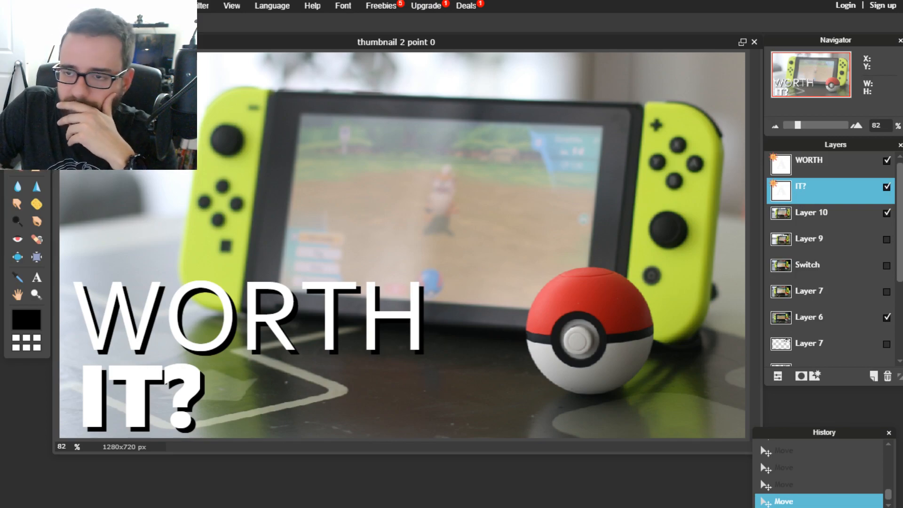
- Check the font, size and style settings of the IT? and WORTH texts
{"action": "key", "text": "b"}
{"action": "key", "text": "t"}
{"action": "left_click", "coordinate": [147, 387]}
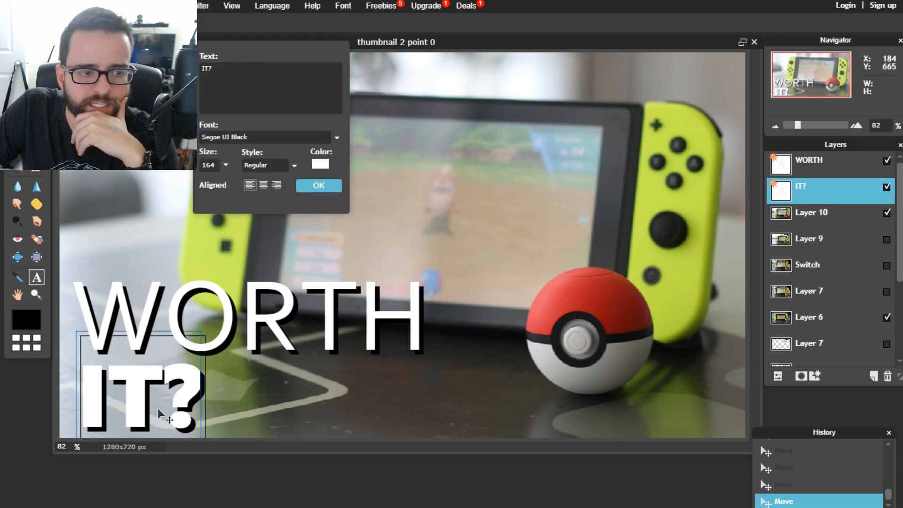
{"action": "left_click", "coordinate": [314, 185]}
{"action": "left_click", "coordinate": [878, 165]}
{"action": "left_click", "coordinate": [327, 311]}
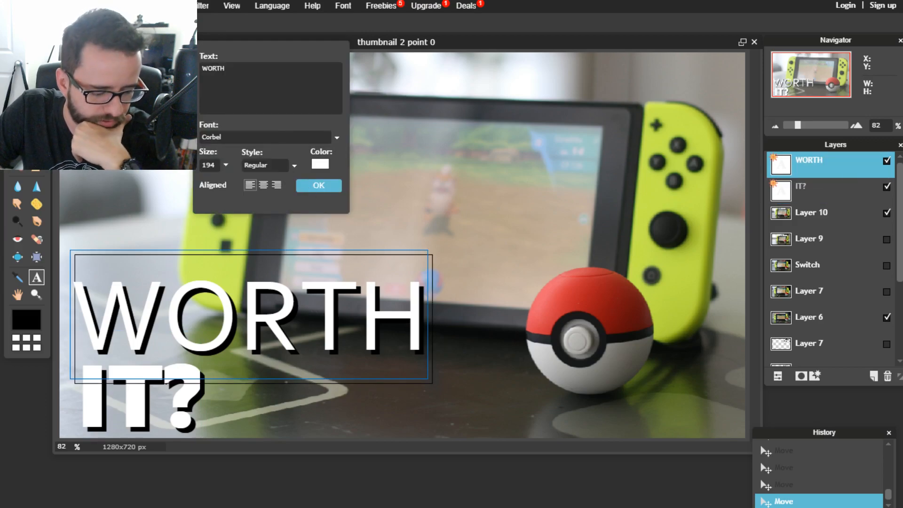
{"action": "left_click", "coordinate": [309, 186]}
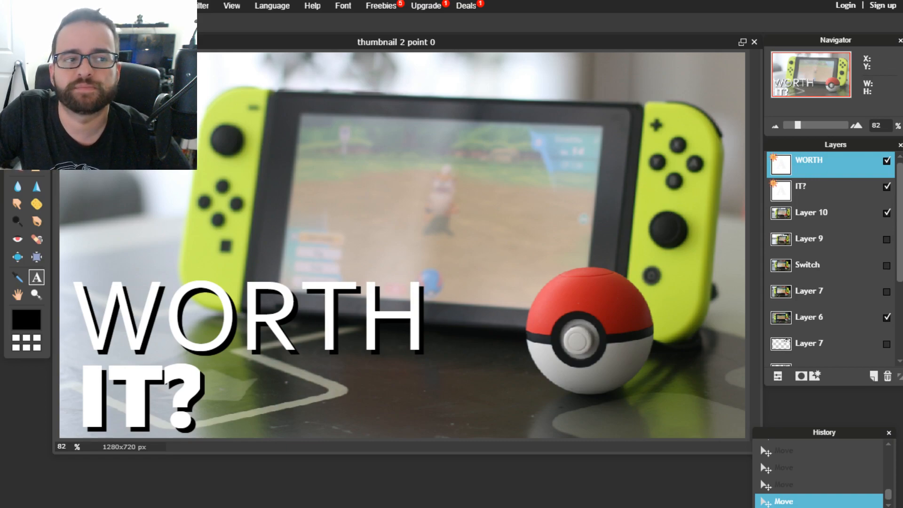
- Try the title lines in swapped order, with IT? over the left controller and WORTH beneath it in the lower-left area
{"action": "key", "text": "v"}
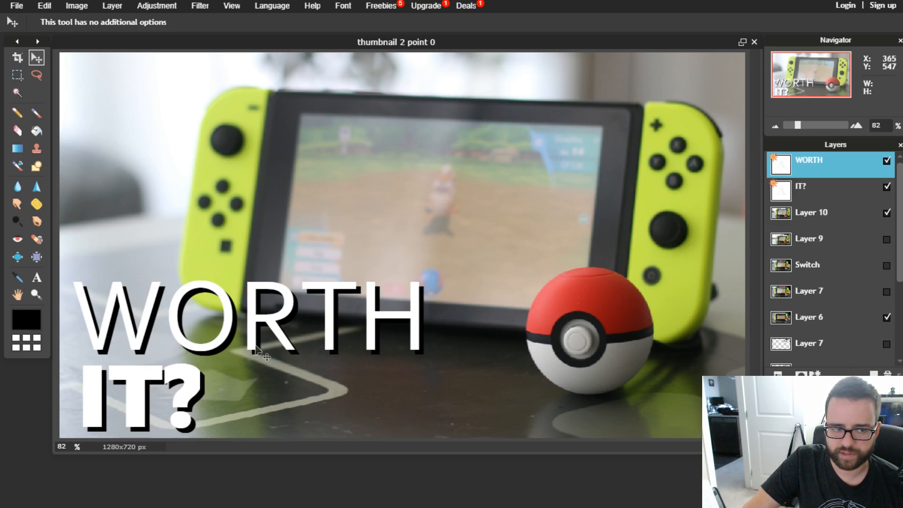
{"action": "left_click", "coordinate": [818, 190]}
{"action": "left_click_drag", "start_coordinate": [134, 396], "coordinate": [158, 287]}
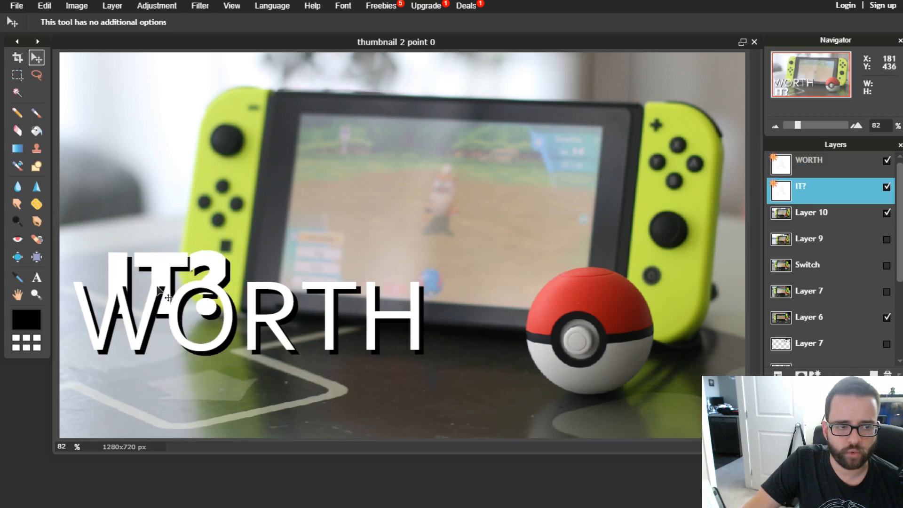
{"action": "left_click", "coordinate": [819, 165]}
{"action": "left_click_drag", "start_coordinate": [261, 320], "coordinate": [278, 393]}
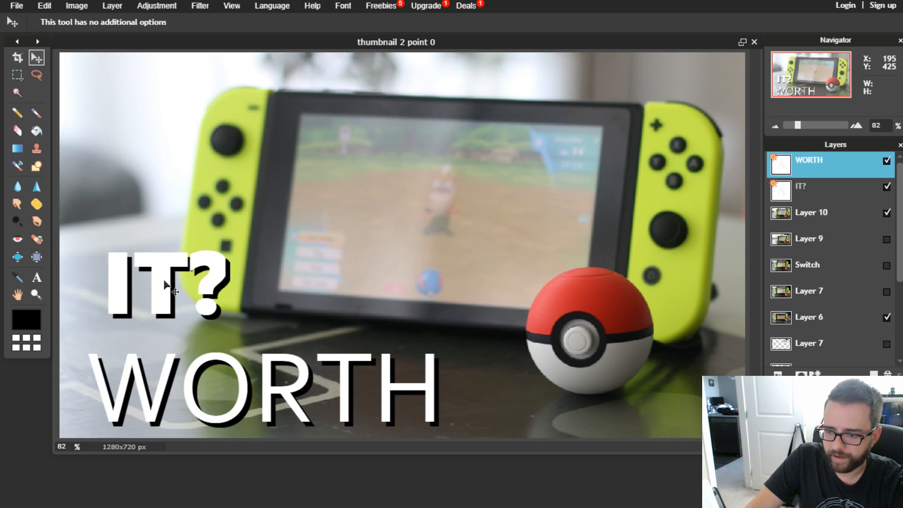
{"action": "mouse_move", "coordinate": [202, 296]}
{"action": "left_mouse_down"}
{"action": "mouse_move", "coordinate": [189, 294]}
{"action": "mouse_move", "coordinate": [231, 290]}
{"action": "mouse_move", "coordinate": [214, 301]}
{"action": "mouse_move", "coordinate": [190, 294]}
{"action": "left_mouse_up"}
{"action": "mouse_move", "coordinate": [250, 399]}
{"action": "left_mouse_down"}
{"action": "mouse_move", "coordinate": [242, 401]}
{"action": "mouse_move", "coordinate": [259, 369]}
{"action": "mouse_move", "coordinate": [243, 399]}
{"action": "left_mouse_up"}
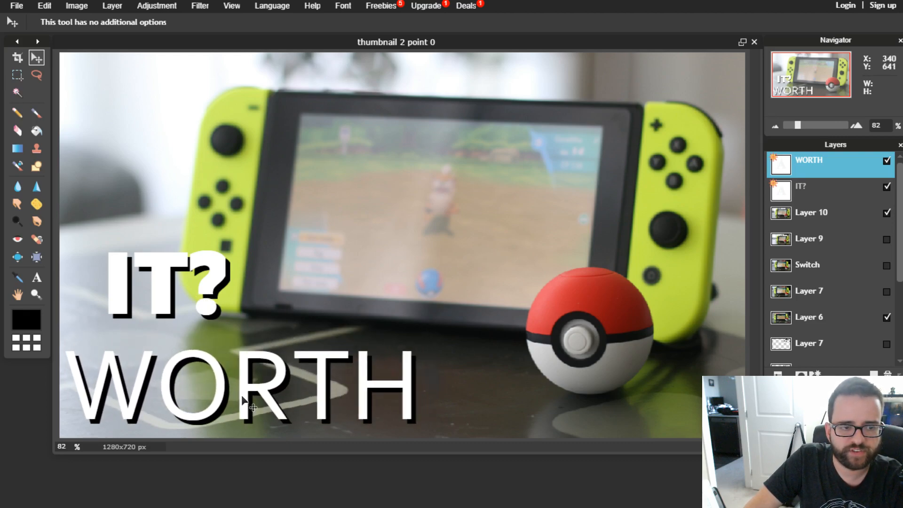
{"action": "mouse_move", "coordinate": [186, 368]}
{"action": "left_mouse_down"}
{"action": "mouse_move", "coordinate": [199, 379]}
{"action": "mouse_move", "coordinate": [216, 374]}
{"action": "mouse_move", "coordinate": [205, 363]}
{"action": "mouse_move", "coordinate": [193, 370]}
{"action": "left_mouse_up"}
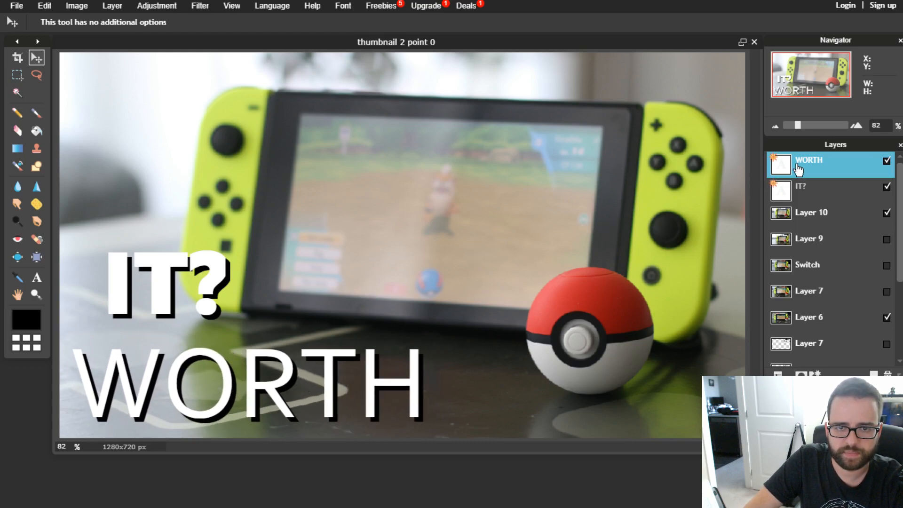
- Move IT? onto the same line as WORTH, overlapping the red-and-white ball, and hide the IT? layer
{"action": "left_click", "coordinate": [799, 189]}
{"action": "left_click_drag", "start_coordinate": [256, 275], "coordinate": [536, 386]}
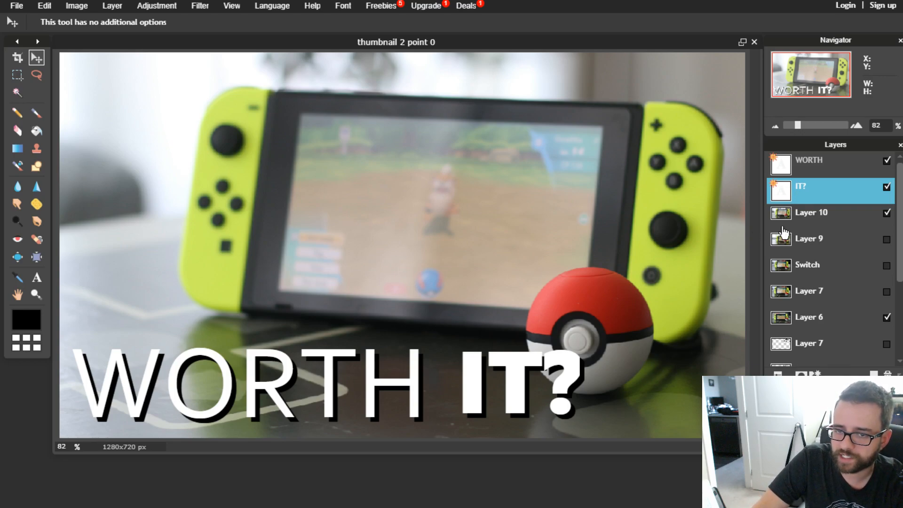
{"action": "left_click", "coordinate": [887, 187]}
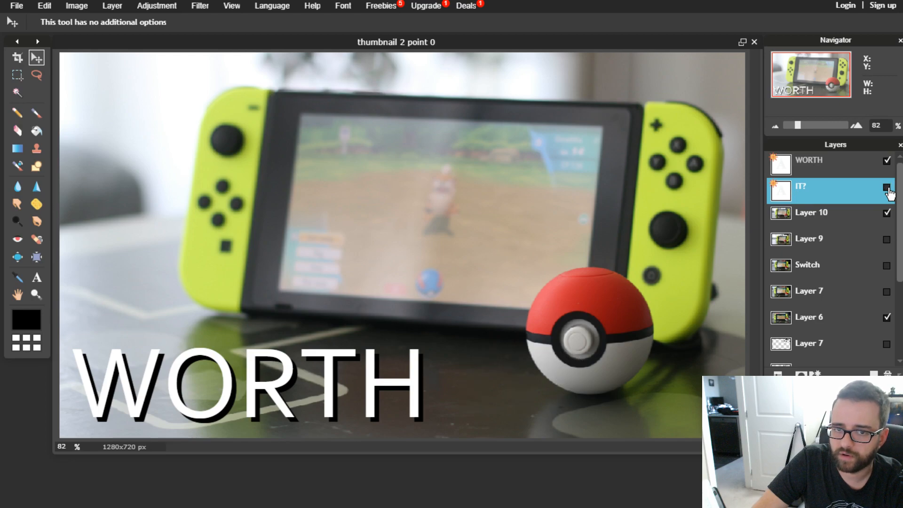
- Try slightly different positions for the WORTH title in the photo's lower-left area
{"action": "left_click", "coordinate": [830, 167]}
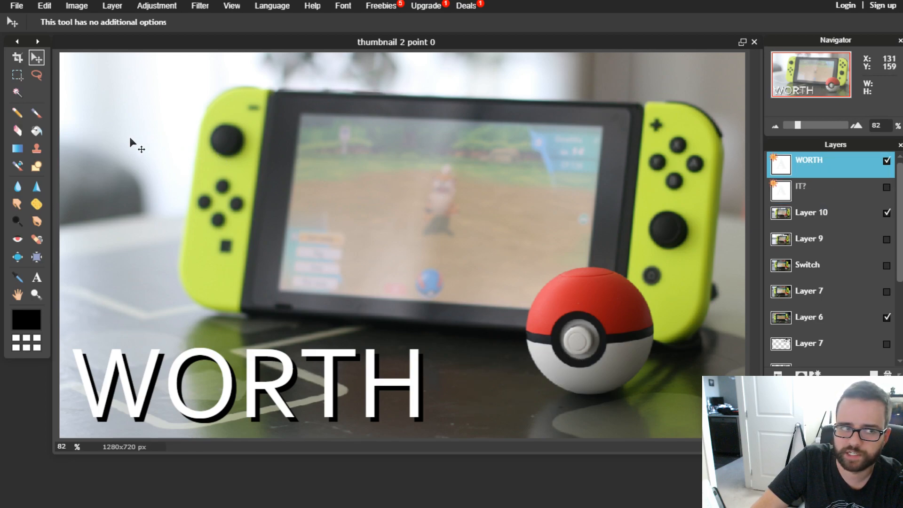
{"action": "left_click_drag", "start_coordinate": [249, 377], "coordinate": [269, 376]}
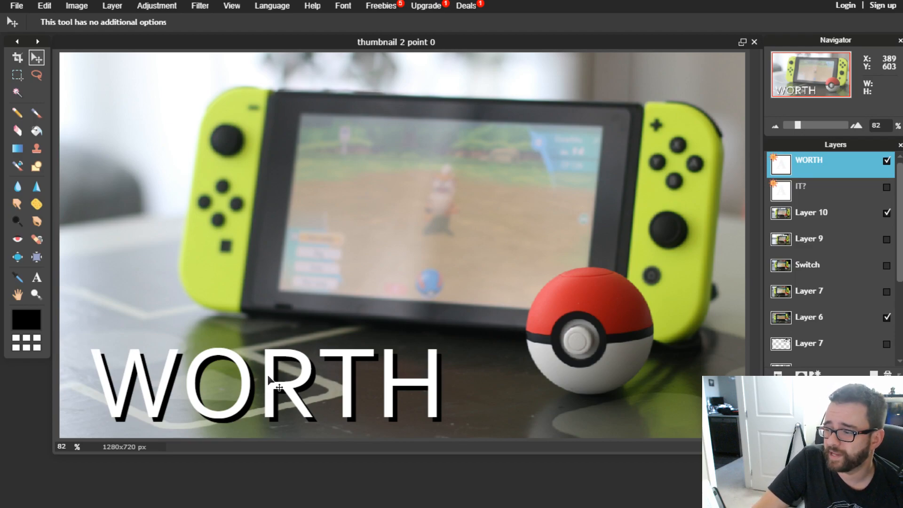
{"action": "mouse_move", "coordinate": [173, 373]}
{"action": "left_mouse_down"}
{"action": "mouse_move", "coordinate": [186, 359]}
{"action": "mouse_move", "coordinate": [178, 357]}
{"action": "left_mouse_up"}
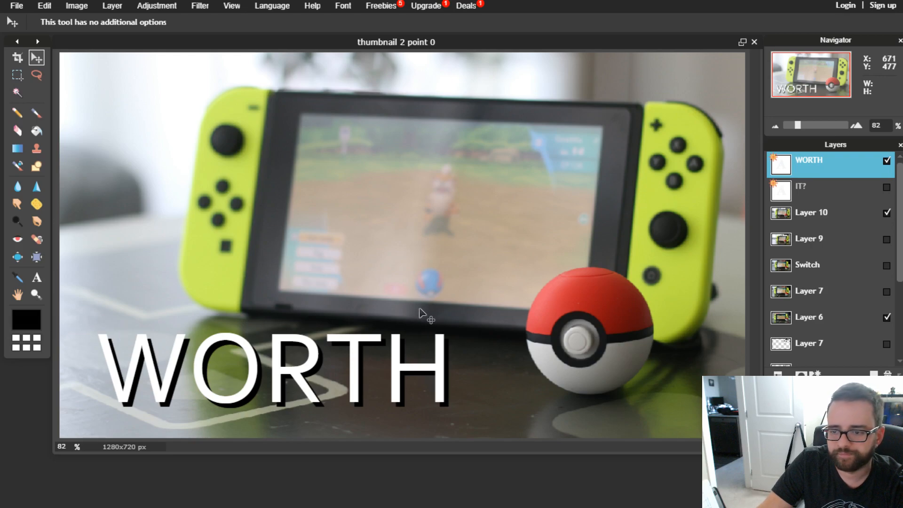
{"action": "left_click_drag", "start_coordinate": [281, 376], "coordinate": [266, 393]}
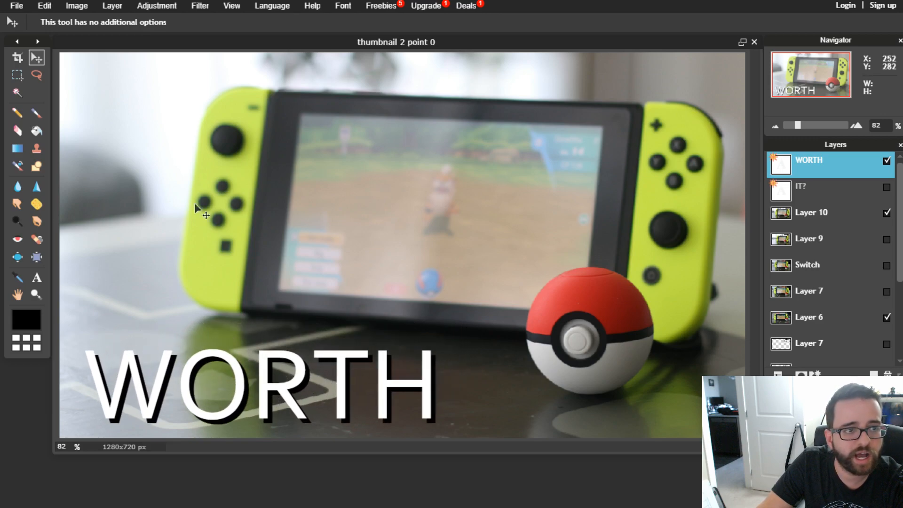
{"action": "left_click", "coordinate": [111, 7]}
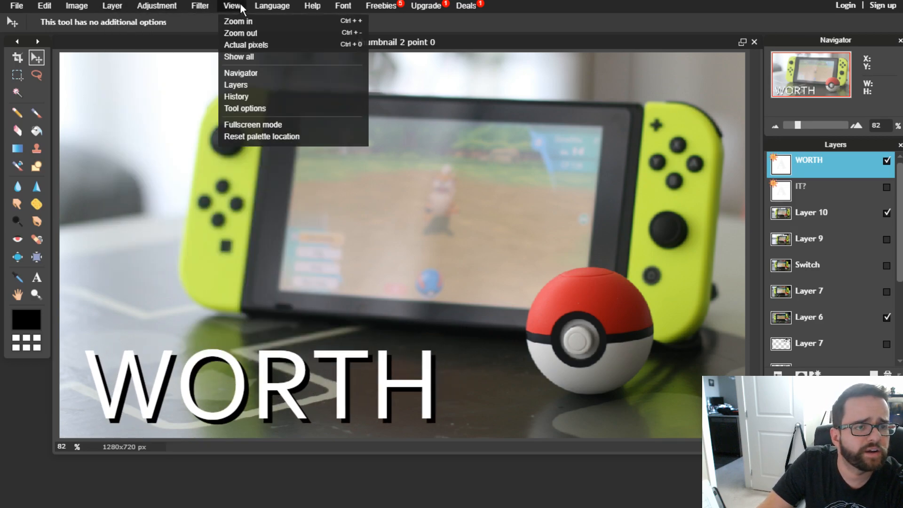
{"action": "mouse_move", "coordinate": [111, 7]}
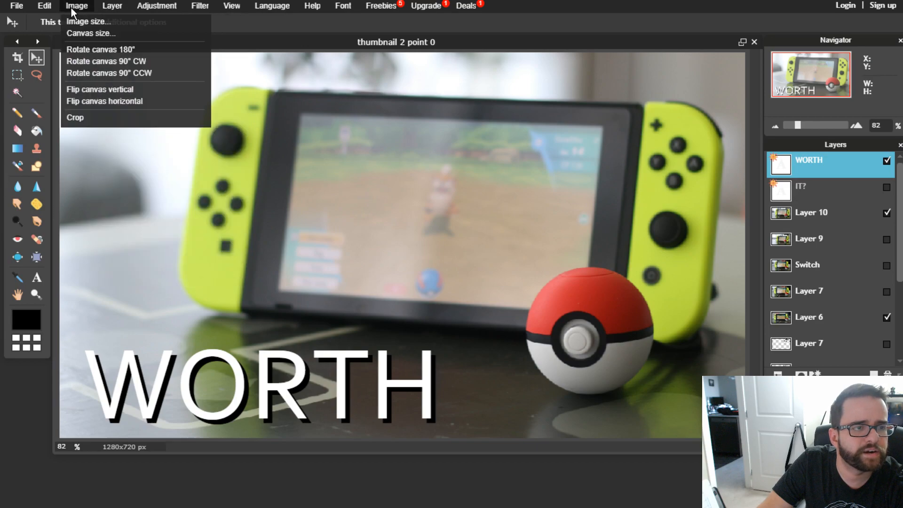
{"action": "mouse_move", "coordinate": [47, 8]}
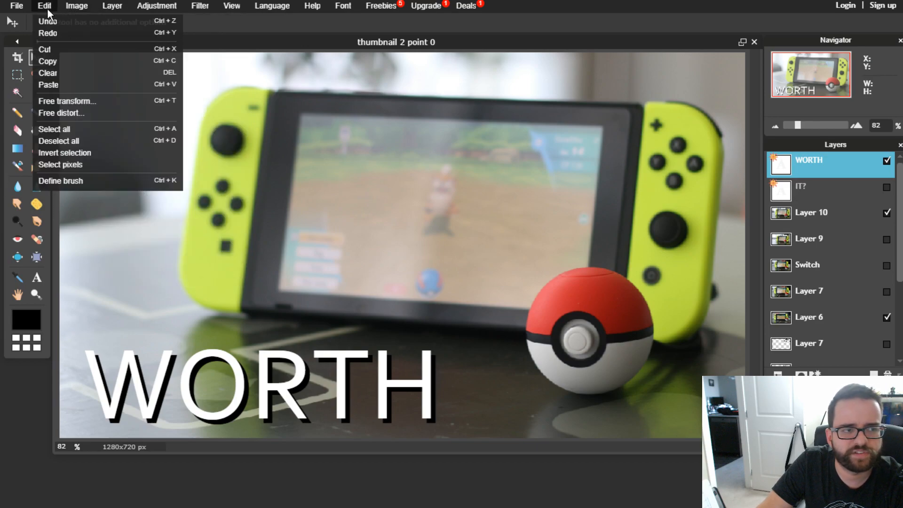
{"action": "mouse_move", "coordinate": [156, 7]}
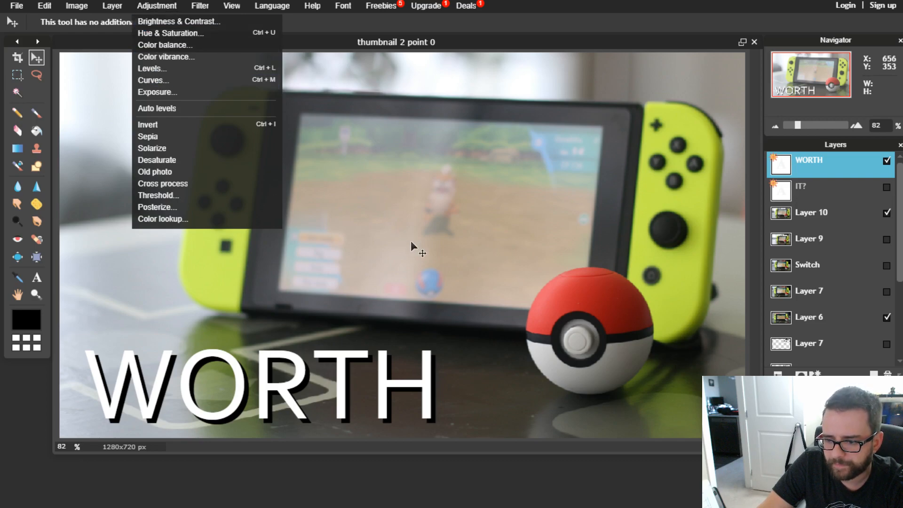
{"action": "left_click", "coordinate": [450, 241]}
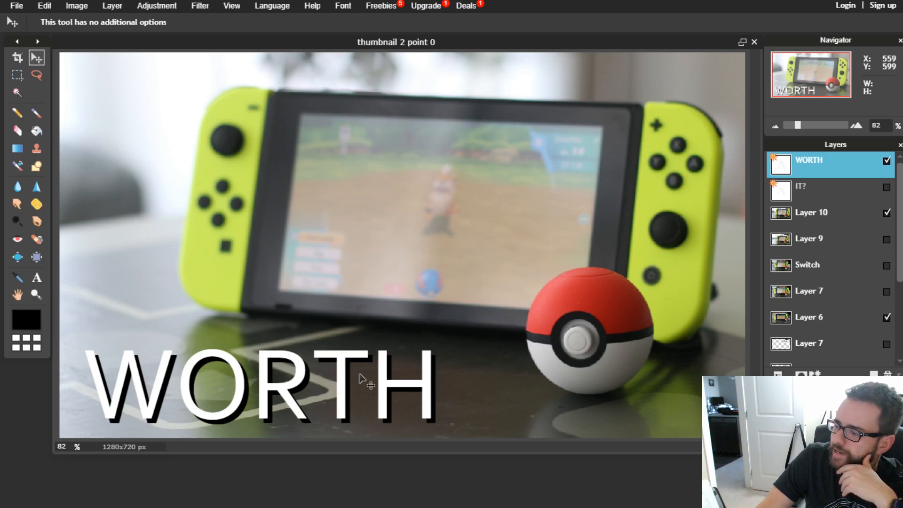
- Raise the WORTH title over the table's back edge and reword it as SHOULD YOU
{"action": "left_click_drag", "start_coordinate": [318, 381], "coordinate": [295, 327]}
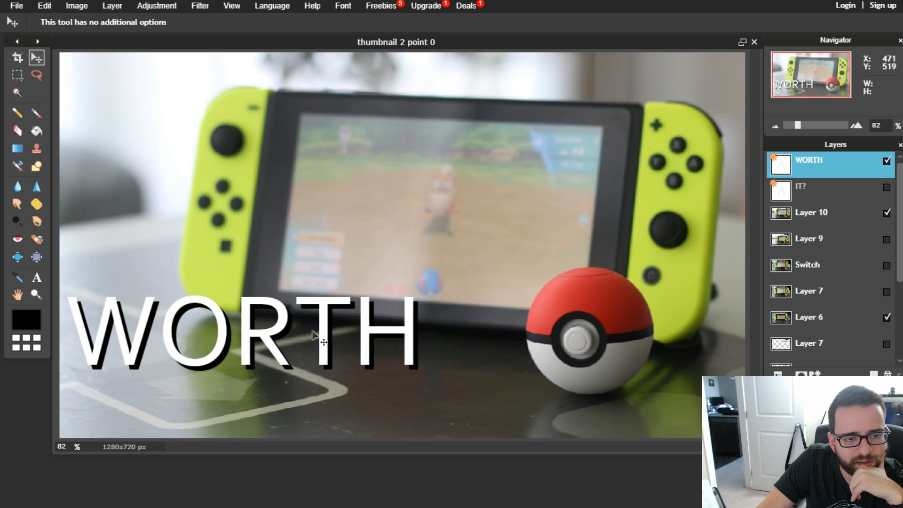
{"action": "left_click", "coordinate": [38, 277]}
{"action": "left_click", "coordinate": [191, 328]}
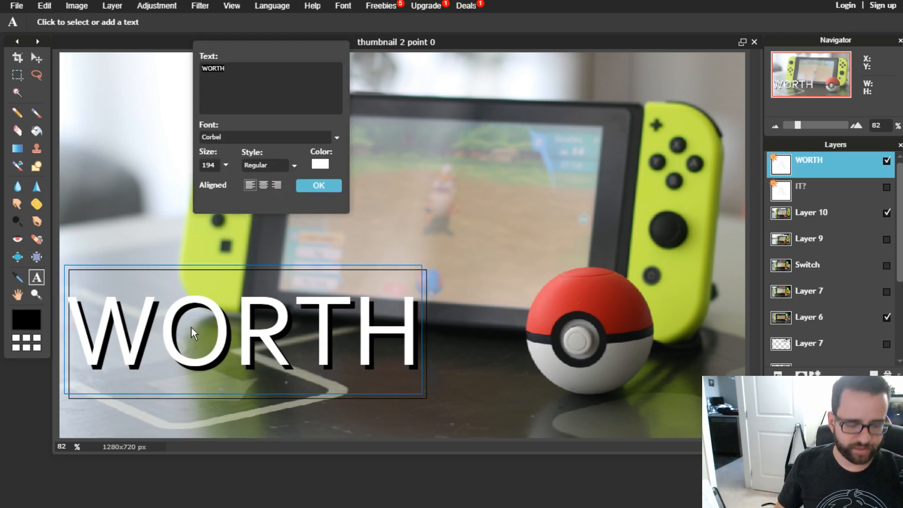
{"action": "key", "text": "ctrl+a"}
{"action": "type", "text": "shou"}
{"action": "key", "text": "BackSpace"}
{"action": "key", "text": "BackSpace"}
{"action": "key", "text": "BackSpace"}
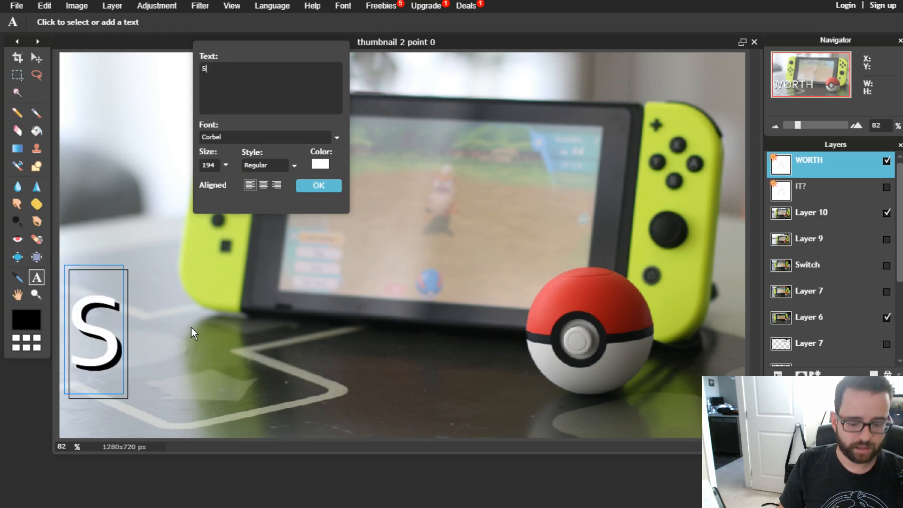
{"action": "type", "text": "HOULD UOPI"}
{"action": "key", "text": "BackSpace"}
{"action": "key", "text": "BackSpace"}
{"action": "key", "text": "BackSpace"}
{"action": "key", "text": "BackSpace"}
{"action": "key", "text": "BackSpace"}
{"action": "type", "text": "YOU"}
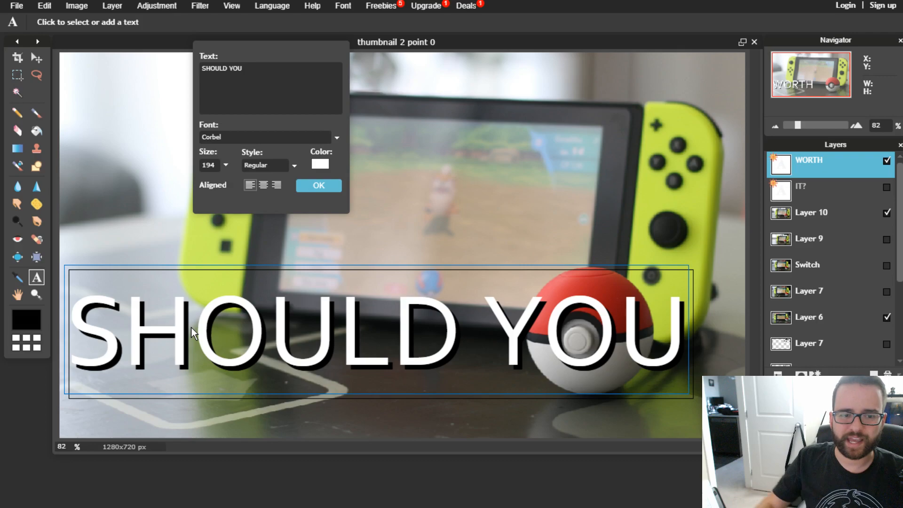
- Set the SHOULD YOU text size to 144 and lower the title so it ends just beside the red-and-white ball
{"action": "left_click", "coordinate": [225, 164]}
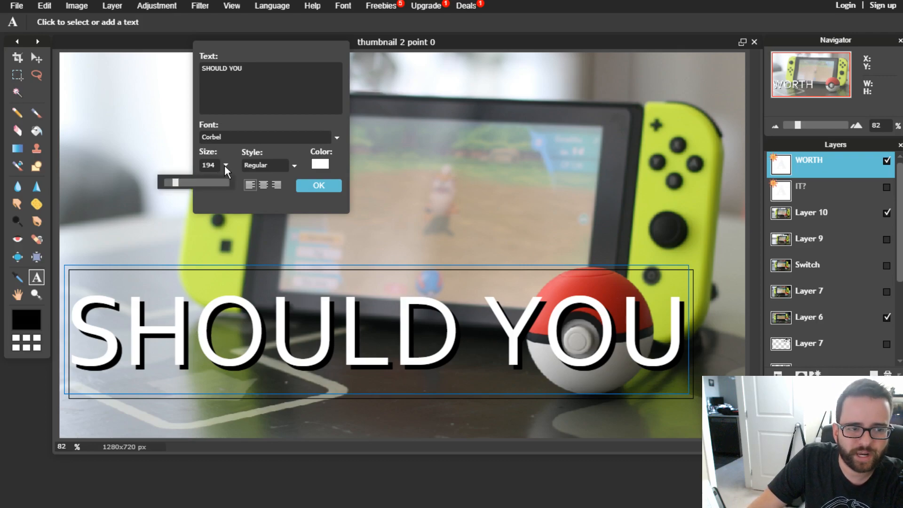
{"action": "left_click_drag", "start_coordinate": [180, 187], "coordinate": [172, 183]}
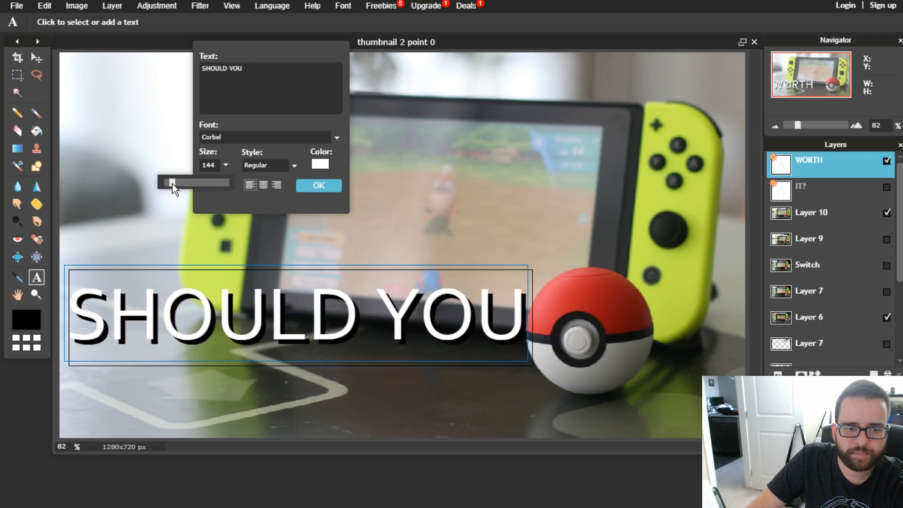
{"action": "left_click", "coordinate": [319, 185]}
{"action": "left_click", "coordinate": [37, 57]}
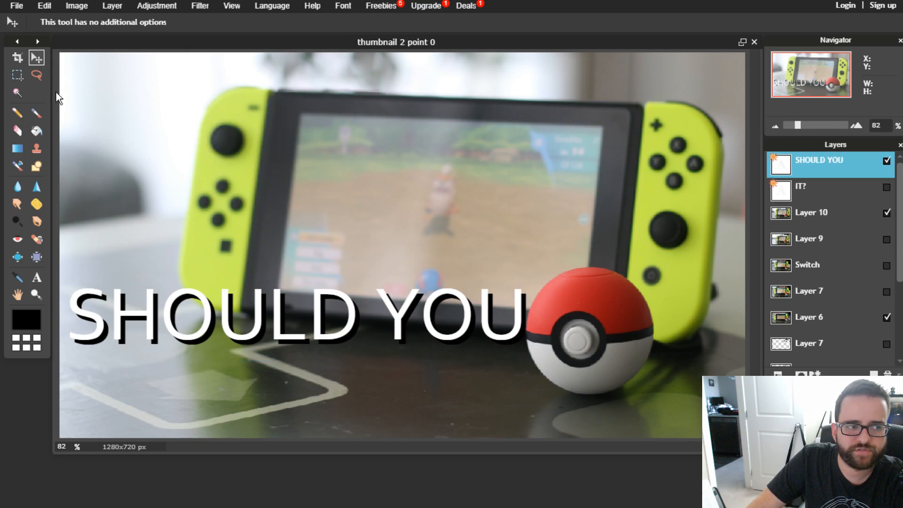
{"action": "left_click_drag", "start_coordinate": [194, 302], "coordinate": [198, 341]}
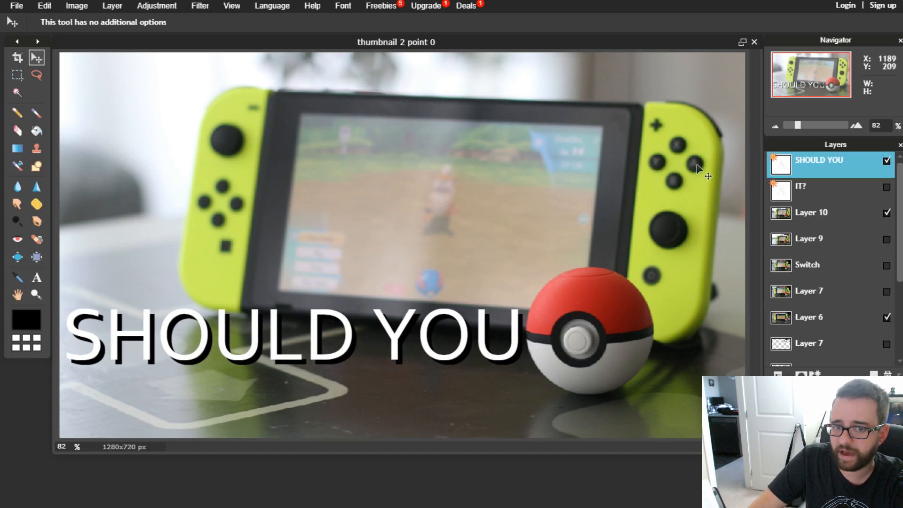
- Show the hidden IT? layer, move its text over the console screen and reword it as GET IT?
{"action": "left_click", "coordinate": [887, 188]}
{"action": "left_click", "coordinate": [847, 195]}
{"action": "left_click_drag", "start_coordinate": [520, 384], "coordinate": [358, 229]}
{"action": "left_click", "coordinate": [37, 278]}
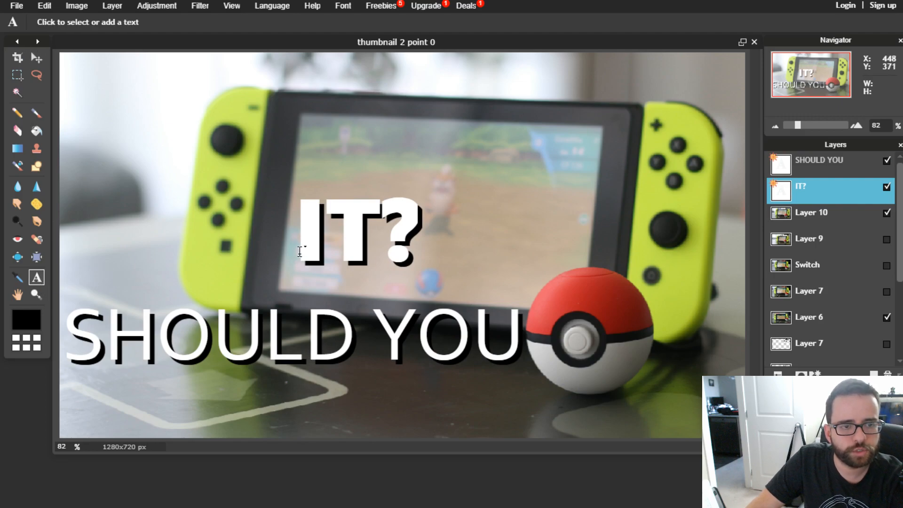
{"action": "left_click", "coordinate": [300, 251]}
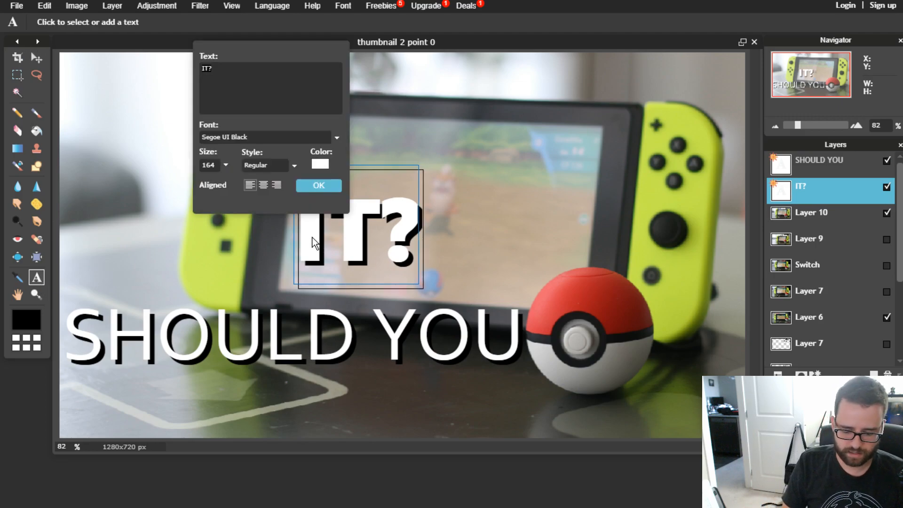
{"action": "type", "text": "GET IT"}
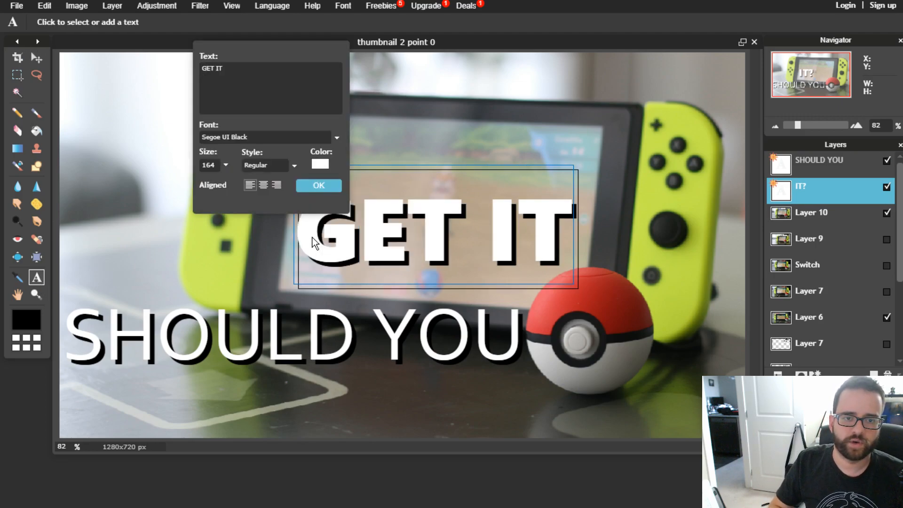
{"action": "type", "text": "?"}
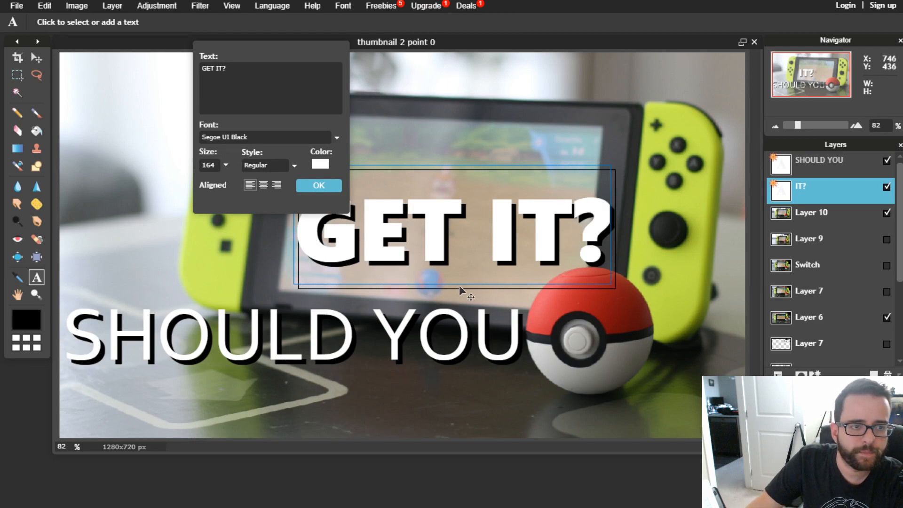
- Set the GET IT? text size to 214 and stack it beneath SHOULD YOU in the photo's lower-left area without overlap
{"action": "left_click", "coordinate": [226, 165]}
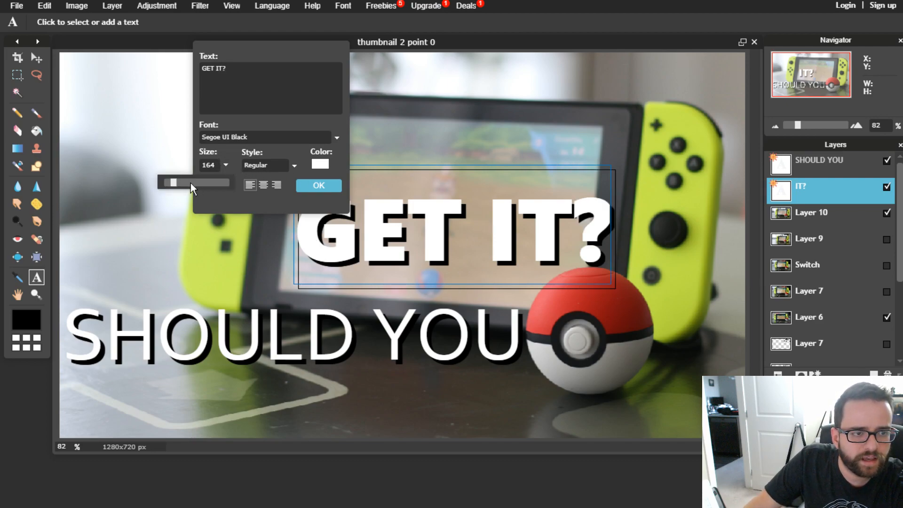
{"action": "left_click", "coordinate": [177, 182]}
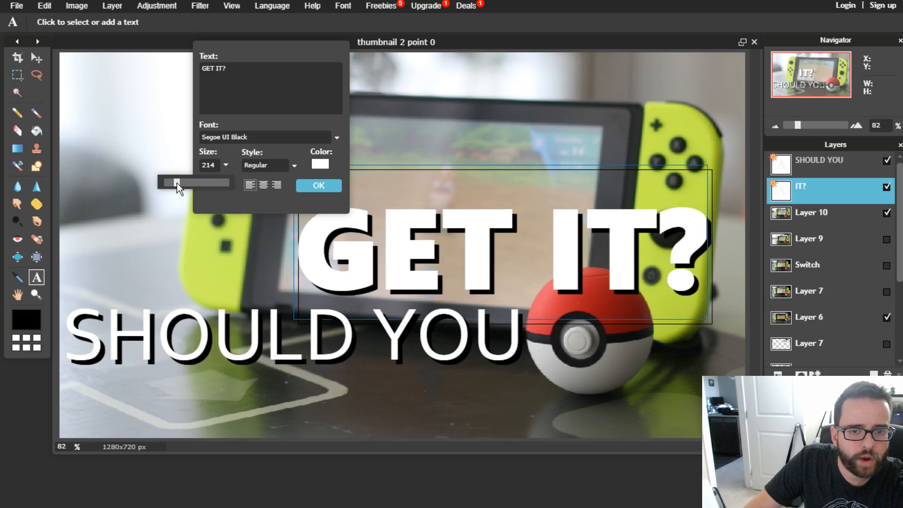
{"action": "left_click", "coordinate": [312, 186]}
{"action": "left_click", "coordinate": [37, 57]}
{"action": "left_click_drag", "start_coordinate": [482, 261], "coordinate": [252, 404]}
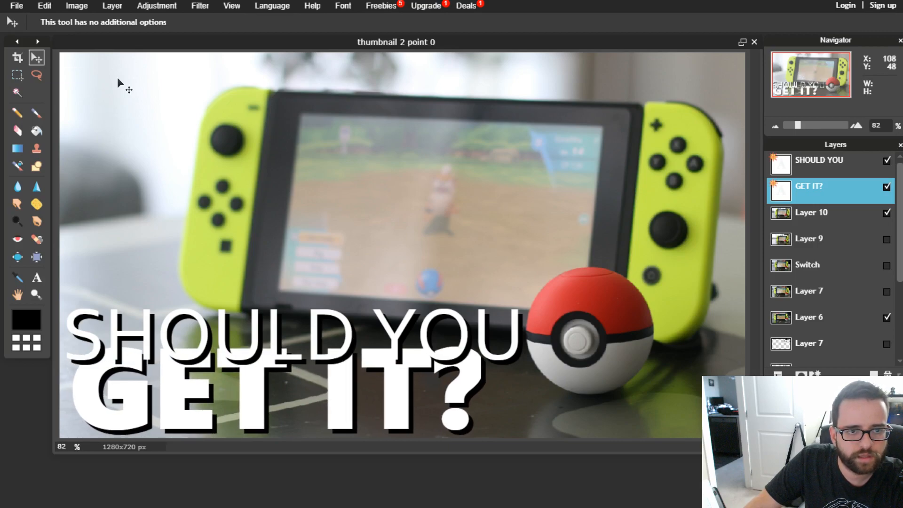
{"action": "left_click", "coordinate": [805, 167]}
{"action": "left_click_drag", "start_coordinate": [455, 331], "coordinate": [458, 303]}
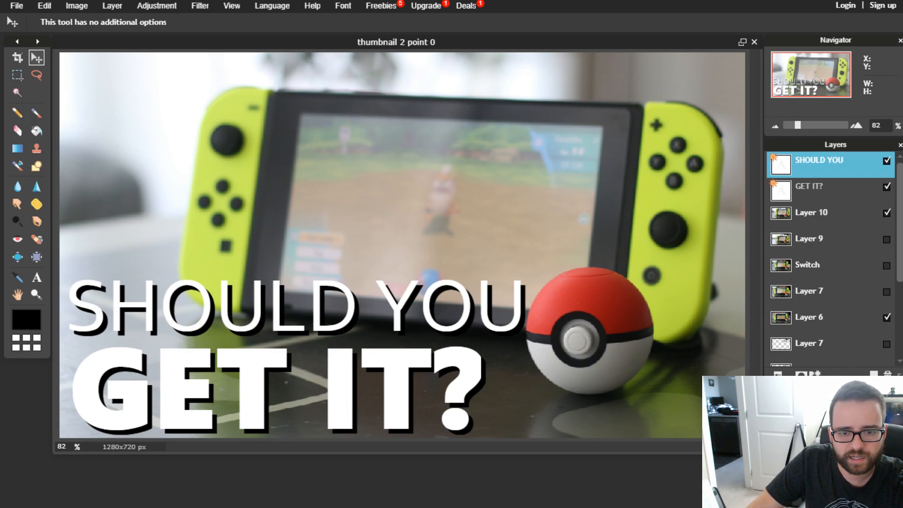
- Examine the thumbnail at several reduced sizes to judge how readable the two title lines are
{"action": "scroll", "coordinate": [557, 364], "scroll_direction": "down", "scroll_amount": 4}
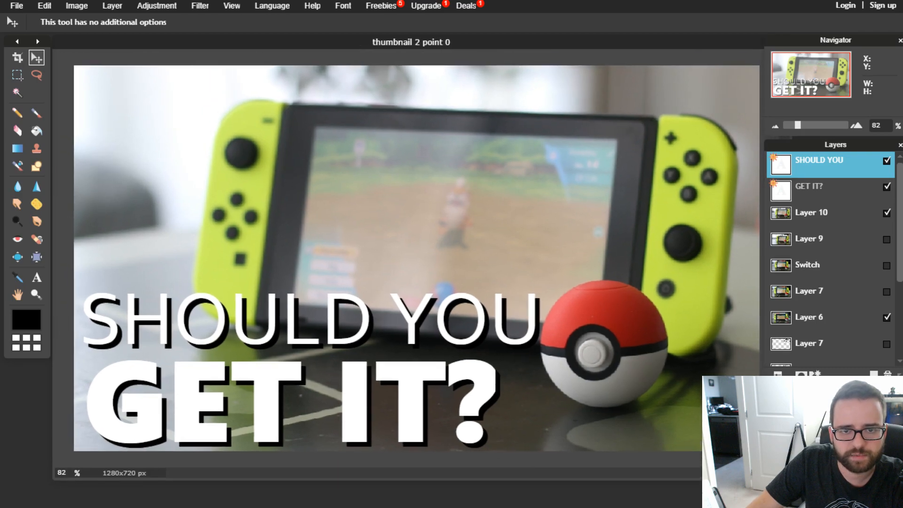
{"action": "scroll", "coordinate": [557, 367], "scroll_direction": "down", "scroll_amount": 3}
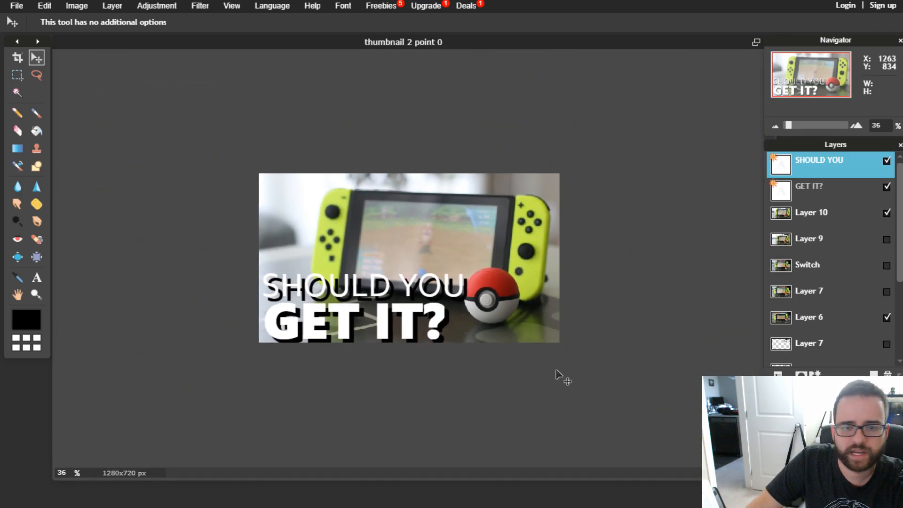
{"action": "scroll", "coordinate": [556, 371], "scroll_direction": "up", "scroll_amount": 5}
{"action": "scroll", "coordinate": [555, 369], "scroll_direction": "down", "scroll_amount": 5}
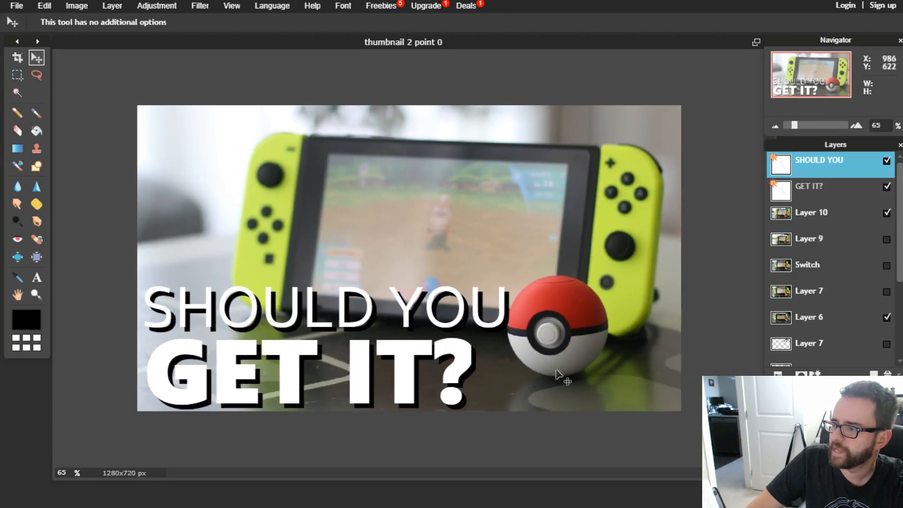
{"action": "scroll", "coordinate": [553, 365], "scroll_direction": "down", "scroll_amount": 2}
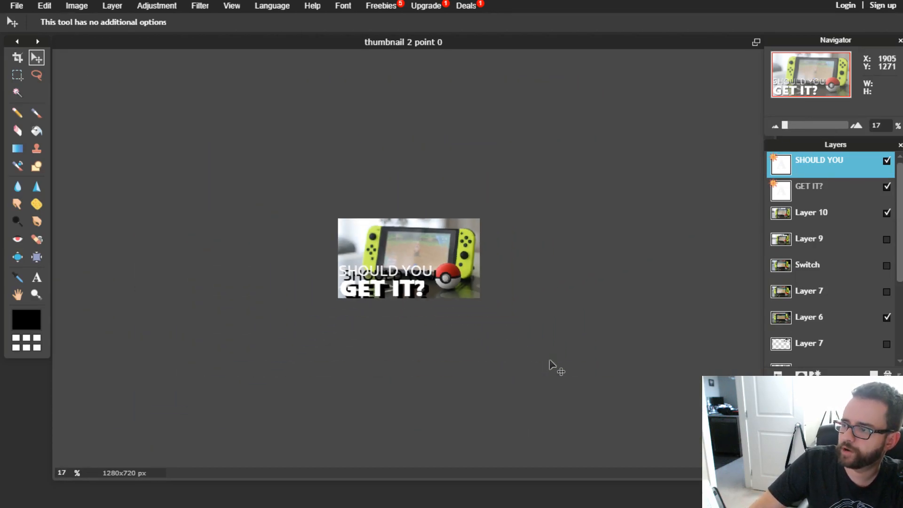
{"action": "scroll", "coordinate": [552, 365], "scroll_direction": "up", "scroll_amount": 2}
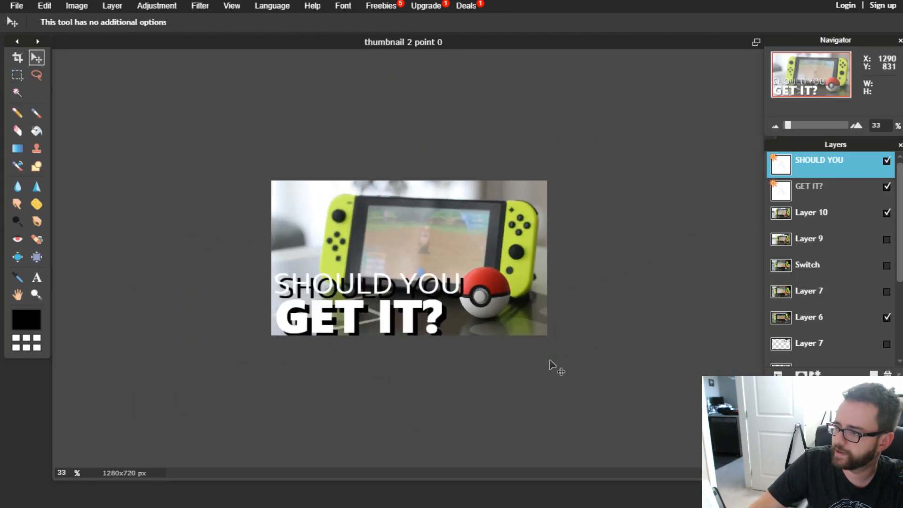
{"action": "scroll", "coordinate": [550, 360], "scroll_direction": "up", "scroll_amount": 3}
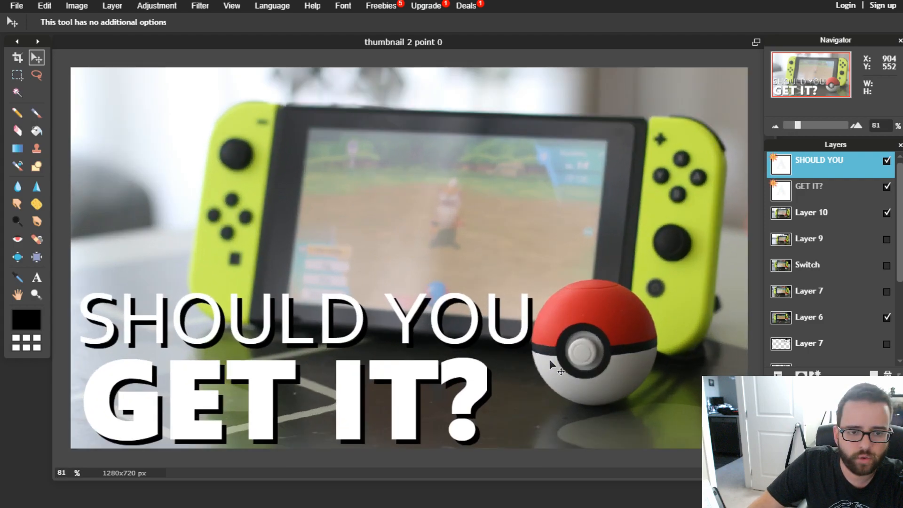
{"action": "scroll", "coordinate": [549, 359], "scroll_direction": "down", "scroll_amount": 1}
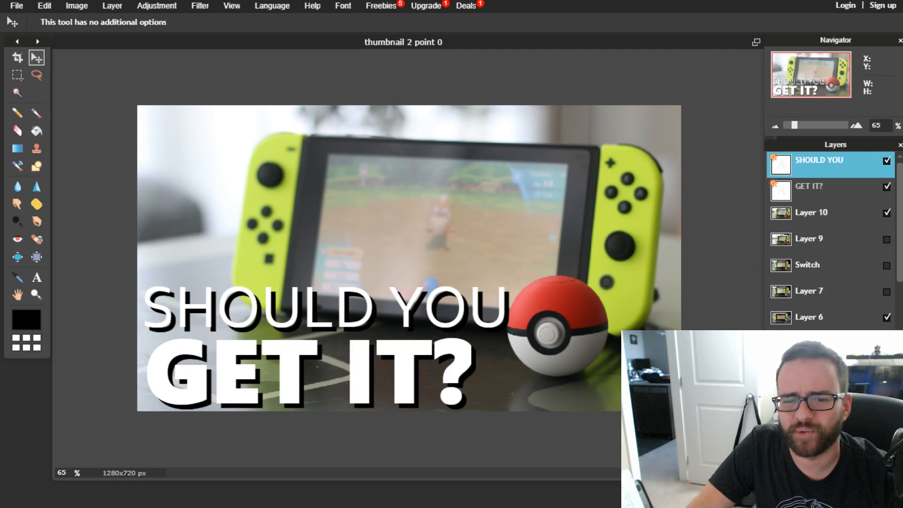
- Free-transform the Layer 10 photo to slightly larger than the canvas, shift it a little left and up, and compare it by toggling its visibility
{"action": "left_click", "coordinate": [809, 214]}
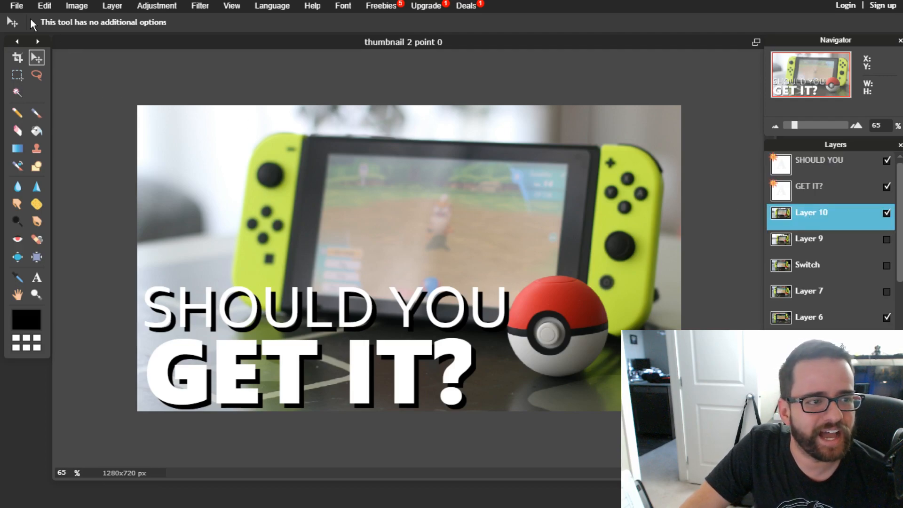
{"action": "left_click", "coordinate": [44, 5]}
{"action": "left_click", "coordinate": [89, 100]}
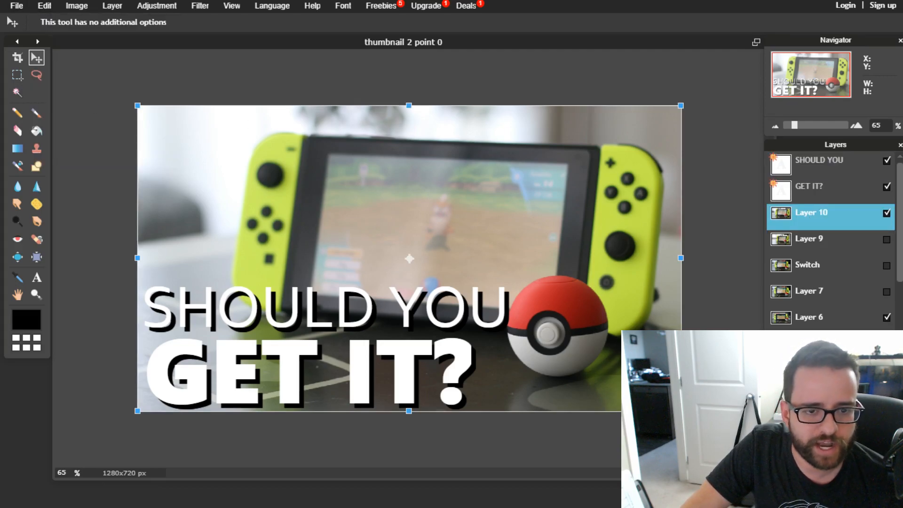
{"action": "mouse_move", "coordinate": [680, 411]}
{"action": "left_mouse_down"}
{"action": "mouse_move", "coordinate": [703, 423]}
{"action": "mouse_move", "coordinate": [686, 417]}
{"action": "left_mouse_up"}
{"action": "key", "text": "Left"}
{"action": "key", "text": "Left"}
{"action": "key", "text": "Left"}
{"action": "key", "text": "Left"}
{"action": "key", "text": "Left"}
{"action": "key", "text": "Left"}
{"action": "key", "text": "Left"}
{"action": "key", "text": "Left"}
{"action": "key", "text": "Left"}
{"action": "key", "text": "Left"}
{"action": "key", "text": "Left"}
{"action": "key", "text": "Left"}
{"action": "key", "text": "Left"}
{"action": "key", "text": "Left"}
{"action": "key", "text": "Left"}
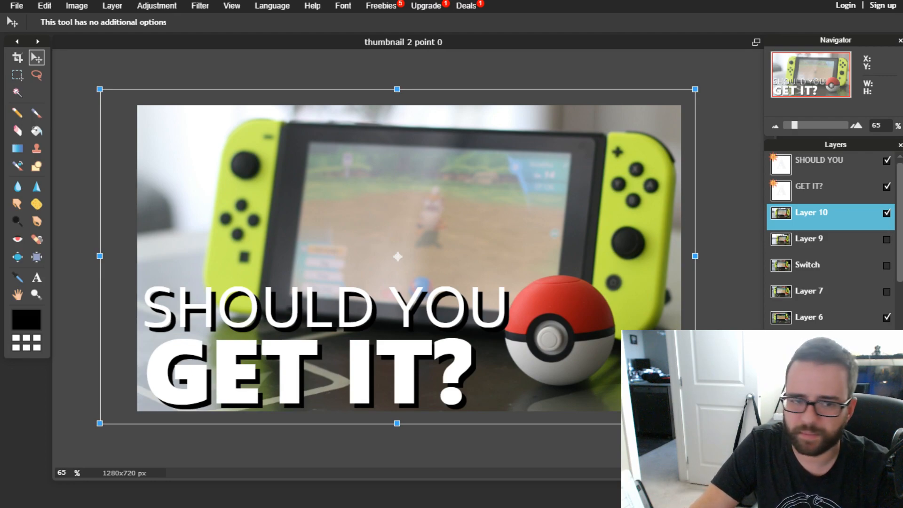
{"action": "left_click_drag", "start_coordinate": [397, 256], "coordinate": [396, 247]}
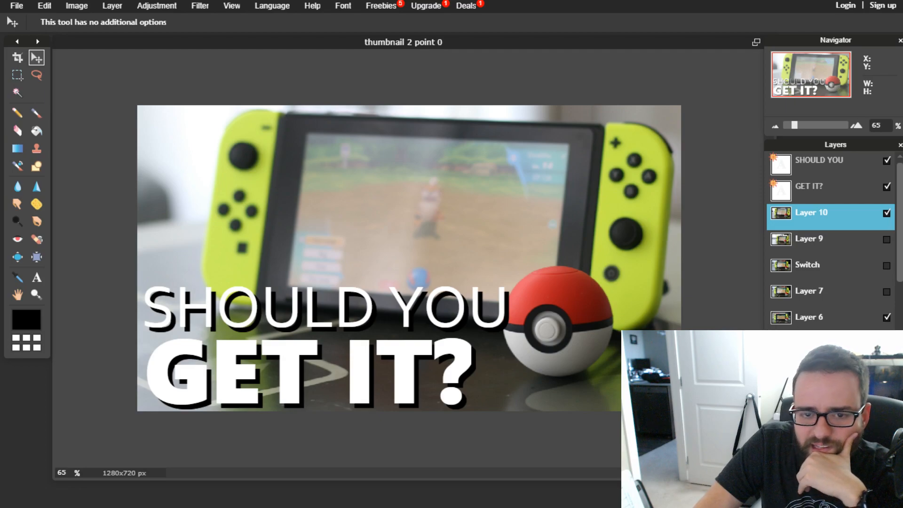
{"action": "left_click", "coordinate": [886, 214]}
{"action": "left_click", "coordinate": [886, 214]}
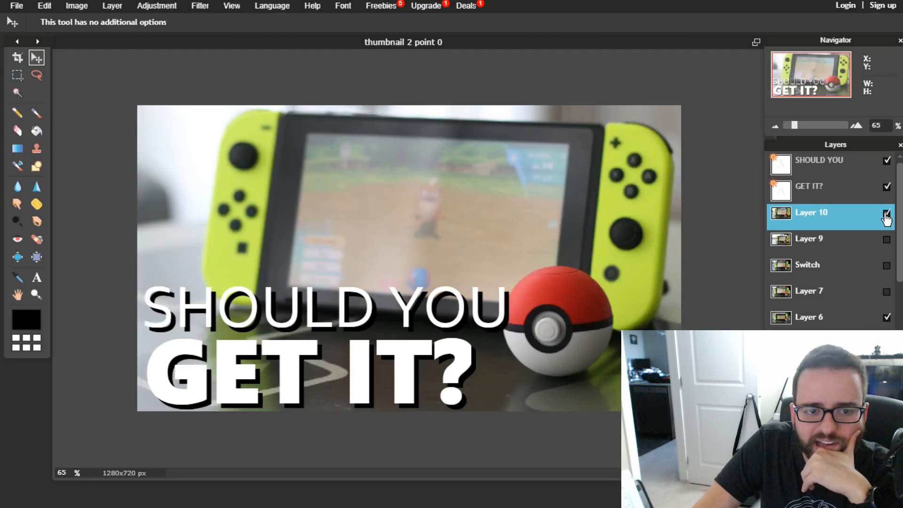
- Reduce the SHOULD YOU text size slightly so it clears the ball, and nudge the line right above GET IT?
{"action": "left_click", "coordinate": [827, 177]}
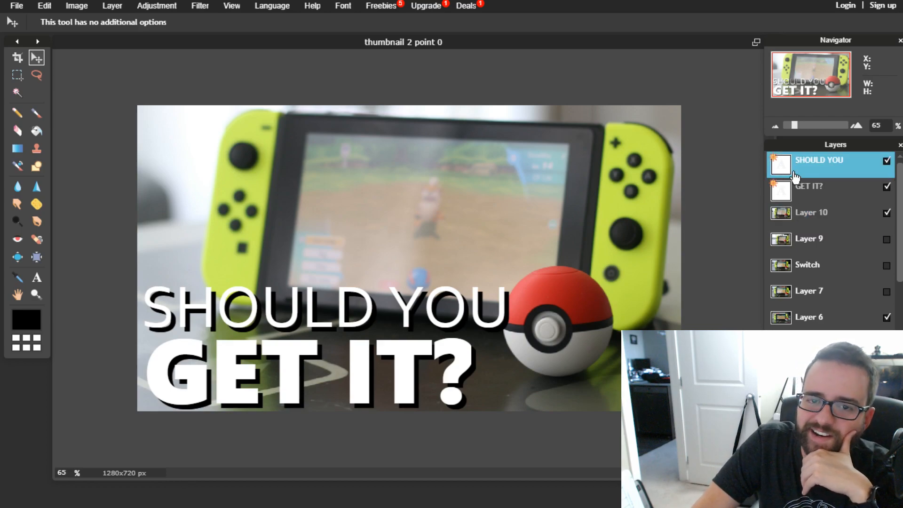
{"action": "left_click", "coordinate": [37, 279]}
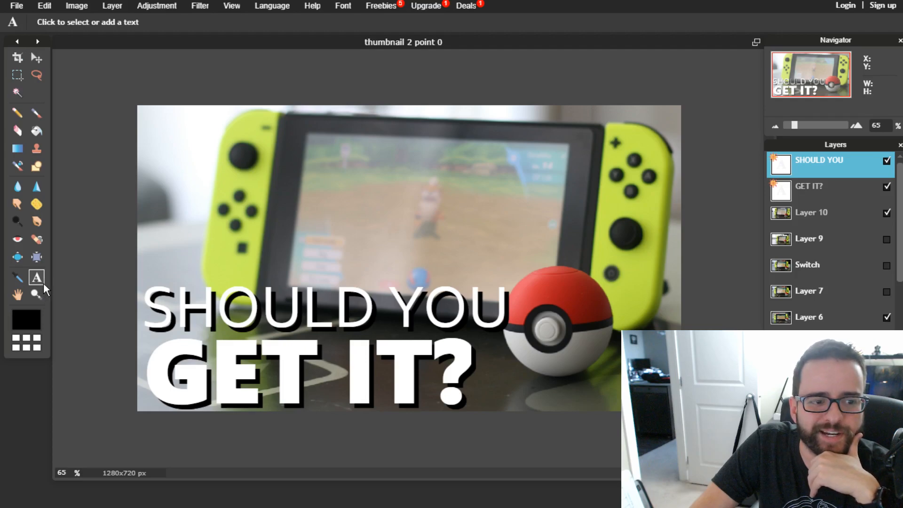
{"action": "left_click", "coordinate": [228, 313]}
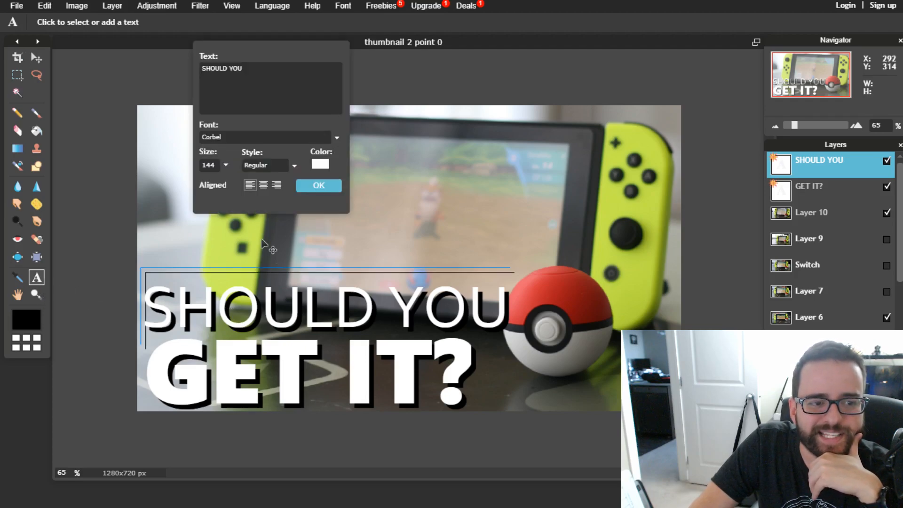
{"action": "left_click", "coordinate": [227, 165]}
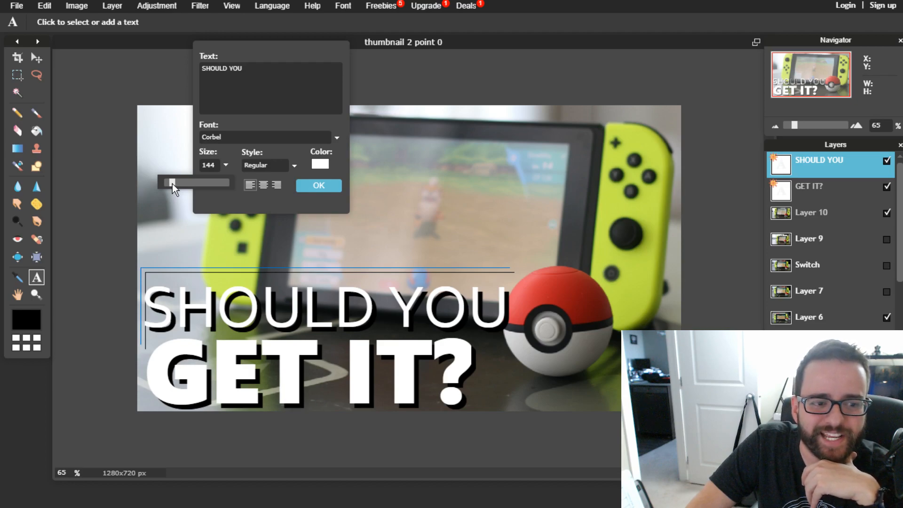
{"action": "left_click_drag", "start_coordinate": [172, 184], "coordinate": [171, 182]}
{"action": "left_click", "coordinate": [312, 185]}
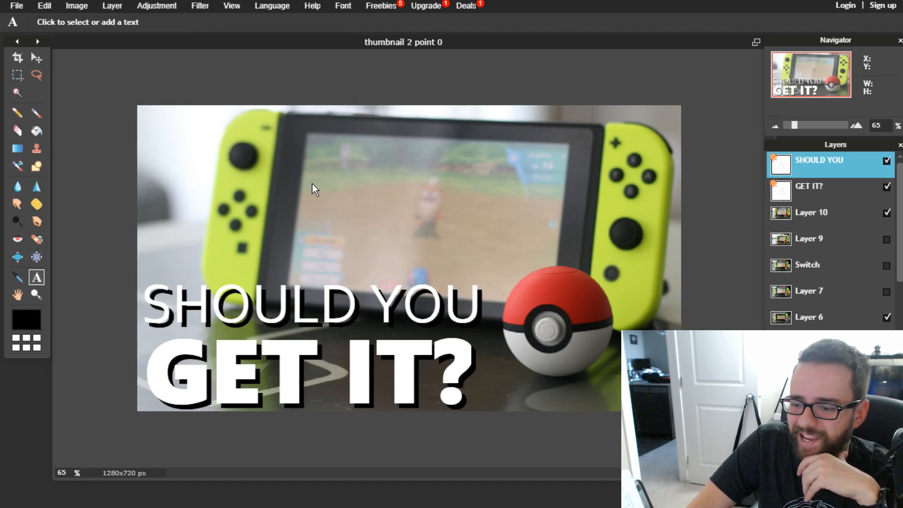
{"action": "left_click", "coordinate": [36, 57]}
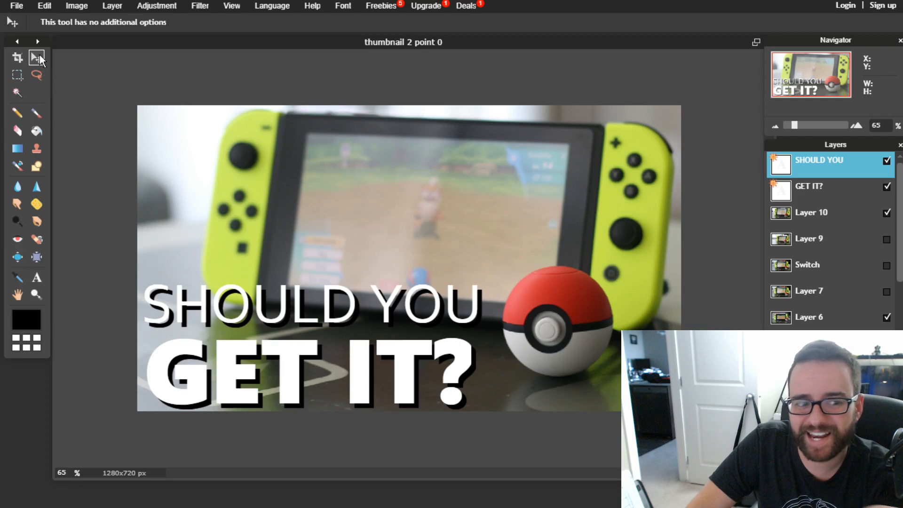
{"action": "left_click_drag", "start_coordinate": [344, 305], "coordinate": [350, 306]}
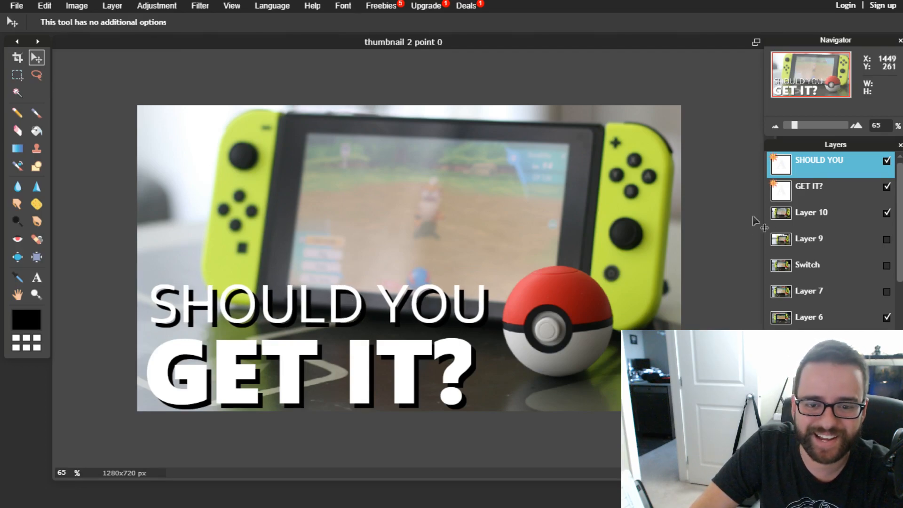
- Shift the GET IT? line slightly right and up to centre it beneath SHOULD YOU
{"action": "left_click", "coordinate": [817, 197]}
{"action": "left_click_drag", "start_coordinate": [373, 377], "coordinate": [386, 371]}
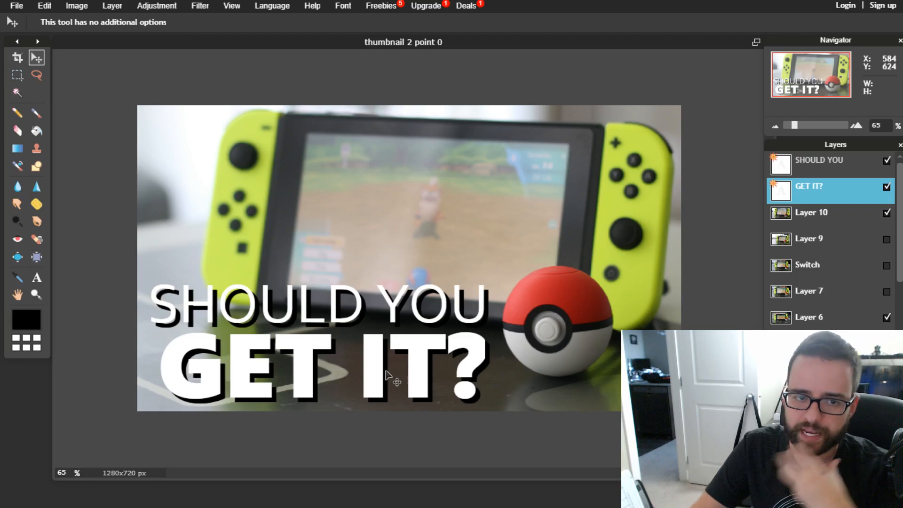
- Select the left part of the red-and-white ball with the polygonal lasso, following its outer edge and cutting across the ball
{"action": "scroll", "coordinate": [406, 350], "scroll_direction": "up", "scroll_amount": 5}
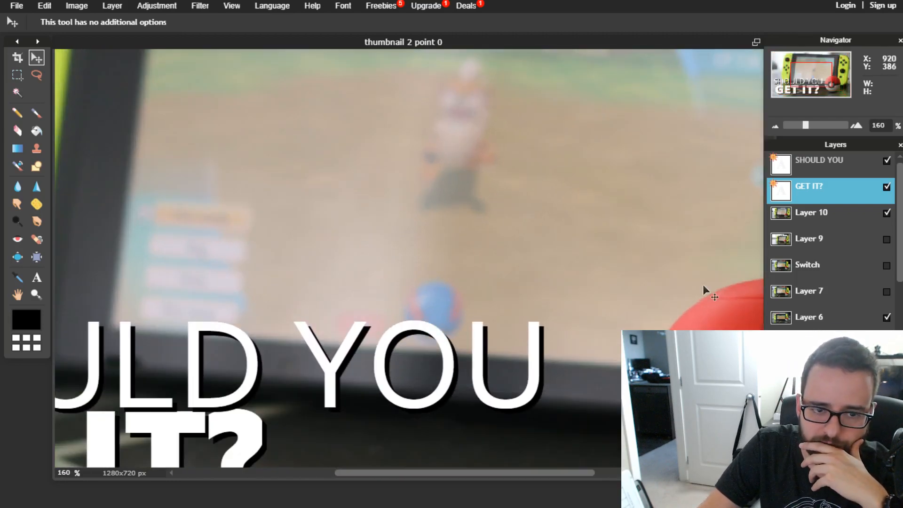
{"action": "left_click_drag", "start_coordinate": [554, 475], "coordinate": [706, 476]}
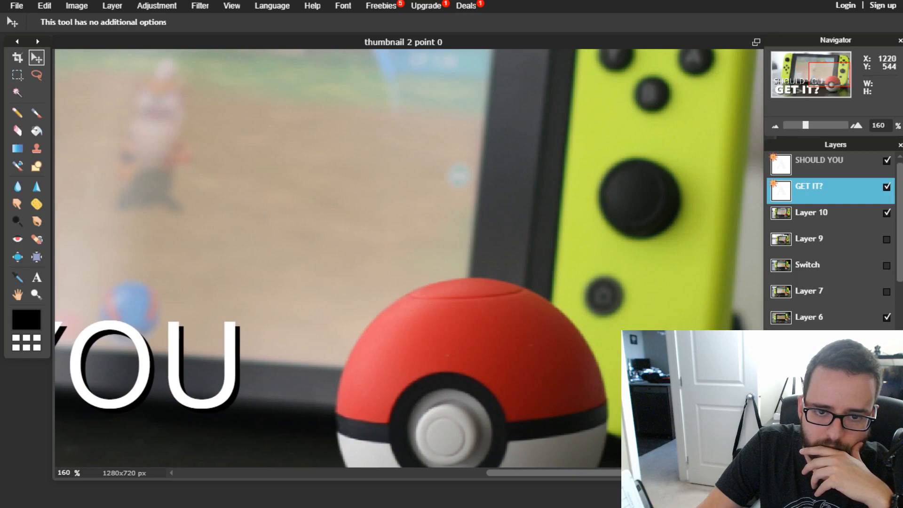
{"action": "left_click_drag", "start_coordinate": [813, 147], "coordinate": [828, 145]}
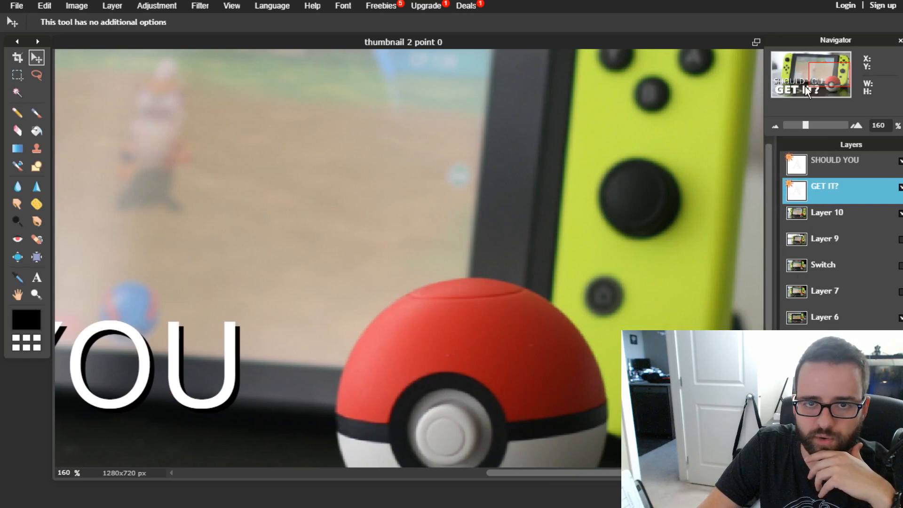
{"action": "left_click_drag", "start_coordinate": [791, 43], "coordinate": [810, 44]}
{"action": "left_click_drag", "start_coordinate": [766, 148], "coordinate": [769, 230]}
{"action": "scroll", "coordinate": [478, 219], "scroll_direction": "up", "scroll_amount": 4}
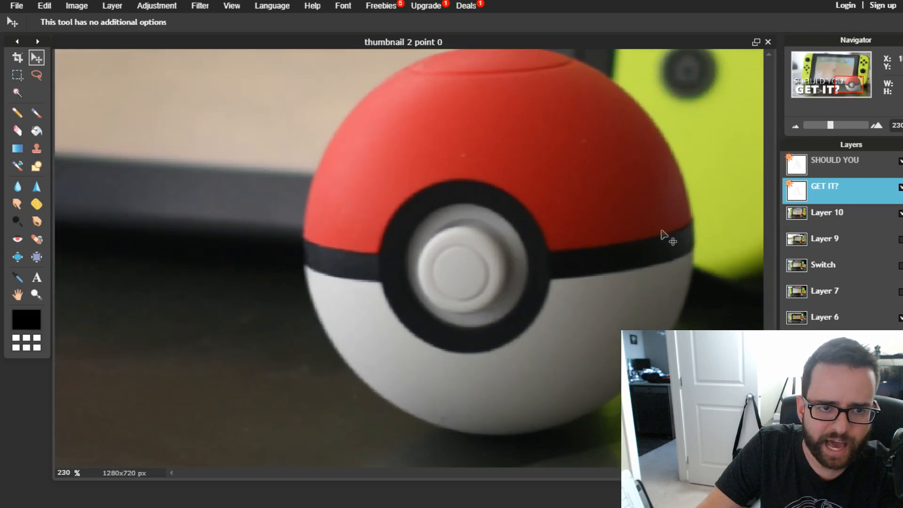
{"action": "mouse_move", "coordinate": [769, 349]}
{"action": "left_mouse_down"}
{"action": "mouse_move", "coordinate": [771, 313]}
{"action": "mouse_move", "coordinate": [770, 341]}
{"action": "left_mouse_up"}
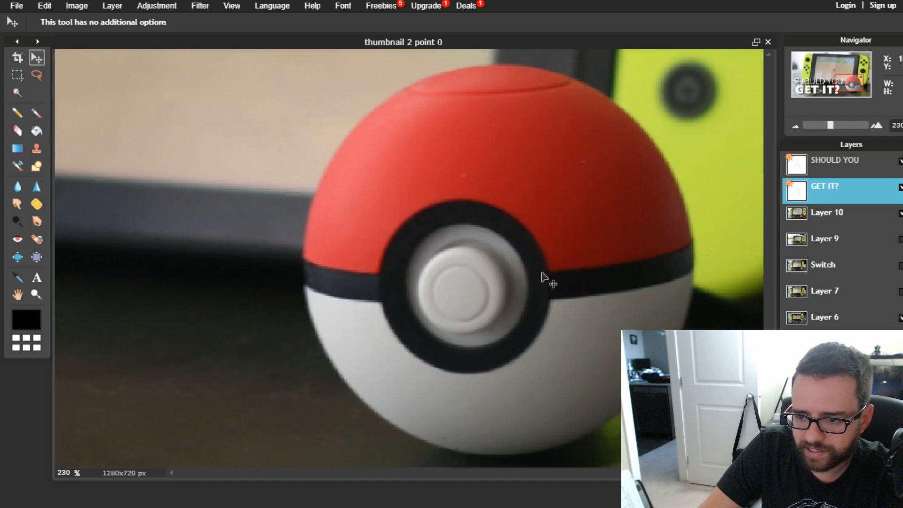
{"action": "left_click", "coordinate": [37, 75]}
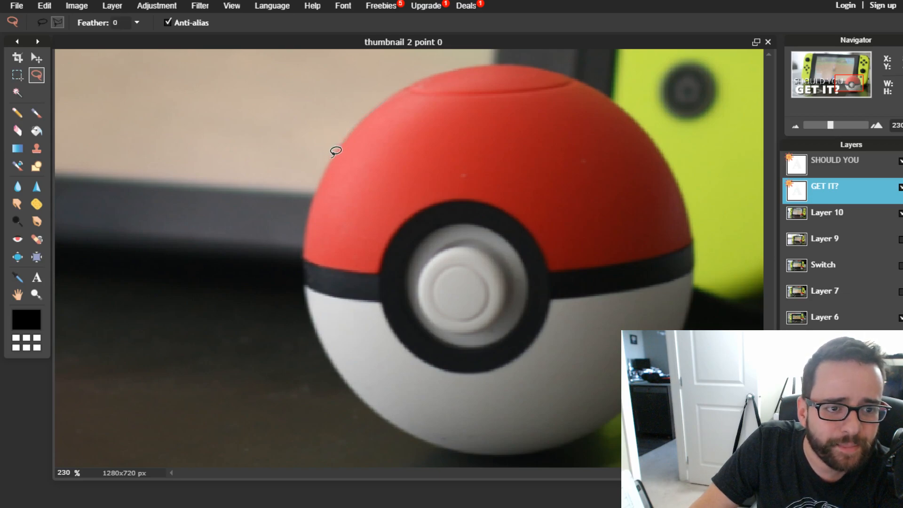
{"action": "mouse_move", "coordinate": [314, 192]}
{"action": "left_mouse_down"}
{"action": "mouse_move", "coordinate": [297, 267]}
{"action": "mouse_move", "coordinate": [305, 260]}
{"action": "mouse_move", "coordinate": [310, 325]}
{"action": "mouse_move", "coordinate": [326, 361]}
{"action": "mouse_move", "coordinate": [377, 416]}
{"action": "mouse_move", "coordinate": [408, 437]}
{"action": "mouse_move", "coordinate": [415, 429]}
{"action": "mouse_move", "coordinate": [484, 453]}
{"action": "mouse_move", "coordinate": [484, 444]}
{"action": "mouse_move", "coordinate": [557, 444]}
{"action": "mouse_move", "coordinate": [572, 433]}
{"action": "left_mouse_up"}
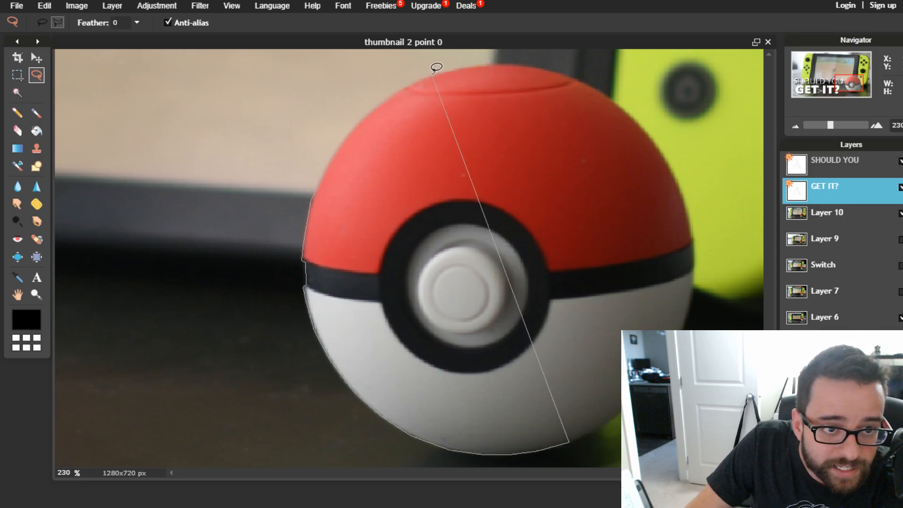
{"action": "left_click", "coordinate": [457, 68]}
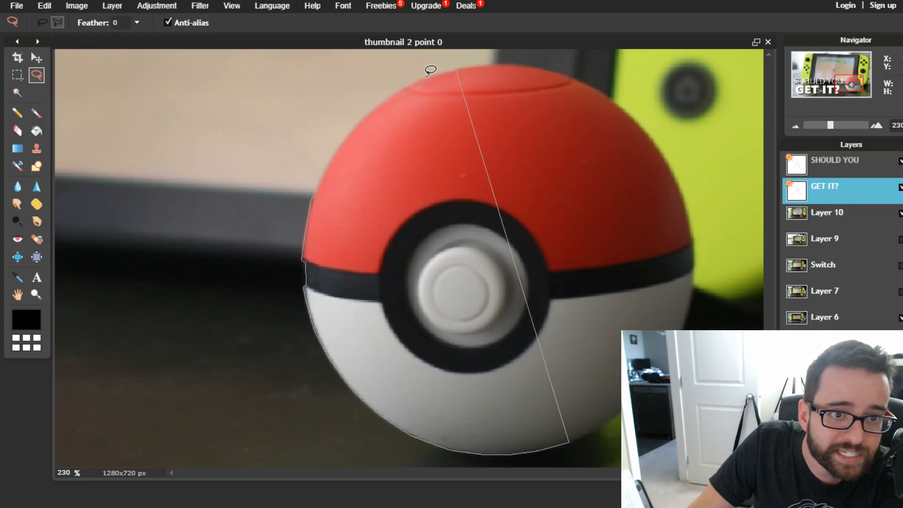
{"action": "left_click", "coordinate": [386, 93]}
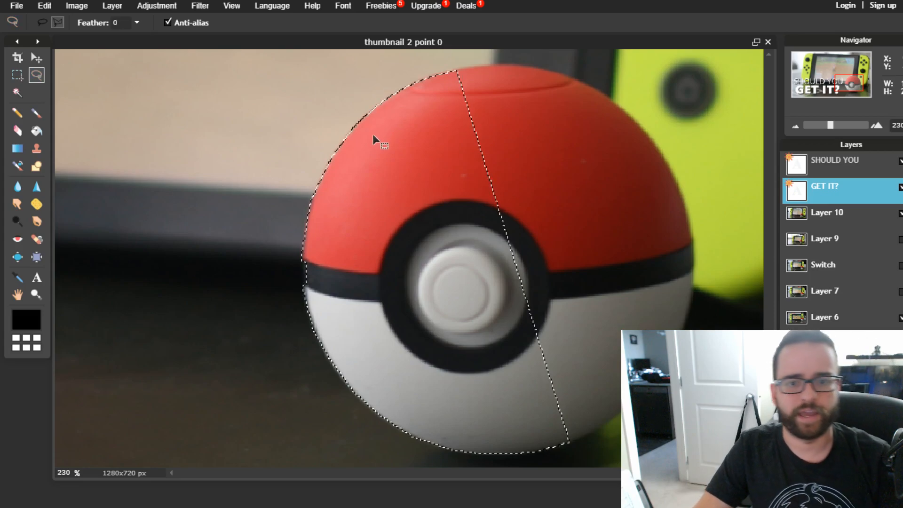
- Copy the selected ball area from the Layer 10 photo and paste it as a new layer
{"action": "left_click", "coordinate": [834, 215]}
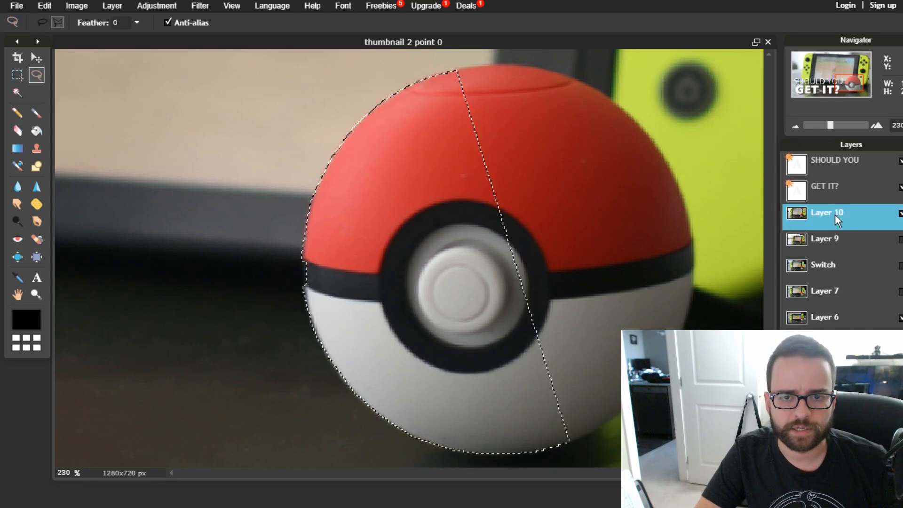
{"action": "key", "text": "ctrl+c"}
{"action": "key", "text": "ctrl+v"}
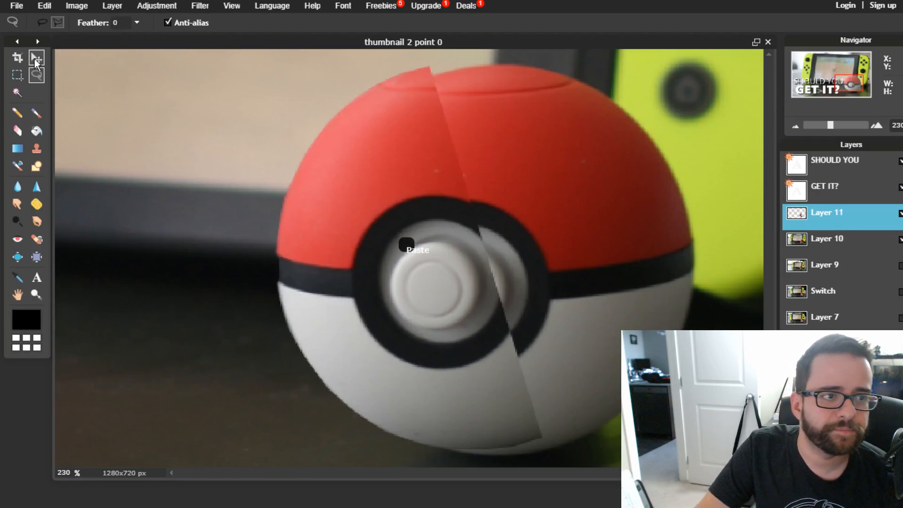
- Align the pasted ball piece exactly over the original ball in the photo
{"action": "left_click", "coordinate": [36, 58]}
{"action": "left_click_drag", "start_coordinate": [280, 217], "coordinate": [350, 219]}
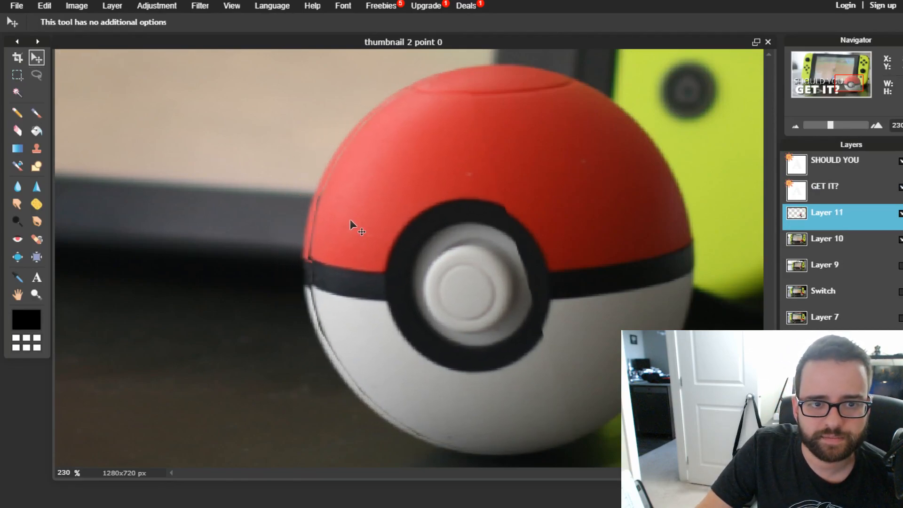
{"action": "key", "text": "Left"}
{"action": "key", "text": "Left"}
{"action": "key", "text": "Left"}
{"action": "key", "text": "Down"}
{"action": "key", "text": "Down"}
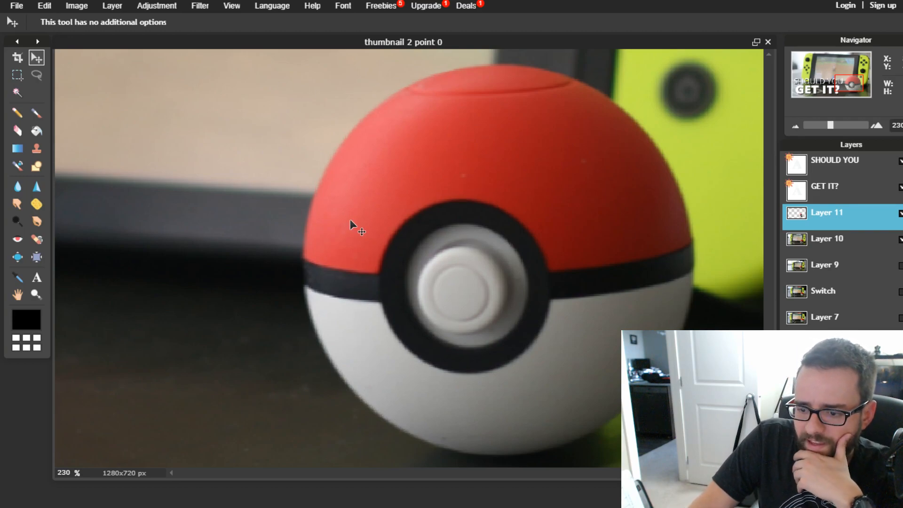
- Set the SHOULD YOU text size to 144 and move the line up slightly to clear GET IT?
{"action": "scroll", "coordinate": [359, 199], "scroll_direction": "down", "scroll_amount": 10}
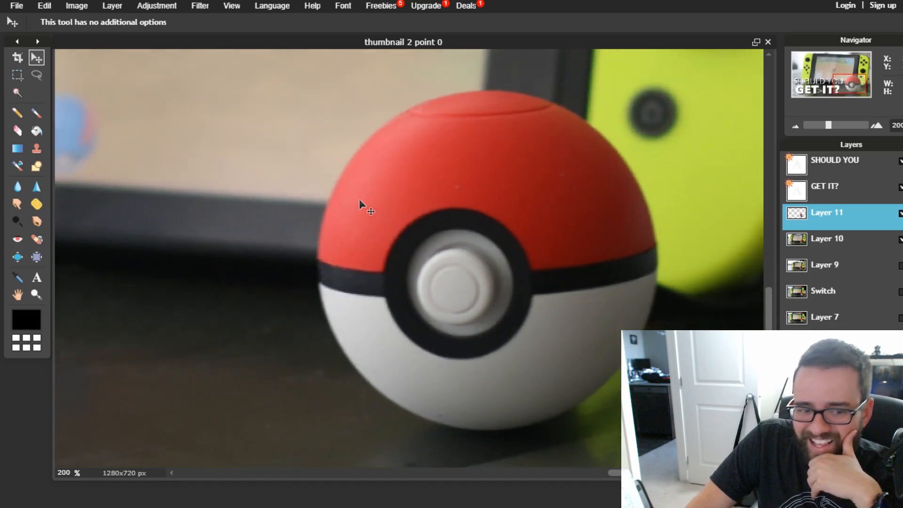
{"action": "scroll", "coordinate": [439, 240], "scroll_direction": "down", "scroll_amount": 1}
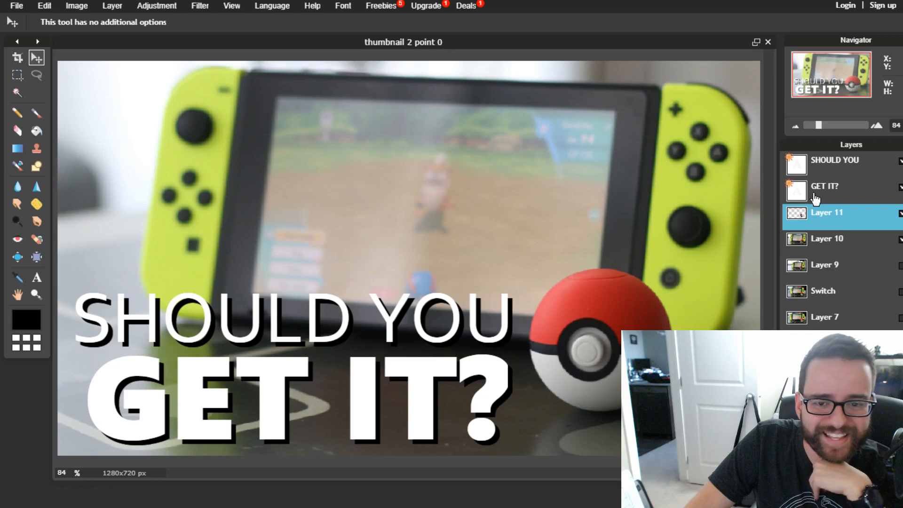
{"action": "left_click", "coordinate": [37, 276]}
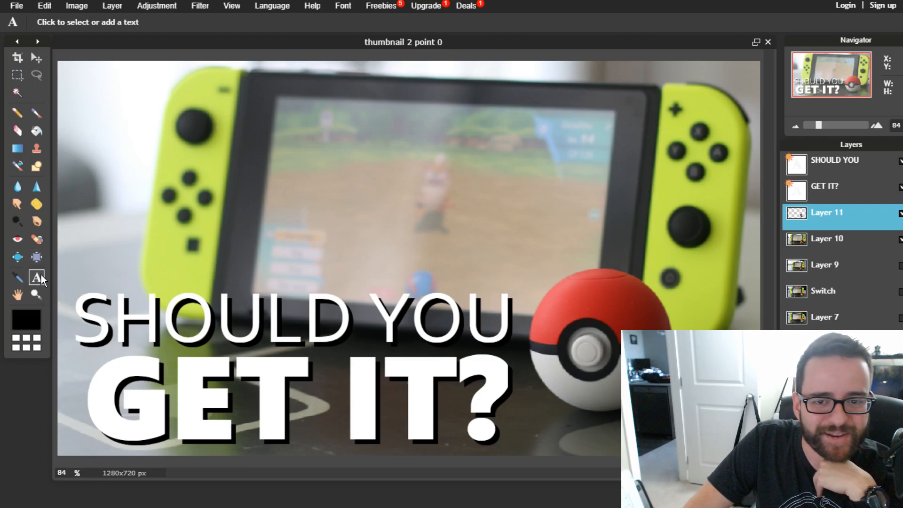
{"action": "left_click", "coordinate": [850, 164]}
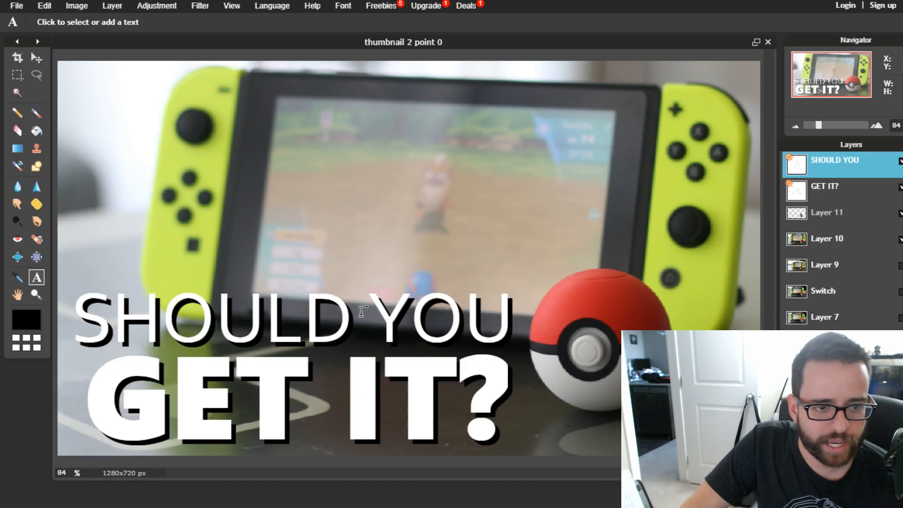
{"action": "left_click", "coordinate": [385, 312]}
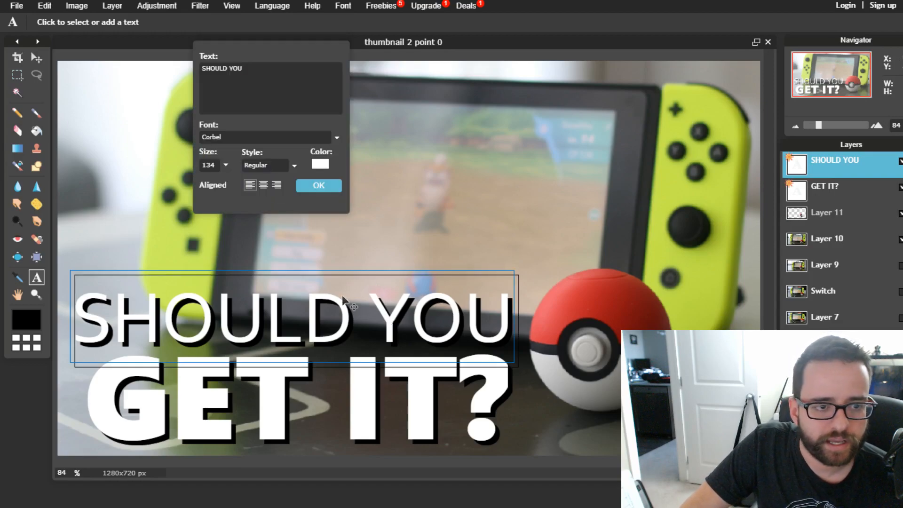
{"action": "left_click", "coordinate": [225, 165]}
{"action": "left_click_drag", "start_coordinate": [173, 187], "coordinate": [172, 183]}
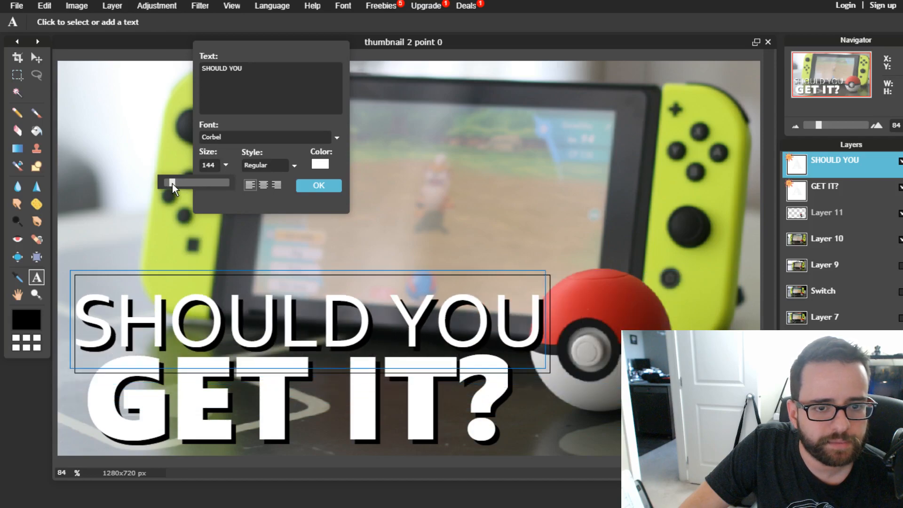
{"action": "left_click", "coordinate": [318, 186]}
{"action": "key", "text": "v"}
{"action": "left_click_drag", "start_coordinate": [375, 306], "coordinate": [376, 300]}
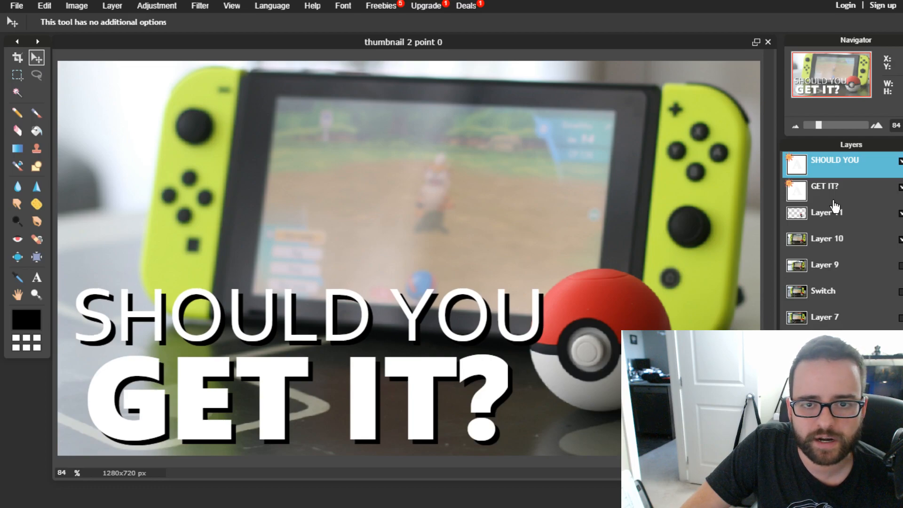
- Place the SHOULD YOU layer between Layer 11 and Layer 10 so its last letter tucks behind the ball
{"action": "left_click_drag", "start_coordinate": [842, 165], "coordinate": [842, 236]}
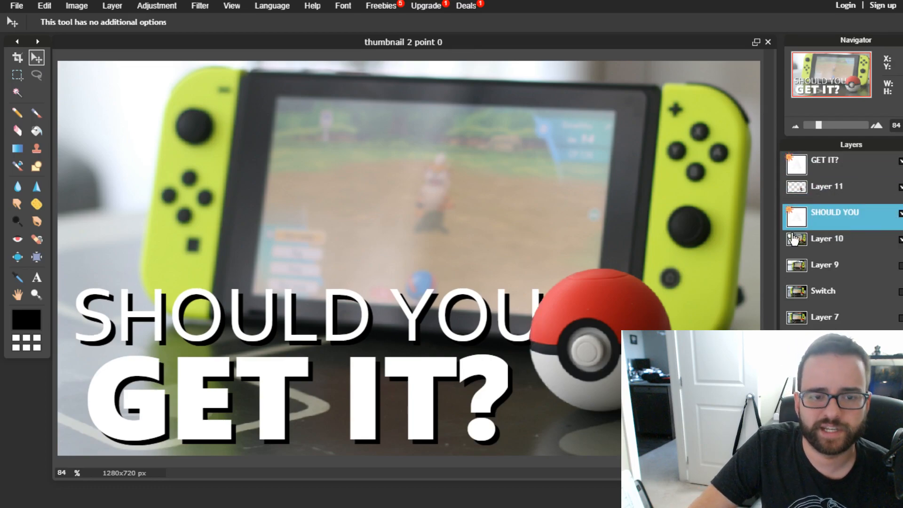
{"action": "scroll", "coordinate": [603, 268], "scroll_direction": "down", "scroll_amount": 3}
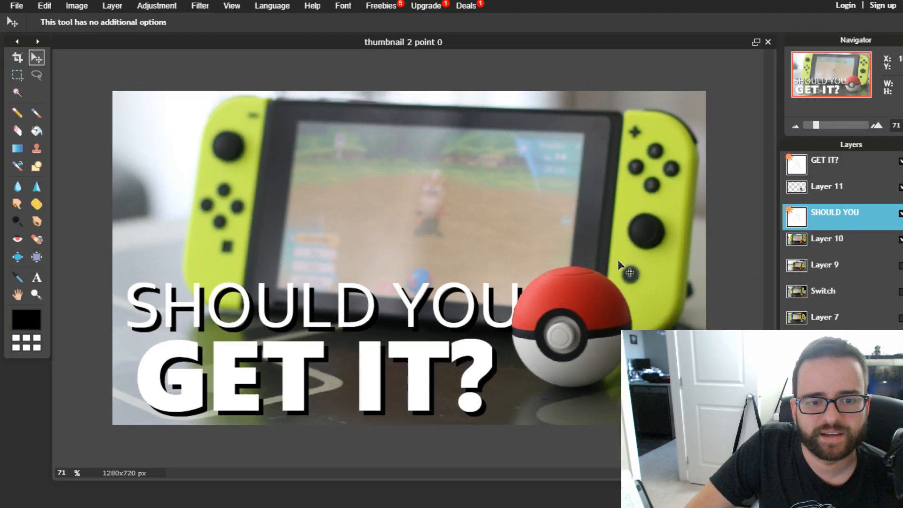
{"action": "scroll", "coordinate": [604, 268], "scroll_direction": "up", "scroll_amount": 3}
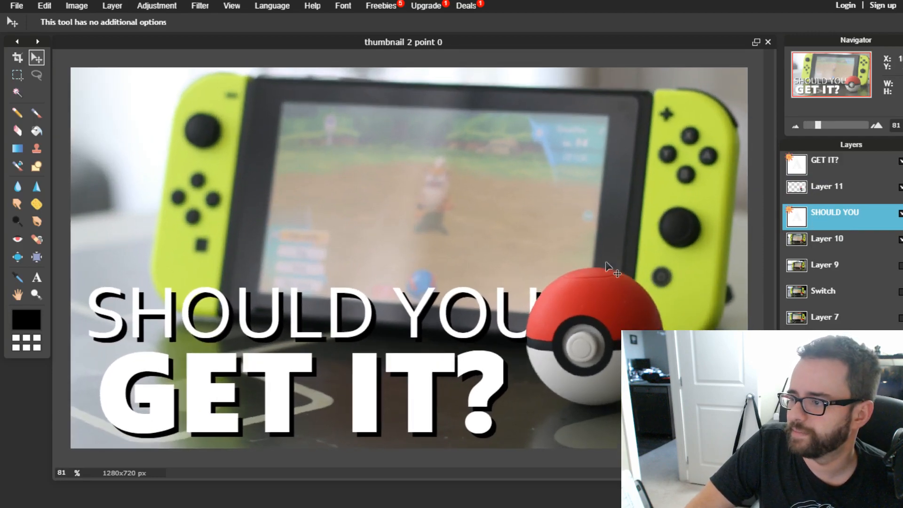
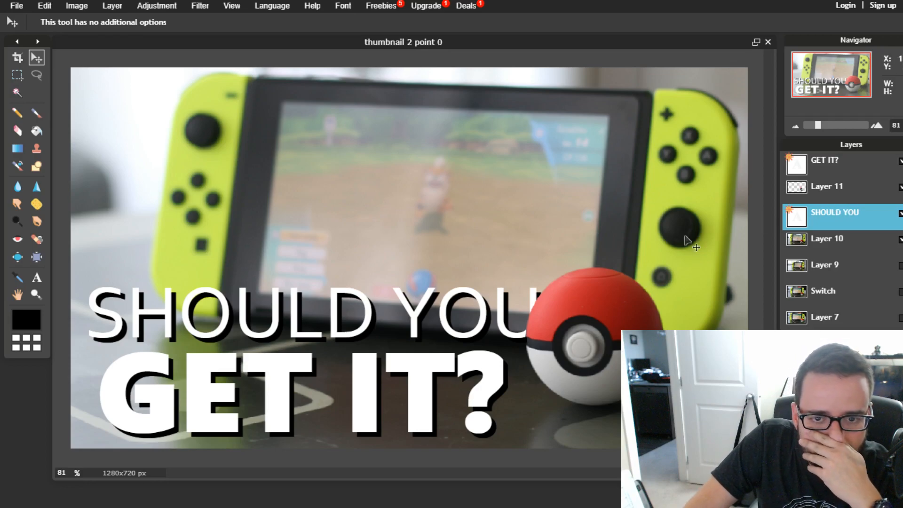
- Move the GET IT? layer beneath Layer 11 and shift the text right so the question mark tucks slightly behind the ball
{"action": "left_click", "coordinate": [836, 169]}
{"action": "left_click_drag", "start_coordinate": [270, 400], "coordinate": [298, 397]}
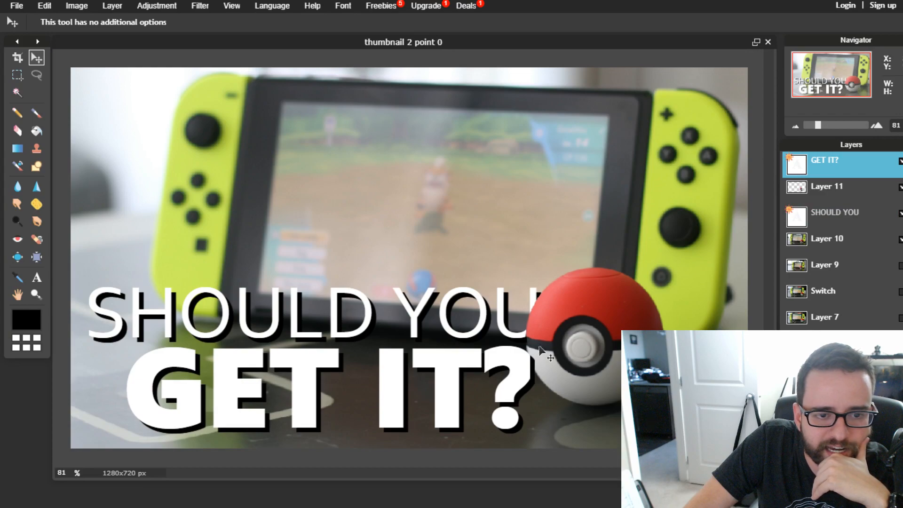
{"action": "left_click_drag", "start_coordinate": [840, 175], "coordinate": [840, 201]}
{"action": "left_click_drag", "start_coordinate": [389, 399], "coordinate": [409, 402]}
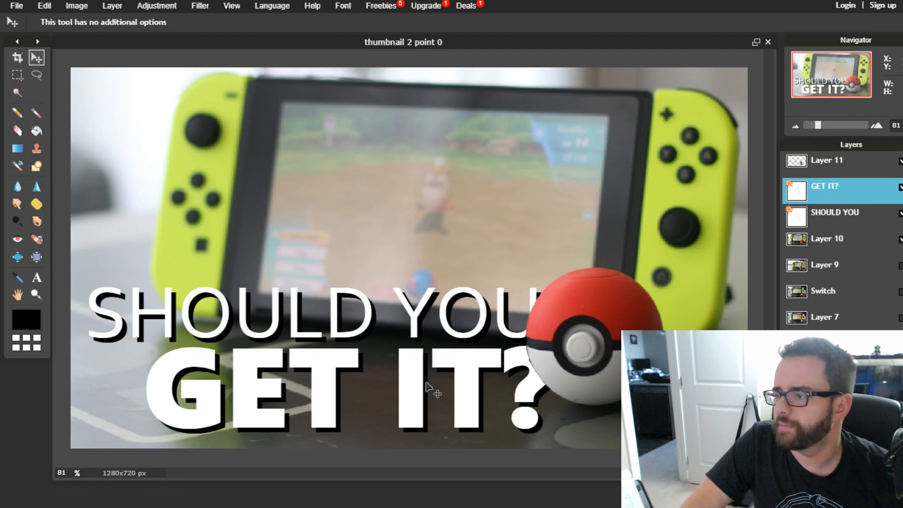
{"action": "left_click_drag", "start_coordinate": [426, 390], "coordinate": [400, 393]}
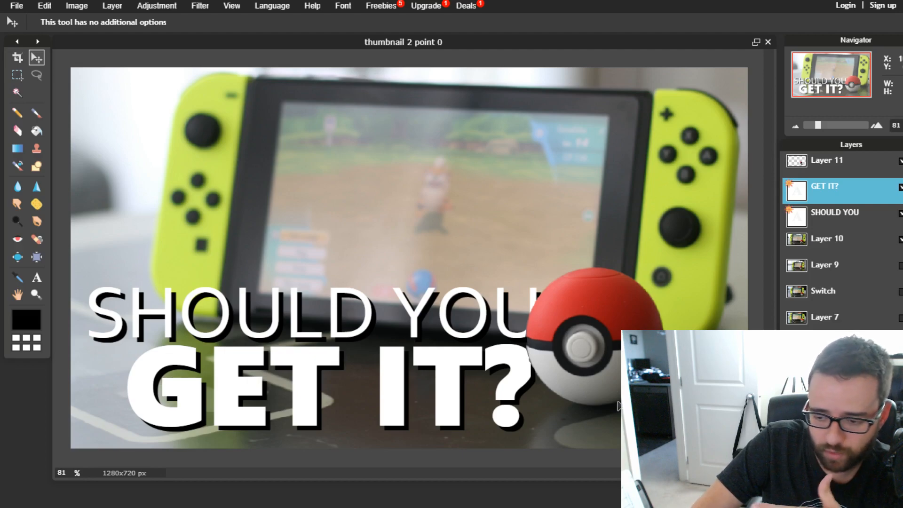
{"action": "left_click_drag", "start_coordinate": [380, 384], "coordinate": [385, 385]}
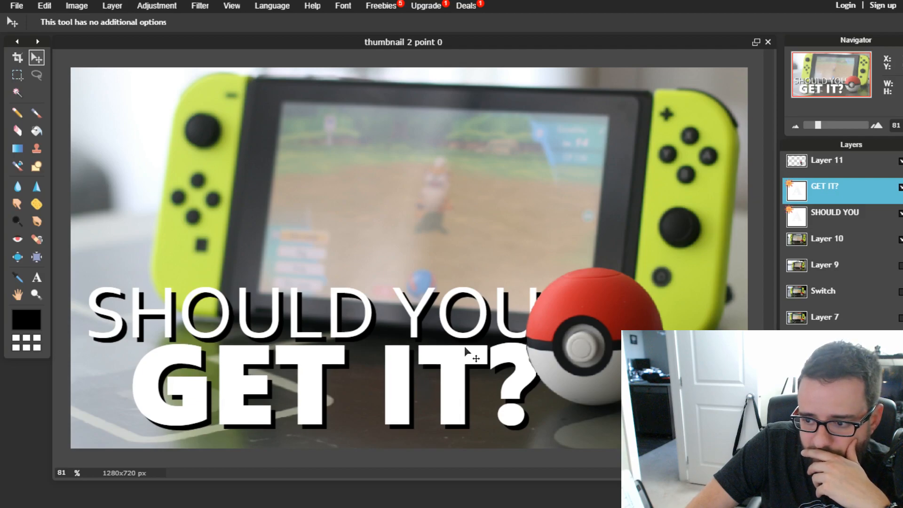
- Examine how the two title lines overlap with the ball at several zoom levels and with the whole thumbnail in view
{"action": "scroll", "coordinate": [471, 347], "scroll_direction": "up", "scroll_amount": 4}
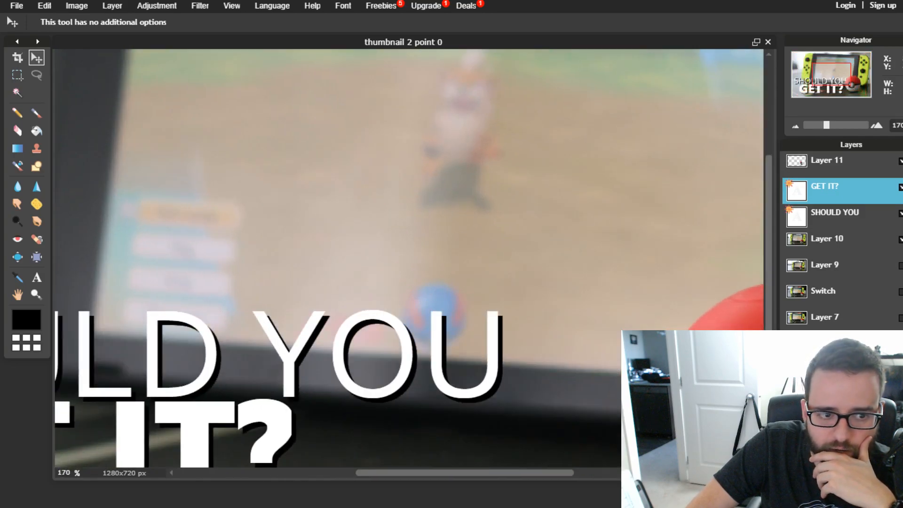
{"action": "scroll", "coordinate": [618, 372], "scroll_direction": "down", "scroll_amount": 4}
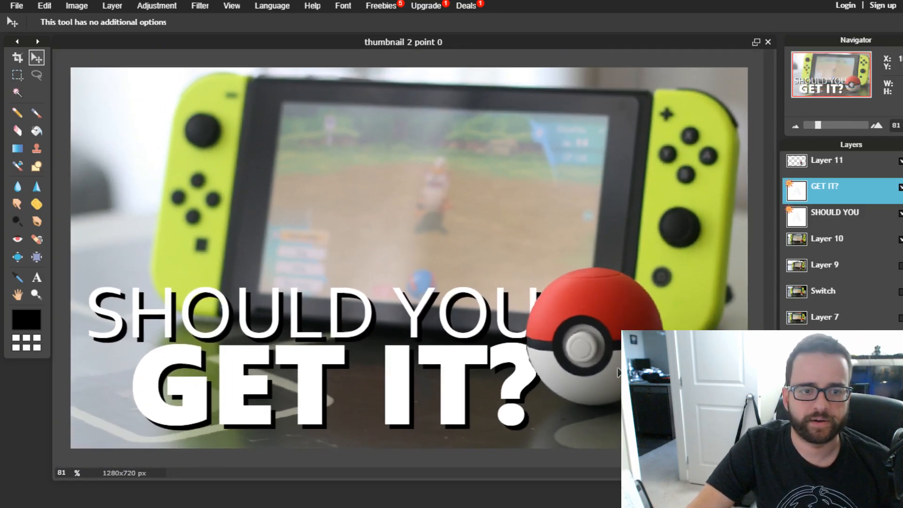
{"action": "scroll", "coordinate": [619, 372], "scroll_direction": "down", "scroll_amount": 1}
{"action": "left_click", "coordinate": [233, 5]}
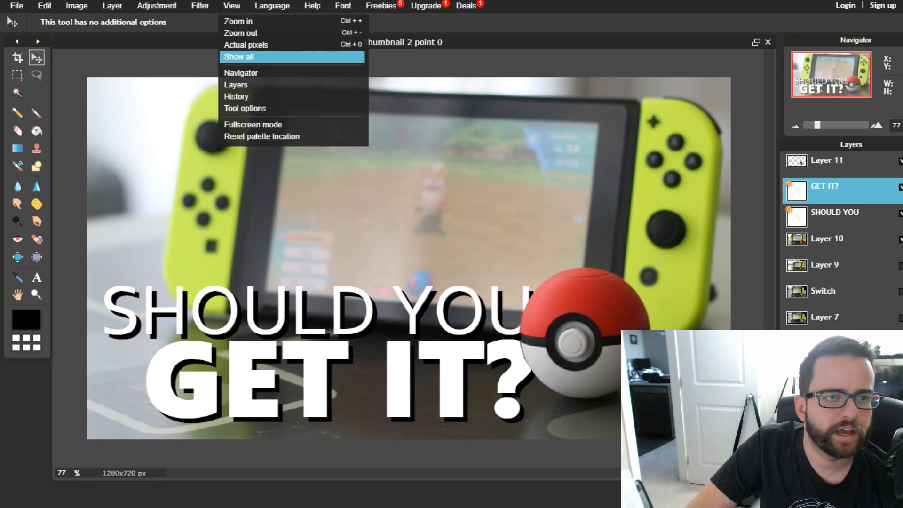
{"action": "left_click", "coordinate": [259, 58]}
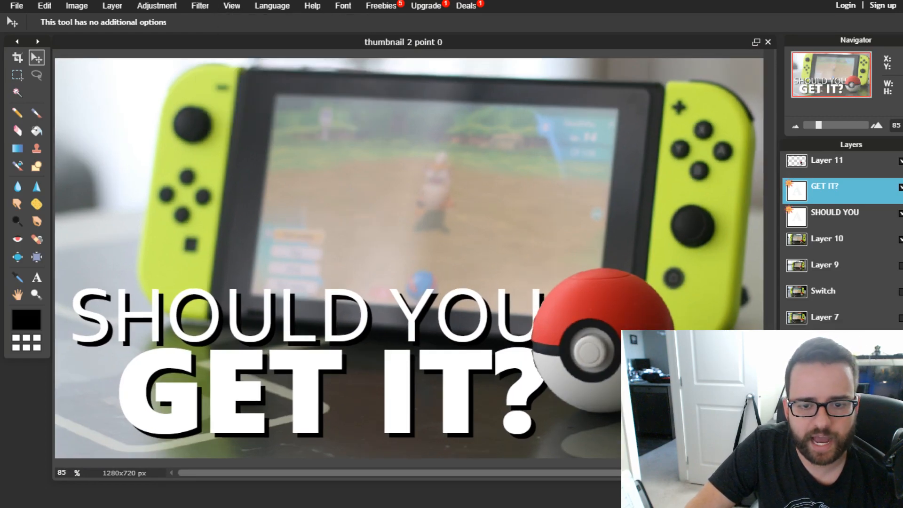
{"action": "scroll", "coordinate": [563, 262], "scroll_direction": "down", "scroll_amount": 3}
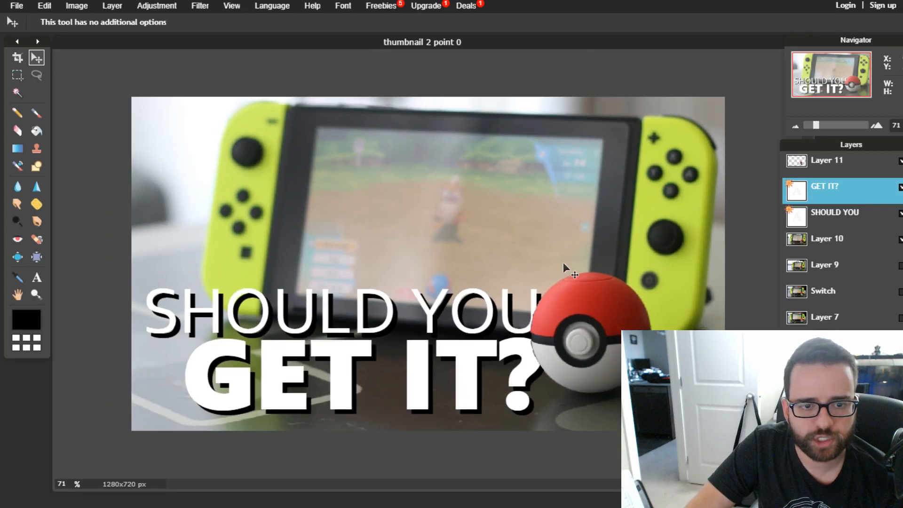
{"action": "scroll", "coordinate": [563, 262], "scroll_direction": "down", "scroll_amount": 1}
{"action": "scroll", "coordinate": [563, 262], "scroll_direction": "up", "scroll_amount": 5}
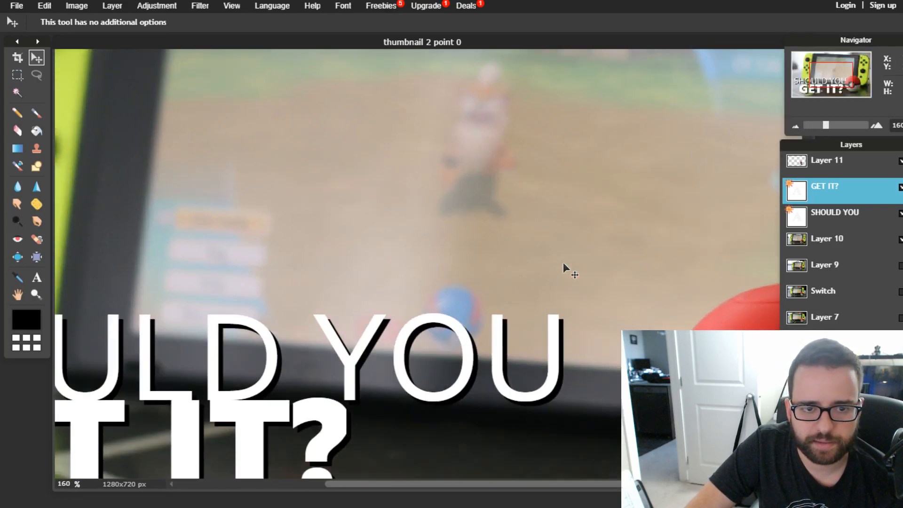
- Inspect the ball cutout's left edge in extreme close-up and in relation to the two title lines
{"action": "scroll", "coordinate": [563, 261], "scroll_direction": "down", "scroll_amount": 4}
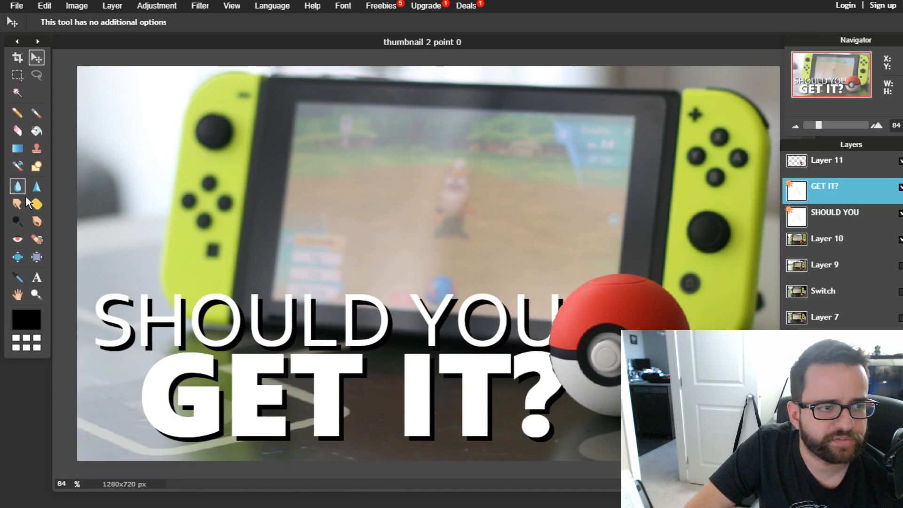
{"action": "left_click", "coordinate": [36, 294]}
{"action": "left_click_drag", "start_coordinate": [513, 331], "coordinate": [626, 411]}
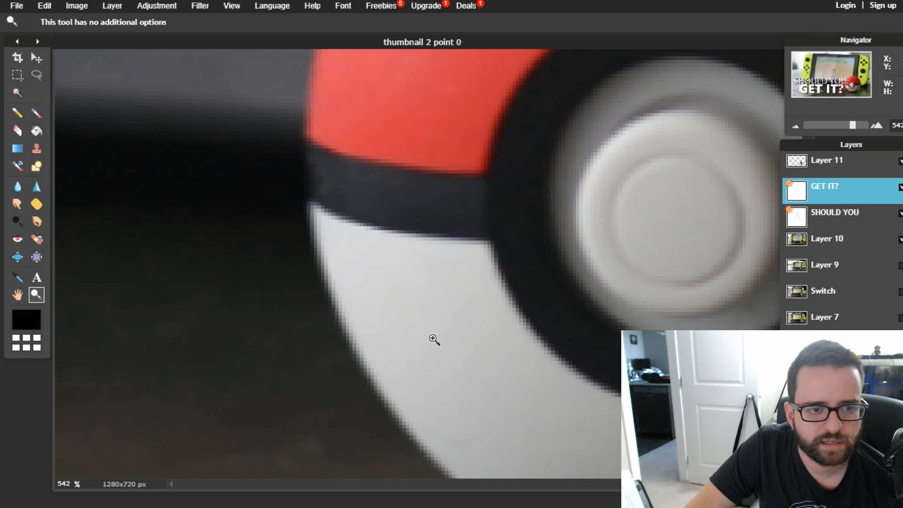
{"action": "scroll", "coordinate": [432, 289], "scroll_direction": "up", "scroll_amount": 2}
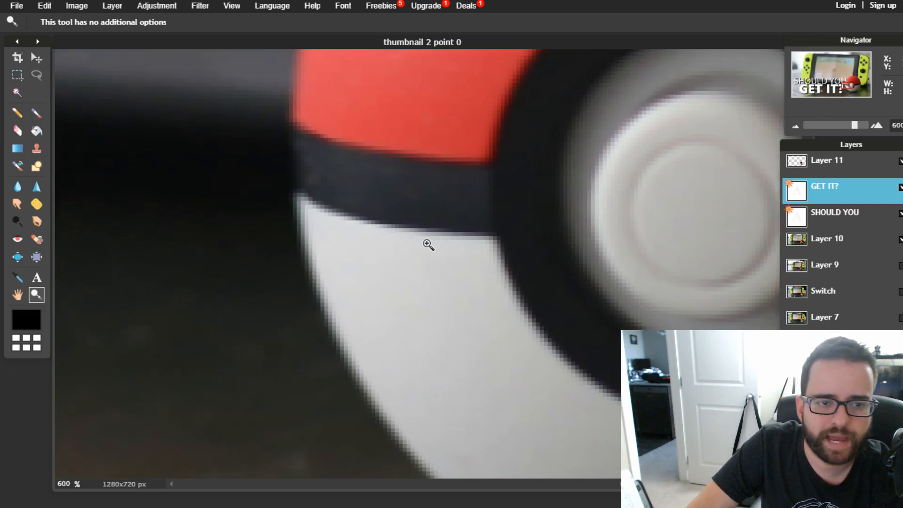
{"action": "scroll", "coordinate": [427, 246], "scroll_direction": "down", "scroll_amount": 5}
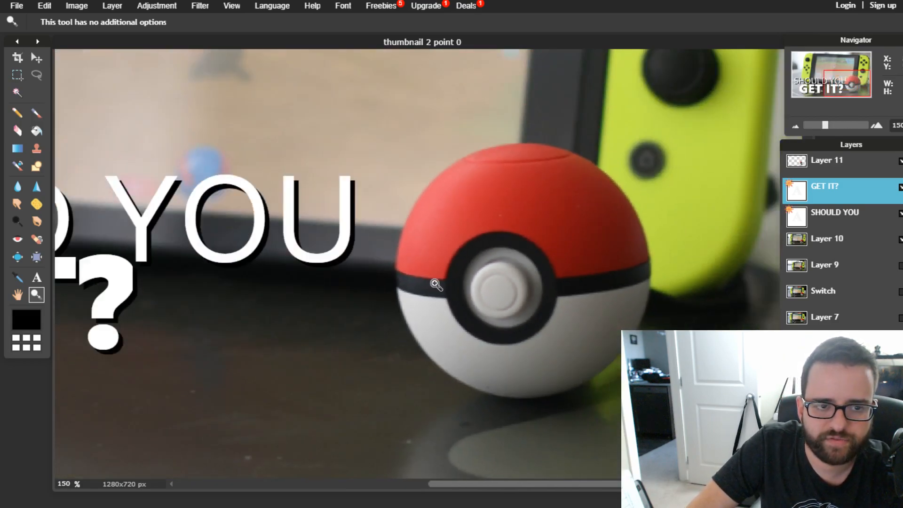
{"action": "scroll", "coordinate": [435, 284], "scroll_direction": "down", "scroll_amount": 2}
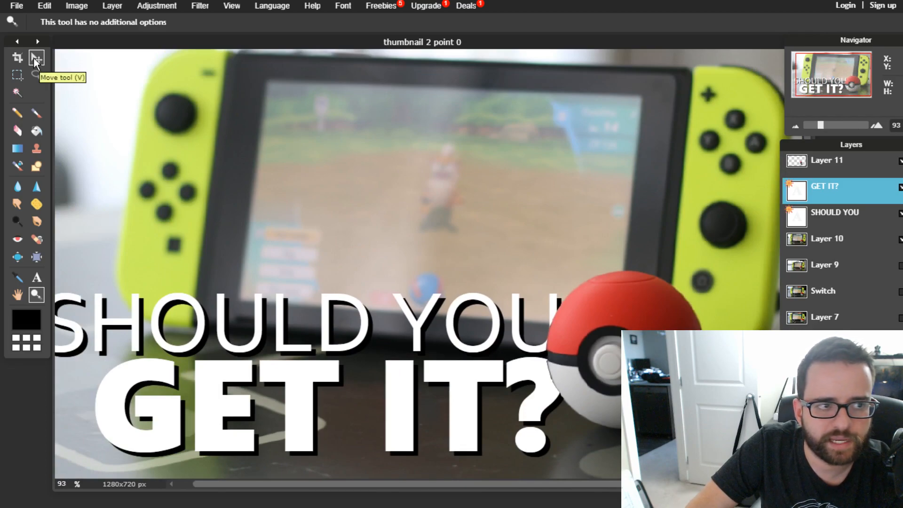
- Shift the GET IT? text far right and slightly down so the white G peeks out behind the ball's lower-left edge
{"action": "left_click", "coordinate": [36, 58]}
{"action": "left_click_drag", "start_coordinate": [513, 379], "coordinate": [777, 385]}
{"action": "scroll", "coordinate": [677, 275], "scroll_direction": "up", "scroll_amount": 3}
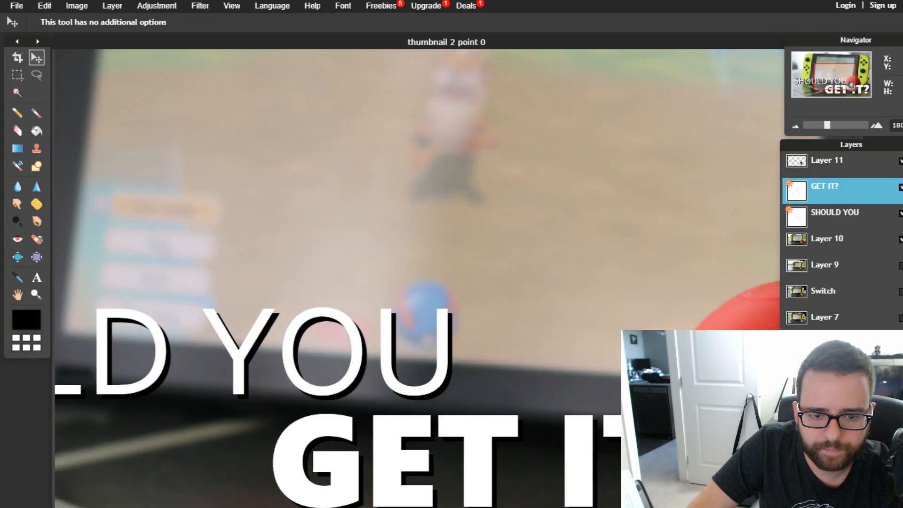
{"action": "scroll", "coordinate": [416, 278], "scroll_direction": "right", "scroll_amount": 4}
{"action": "scroll", "coordinate": [379, 339], "scroll_direction": "down", "scroll_amount": 3}
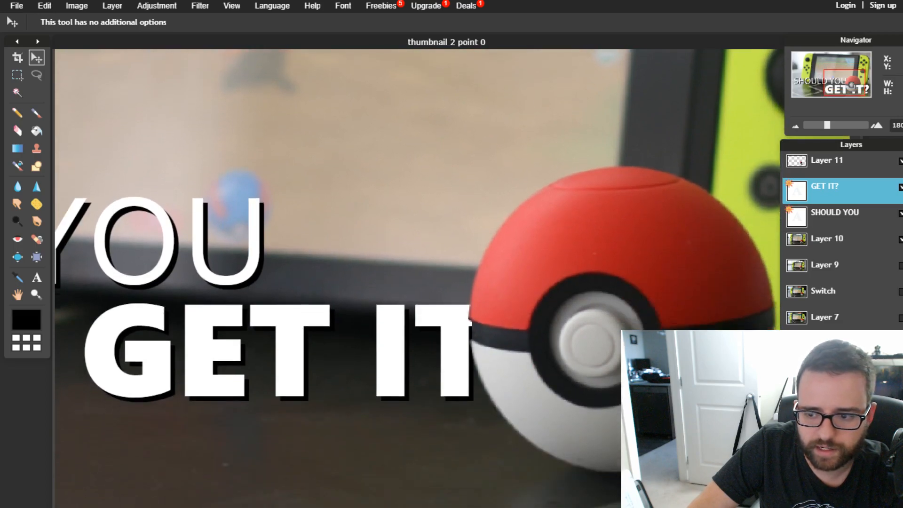
{"action": "left_click_drag", "start_coordinate": [348, 332], "coordinate": [736, 383]}
{"action": "scroll", "coordinate": [565, 393], "scroll_direction": "down", "scroll_amount": 2}
{"action": "scroll", "coordinate": [539, 395], "scroll_direction": "up", "scroll_amount": 4}
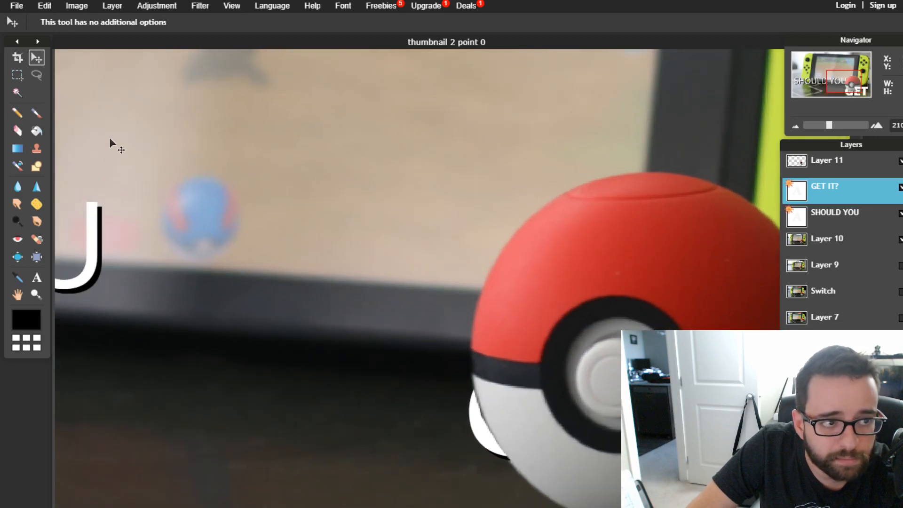
- Select Layer 11 for erasing and set the Eraser to the hard round brush of size 30
{"action": "left_click", "coordinate": [16, 132]}
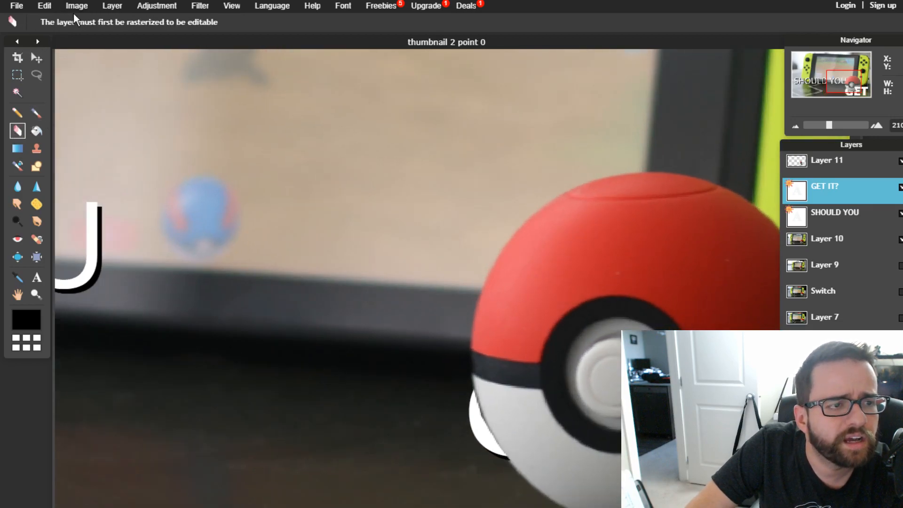
{"action": "left_click", "coordinate": [47, 5]}
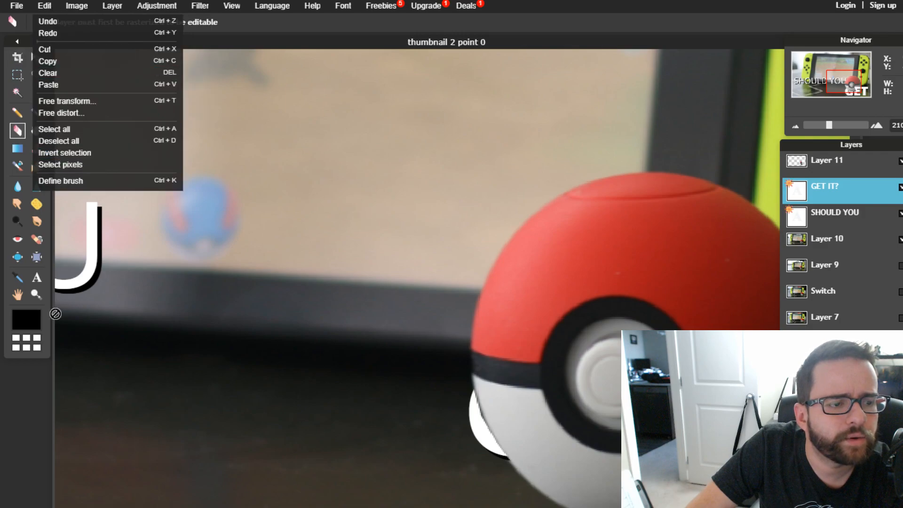
{"action": "left_click", "coordinate": [34, 391]}
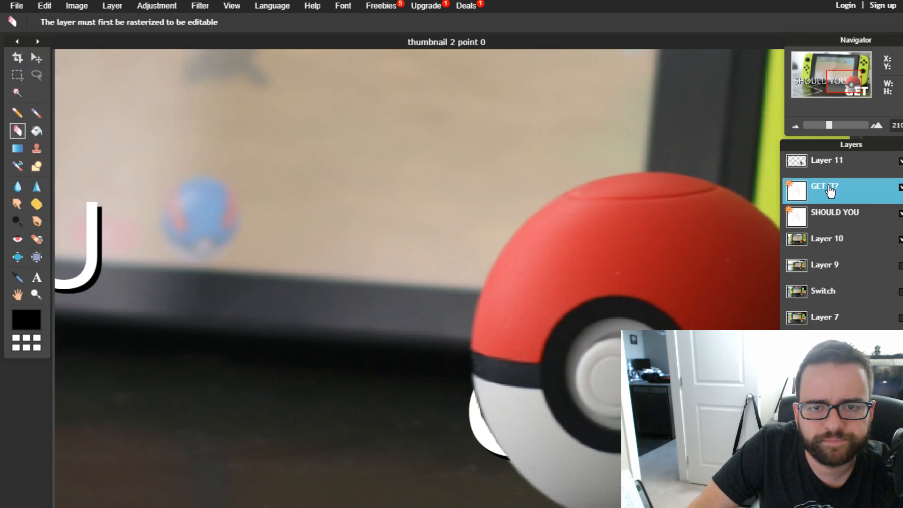
{"action": "left_click", "coordinate": [828, 165]}
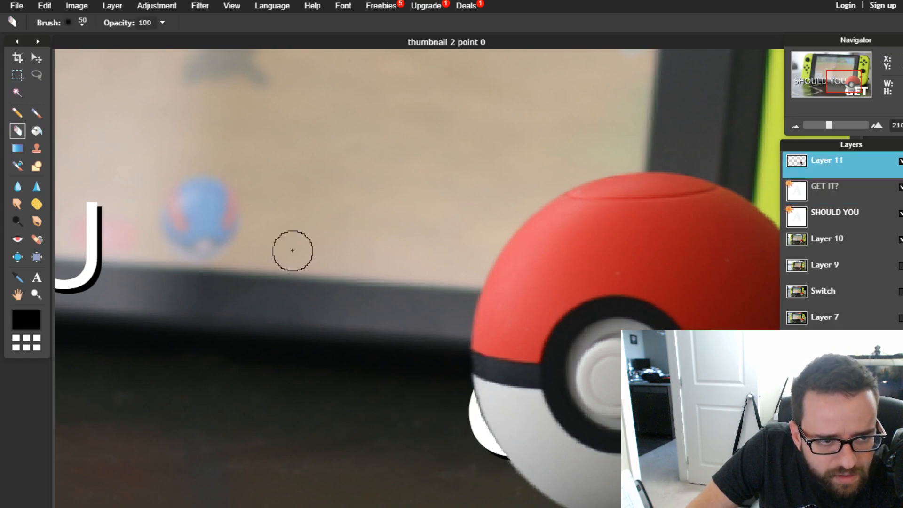
{"action": "left_click", "coordinate": [81, 24]}
{"action": "left_click", "coordinate": [187, 53]}
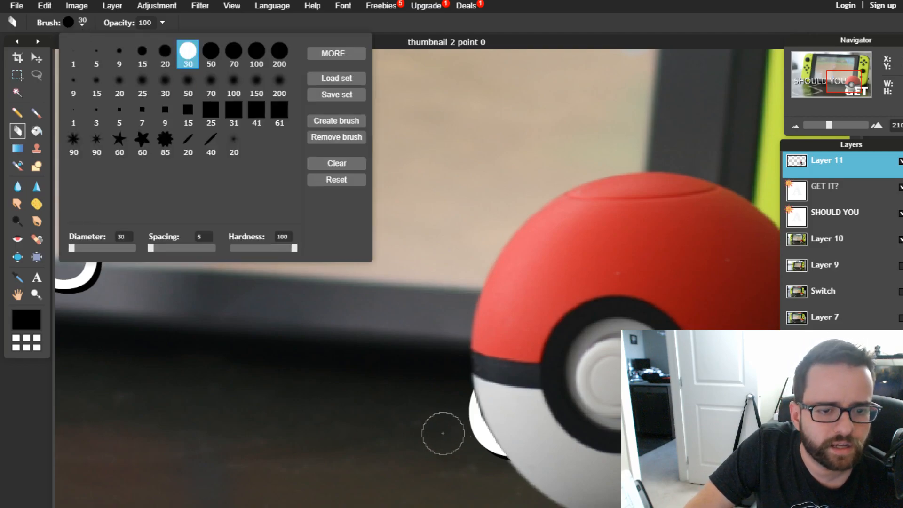
- Try to erase the rough cutout edge on the ball's lower left against the white G, undoing the strokes
{"action": "left_click", "coordinate": [462, 423]}
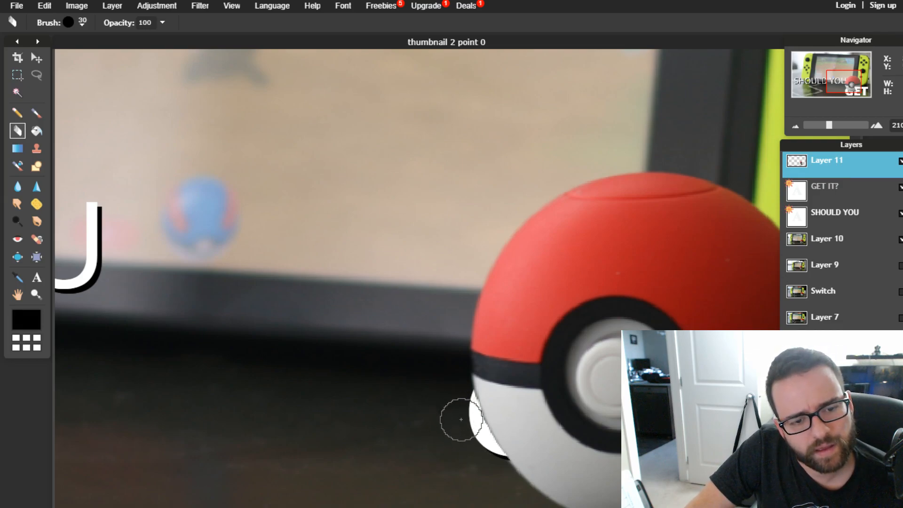
{"action": "key", "text": "ctrl+z"}
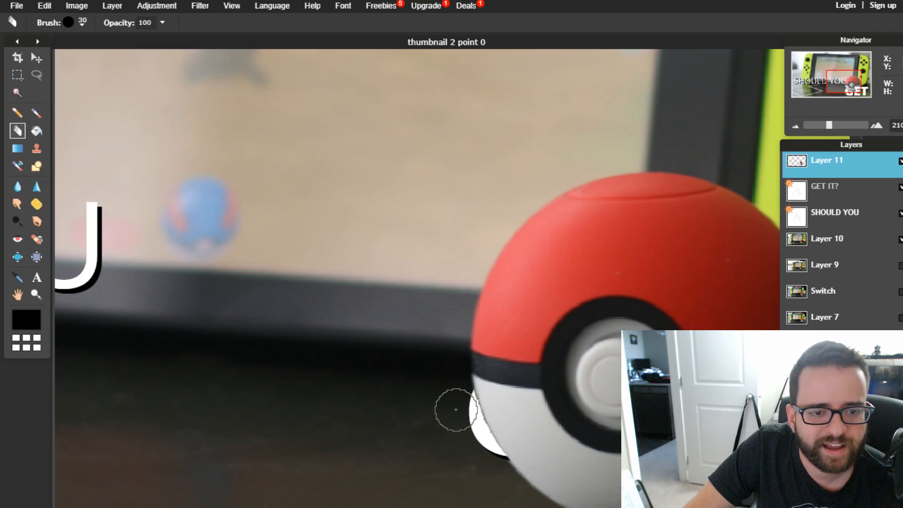
{"action": "key", "text": "ctrl+z"}
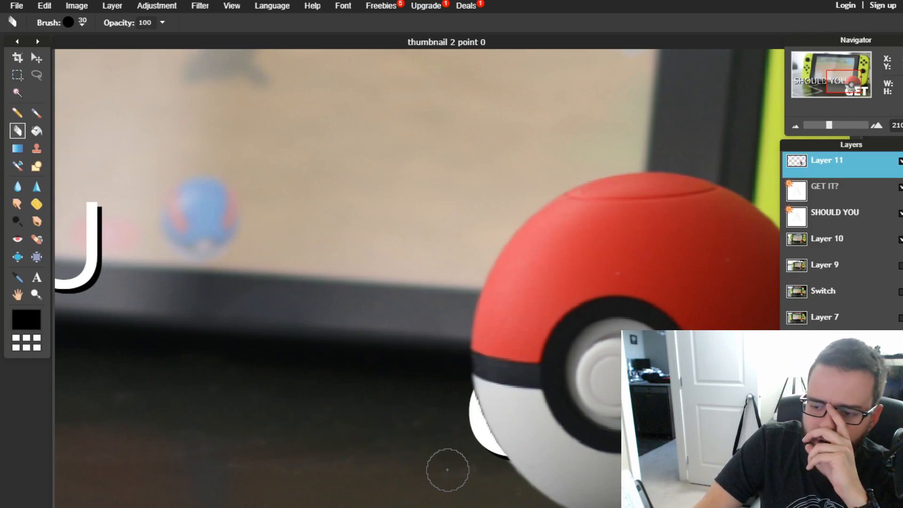
- Move the GET IT? text back beneath SHOULD YOU with its question mark behind the ball, undoing the mistaken move of Layer 11
{"action": "scroll", "coordinate": [469, 357], "scroll_direction": "down", "scroll_amount": 3}
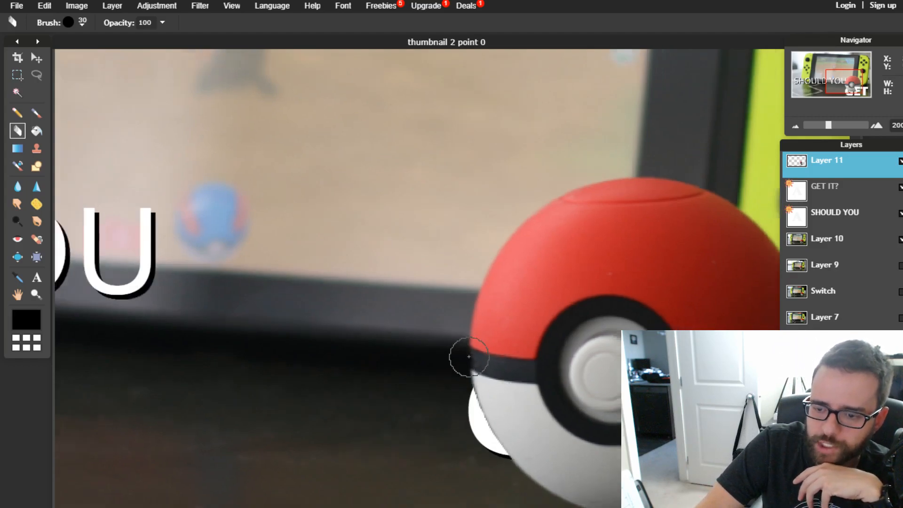
{"action": "scroll", "coordinate": [469, 357], "scroll_direction": "down", "scroll_amount": 1}
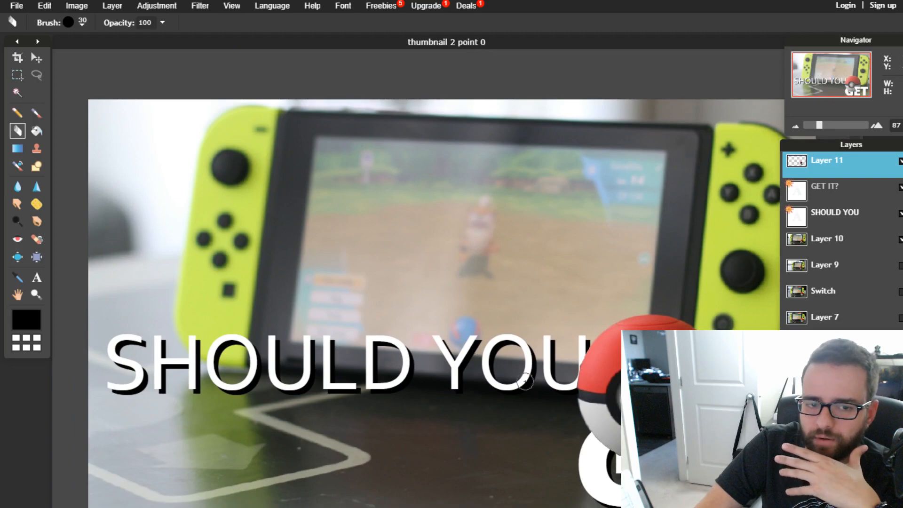
{"action": "scroll", "coordinate": [293, 224], "scroll_direction": "down", "scroll_amount": 2}
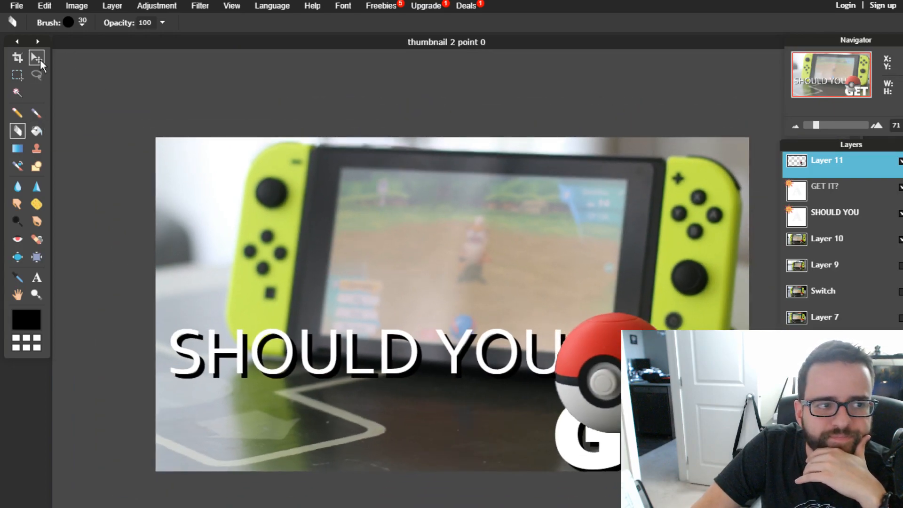
{"action": "left_click", "coordinate": [36, 57]}
{"action": "left_click_drag", "start_coordinate": [696, 452], "coordinate": [419, 437]}
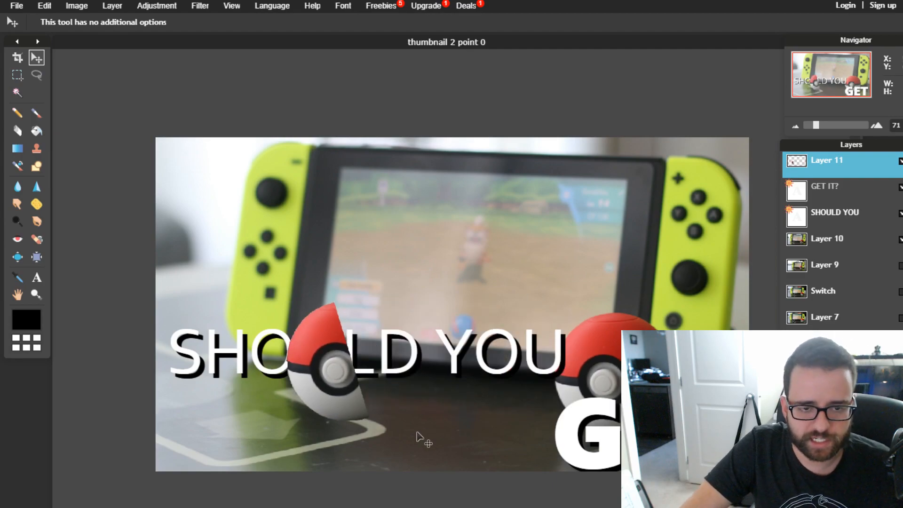
{"action": "key", "text": "ctrl+z"}
{"action": "left_click", "coordinate": [826, 188]}
{"action": "left_click_drag", "start_coordinate": [653, 468], "coordinate": [330, 454]}
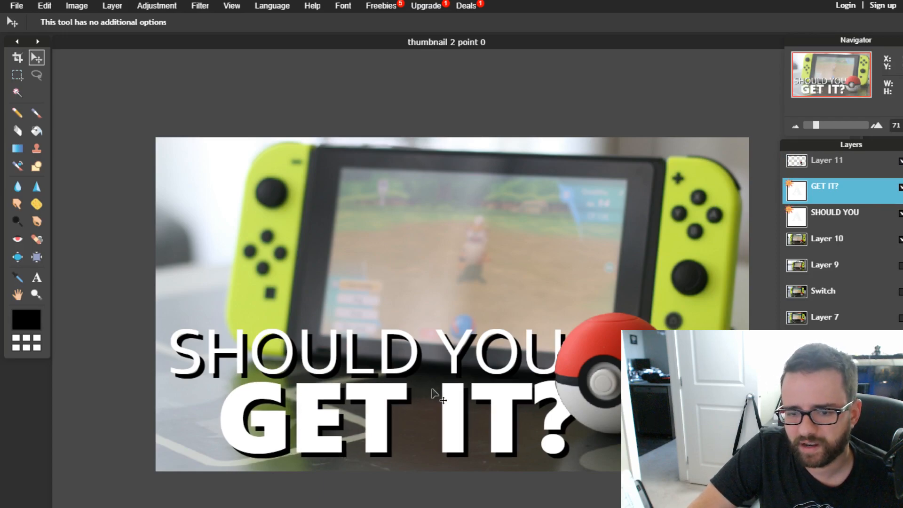
- Shift the GET IT? text right and slightly up to span the ball, and select Layer 11 for erasing
{"action": "scroll", "coordinate": [554, 371], "scroll_direction": "up", "scroll_amount": 5}
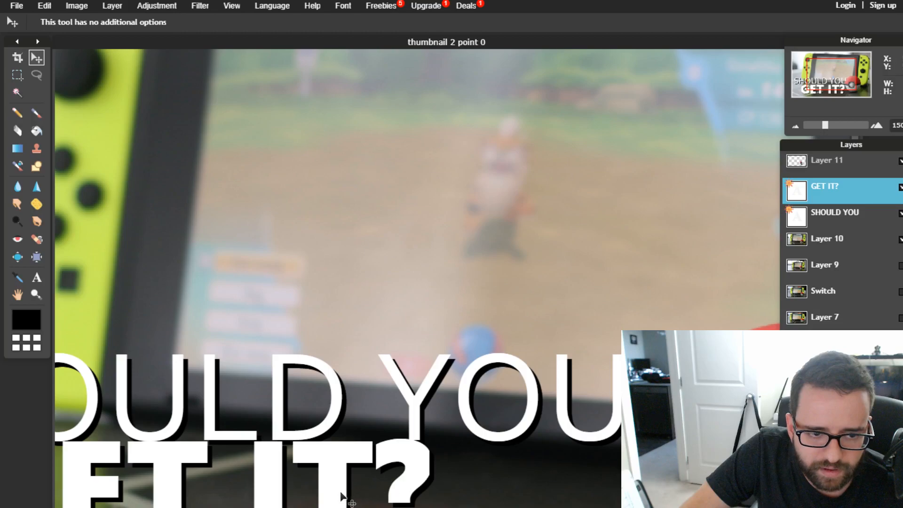
{"action": "left_click_drag", "start_coordinate": [342, 497], "coordinate": [635, 444]}
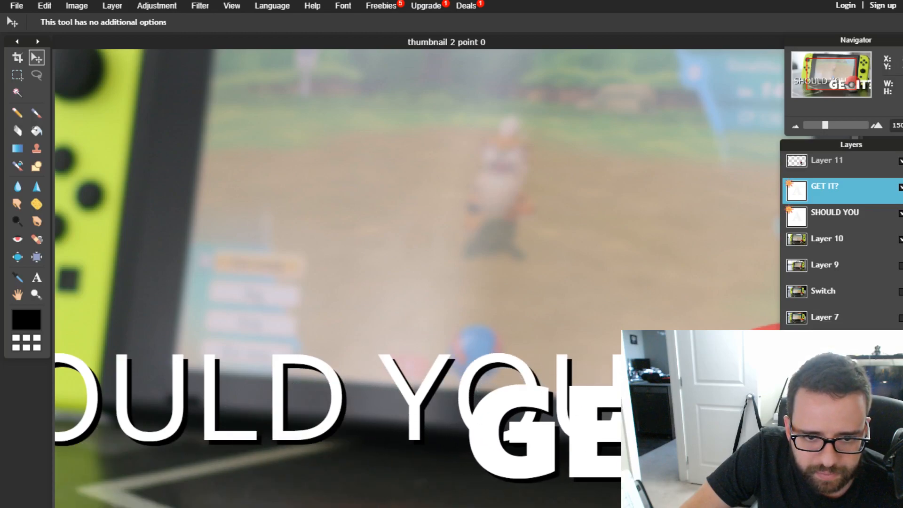
{"action": "left_click", "coordinate": [19, 129]}
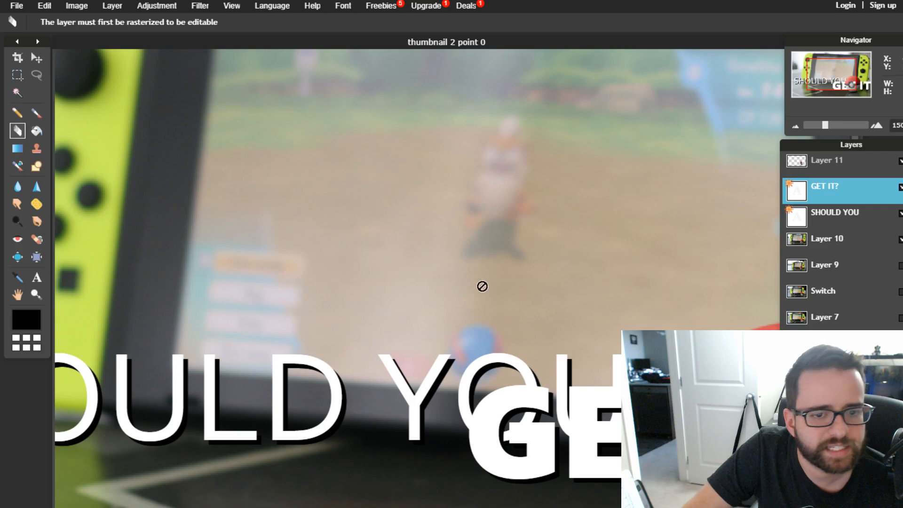
{"action": "left_click", "coordinate": [816, 165]}
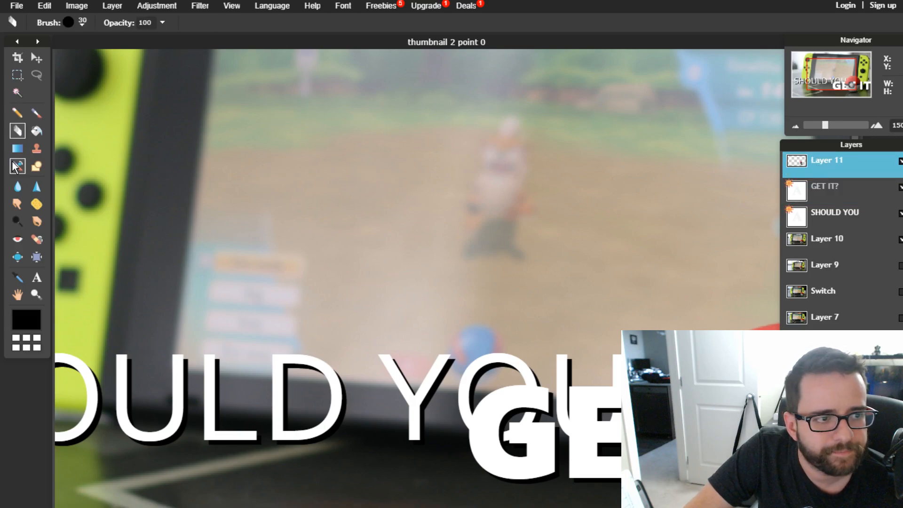
{"action": "scroll", "coordinate": [452, 277], "scroll_direction": "down", "scroll_amount": 3}
{"action": "scroll", "coordinate": [451, 278], "scroll_direction": "up", "scroll_amount": 12}
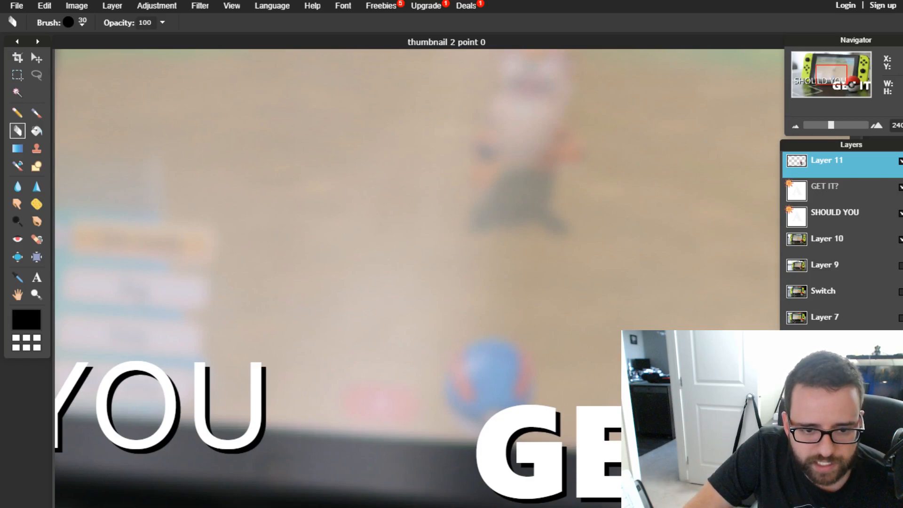
{"action": "scroll", "coordinate": [417, 277], "scroll_direction": "right", "scroll_amount": 5}
- Undo the mistaken move of the ball layer and the last moves of the GET IT? text
{"action": "left_click", "coordinate": [35, 59]}
{"action": "left_click_drag", "start_coordinate": [367, 395], "coordinate": [454, 429]}
{"action": "key", "text": "ctrl+z"}
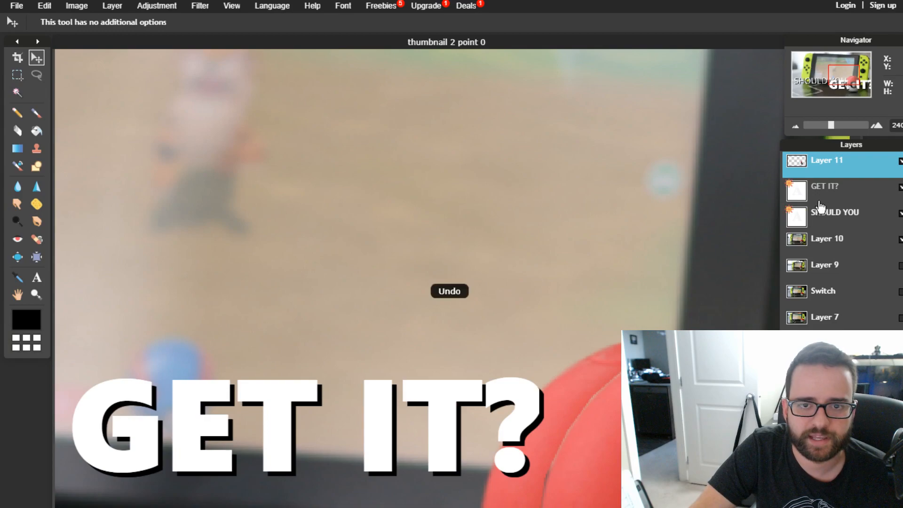
{"action": "left_click", "coordinate": [828, 191]}
{"action": "key", "text": "ctrl+z"}
{"action": "key", "text": "ctrl+z"}
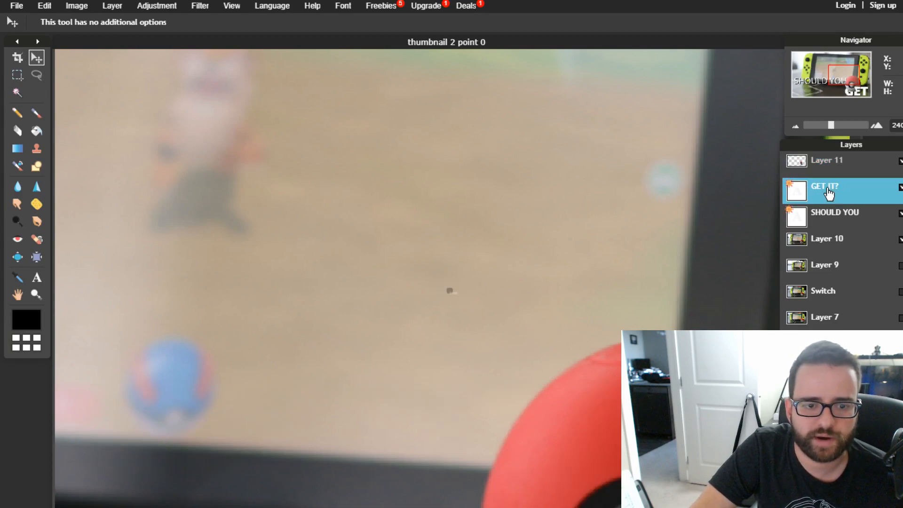
- Move the GET IT? text up so the white G peeks out behind the ball's red left edge
{"action": "scroll", "coordinate": [565, 324], "scroll_direction": "up", "scroll_amount": 3}
{"action": "scroll", "coordinate": [539, 336], "scroll_direction": "down", "scroll_amount": 7}
{"action": "scroll", "coordinate": [538, 336], "scroll_direction": "down", "scroll_amount": 4}
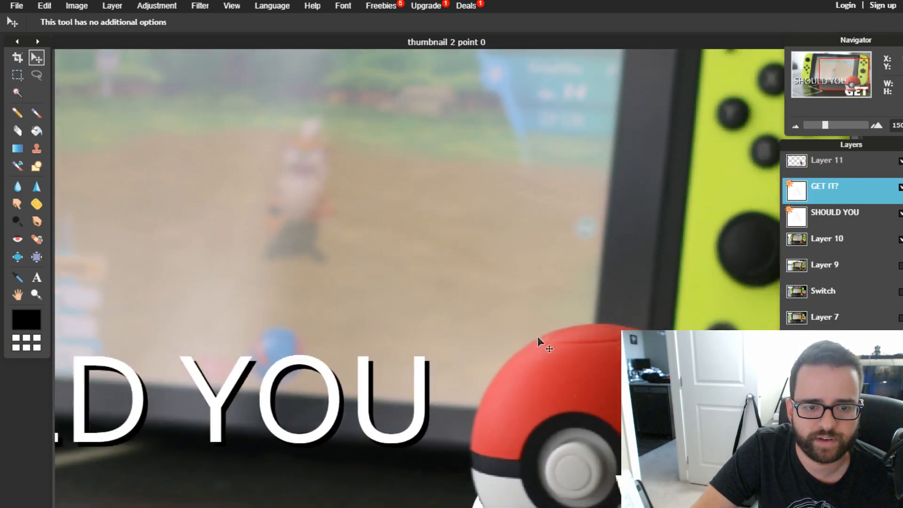
{"action": "scroll", "coordinate": [538, 336], "scroll_direction": "up", "scroll_amount": 1}
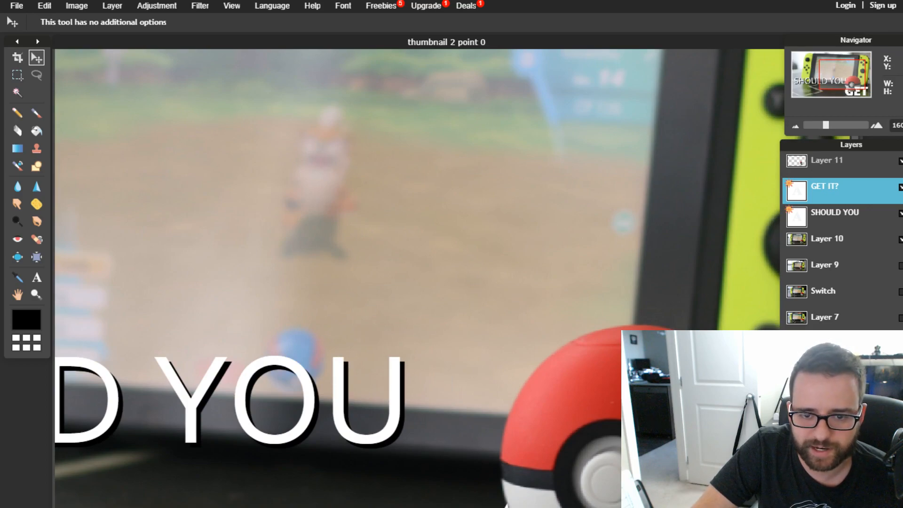
{"action": "scroll", "coordinate": [417, 278], "scroll_direction": "down", "scroll_amount": 3}
{"action": "left_click_drag", "start_coordinate": [799, 438], "coordinate": [807, 324]}
{"action": "scroll", "coordinate": [554, 255], "scroll_direction": "up", "scroll_amount": 4}
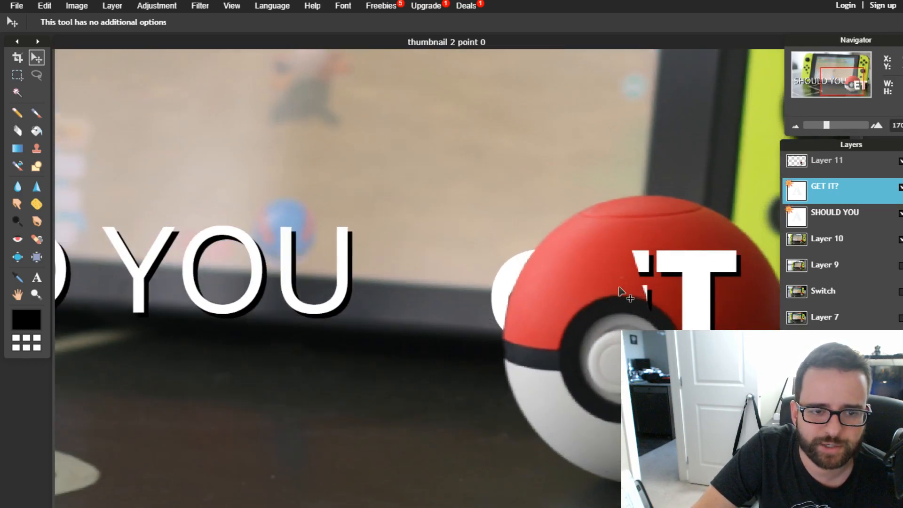
{"action": "left_click_drag", "start_coordinate": [575, 198], "coordinate": [563, 270]}
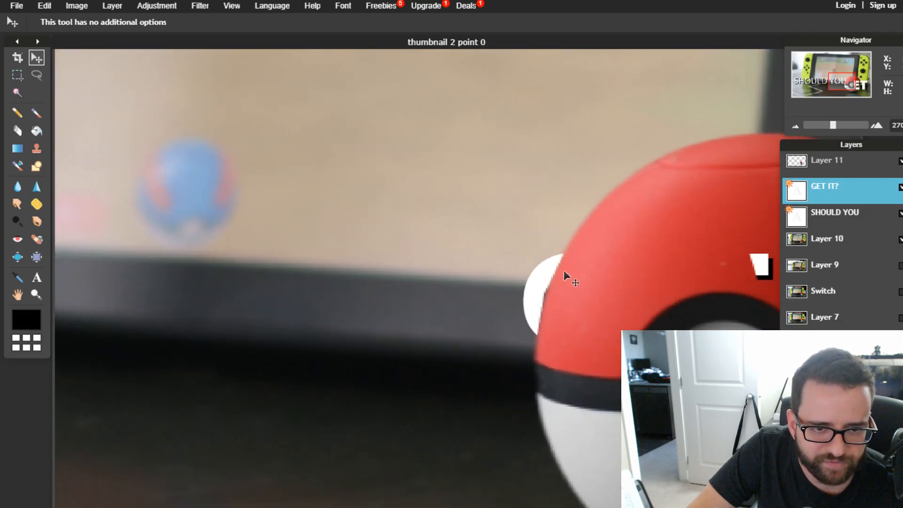
- Erase leftover fringe along the ball's red left edge on Layer 11, undoing the last change
{"action": "left_click", "coordinate": [830, 160]}
{"action": "left_click", "coordinate": [18, 131]}
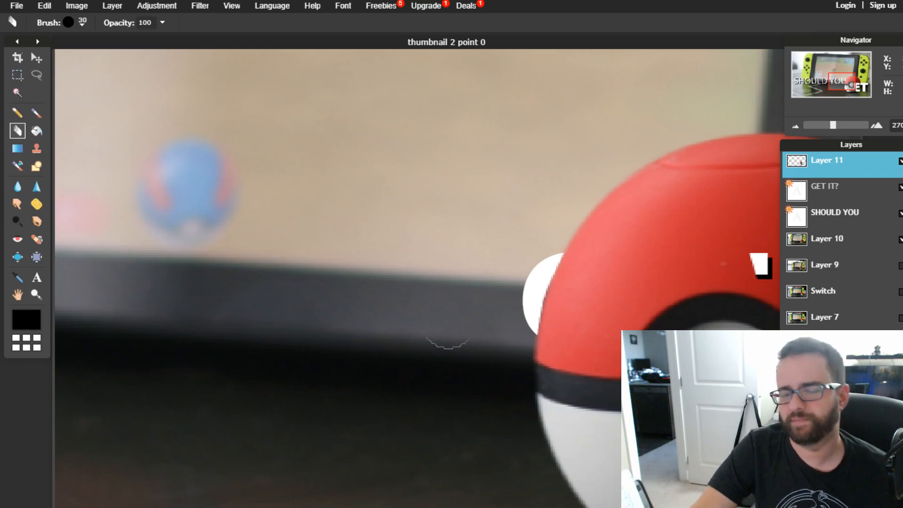
{"action": "scroll", "coordinate": [447, 327], "scroll_direction": "down", "scroll_amount": 3}
{"action": "scroll", "coordinate": [450, 325], "scroll_direction": "down", "scroll_amount": 3}
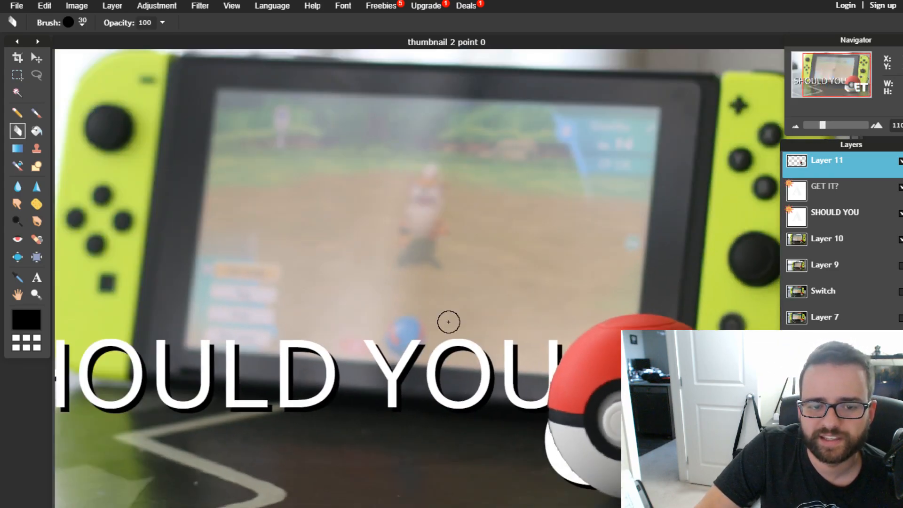
{"action": "scroll", "coordinate": [573, 355], "scroll_direction": "up", "scroll_amount": 4}
{"action": "scroll", "coordinate": [574, 356], "scroll_direction": "up", "scroll_amount": 3}
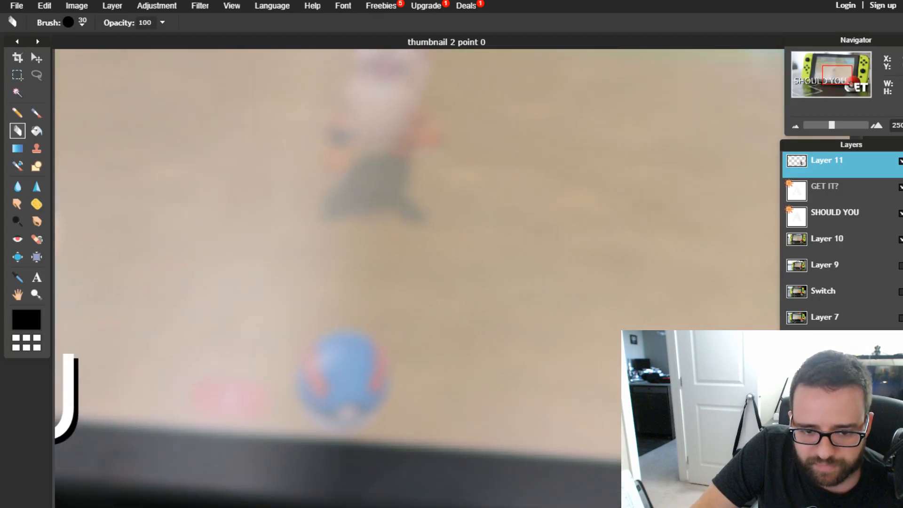
{"action": "key", "text": "ctrl+z"}
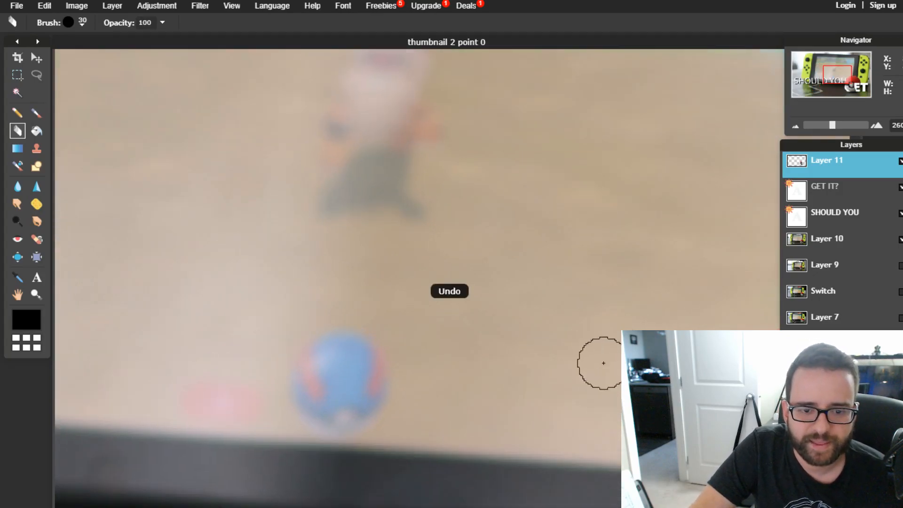
{"action": "scroll", "coordinate": [558, 375], "scroll_direction": "down", "scroll_amount": 4}
{"action": "scroll", "coordinate": [559, 377], "scroll_direction": "down", "scroll_amount": 4}
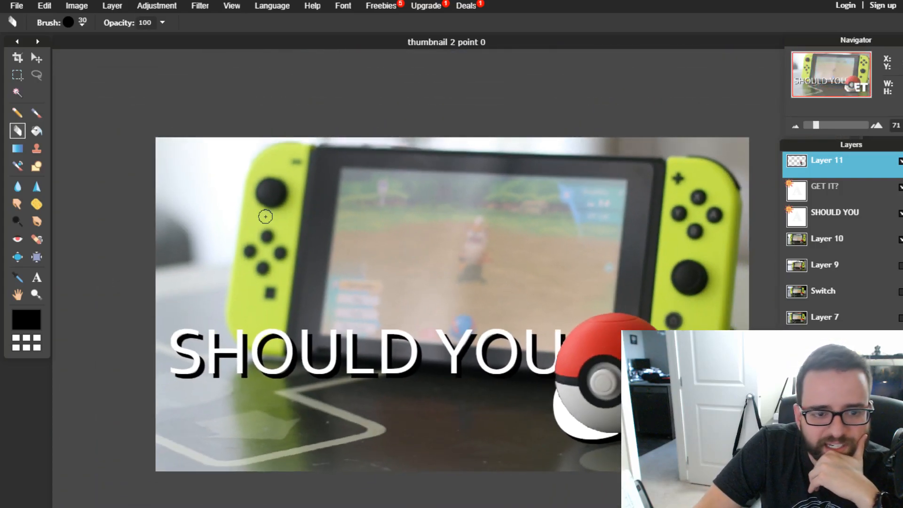
- Undo the mistaken move of the ball layer and shift the GET IT? text slightly right and down behind the ball
{"action": "left_click", "coordinate": [36, 58]}
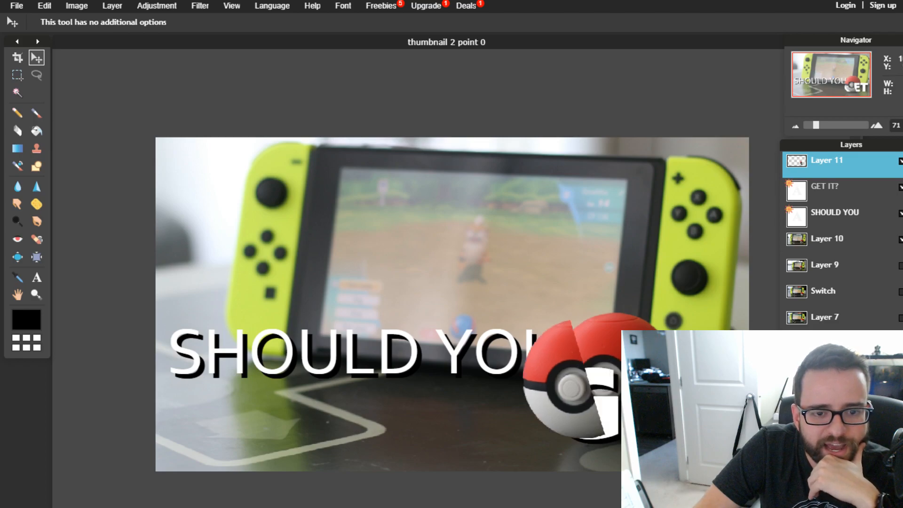
{"action": "left_click_drag", "start_coordinate": [618, 361], "coordinate": [503, 437]}
{"action": "key", "text": "ctrl+z"}
{"action": "left_click", "coordinate": [821, 192]}
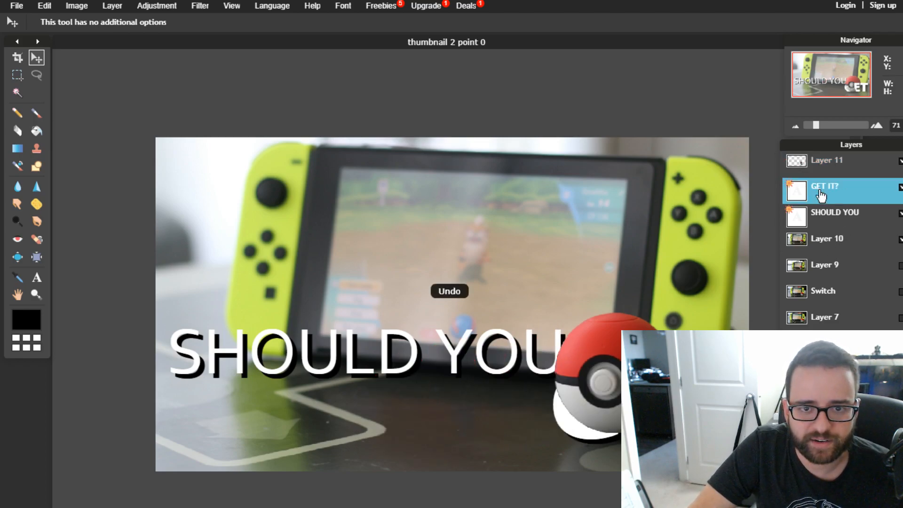
{"action": "mouse_move", "coordinate": [607, 409]}
{"action": "left_mouse_down"}
{"action": "mouse_move", "coordinate": [478, 428]}
{"action": "mouse_move", "coordinate": [293, 424]}
{"action": "mouse_move", "coordinate": [510, 402]}
{"action": "mouse_move", "coordinate": [619, 417]}
{"action": "left_mouse_up"}
- Touch up the ball's lower-left edge on Layer 11 with the Eraser where it overlaps the white G, undoing the last change
{"action": "scroll", "coordinate": [596, 381], "scroll_direction": "up", "scroll_amount": 1}
{"action": "scroll", "coordinate": [596, 381], "scroll_direction": "up", "scroll_amount": 3}
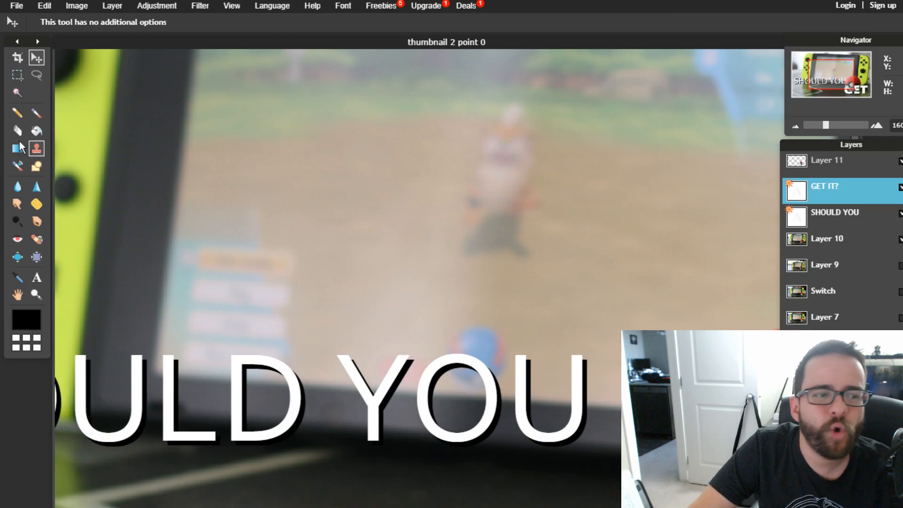
{"action": "left_click", "coordinate": [854, 168]}
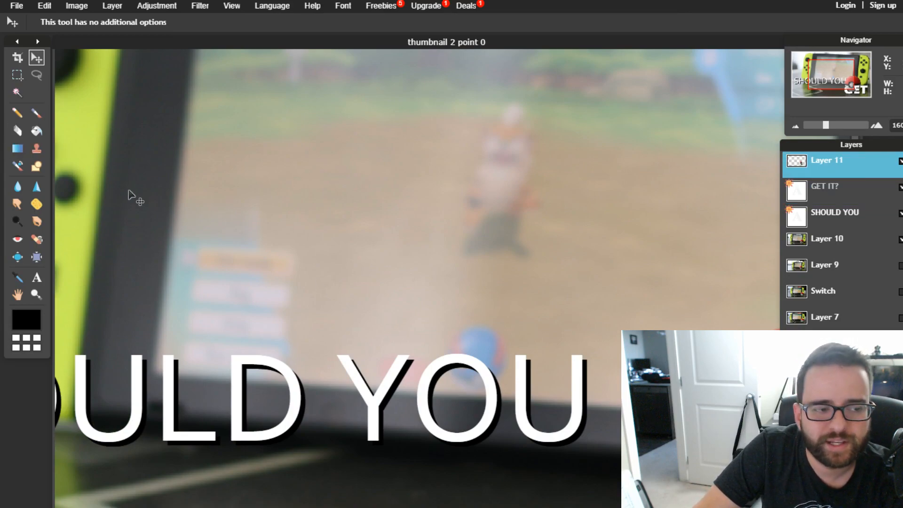
{"action": "left_click", "coordinate": [18, 131]}
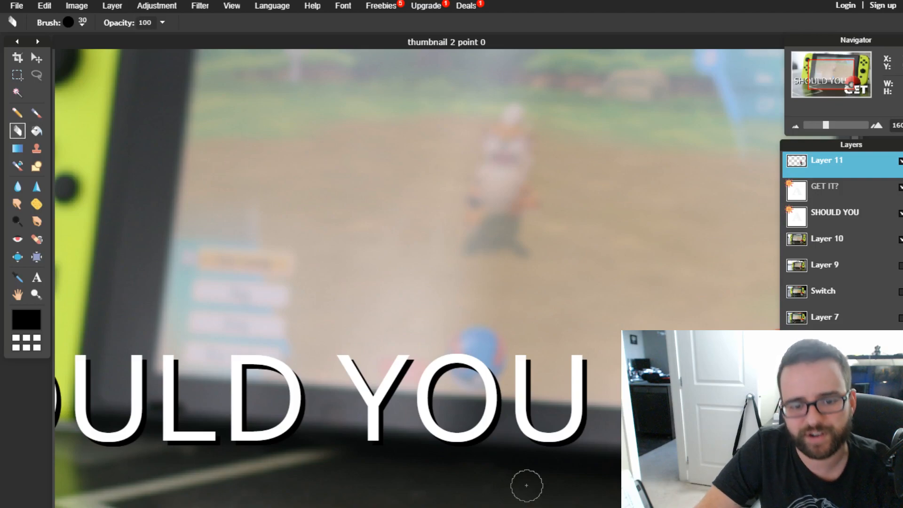
{"action": "key", "text": "ctrl+z"}
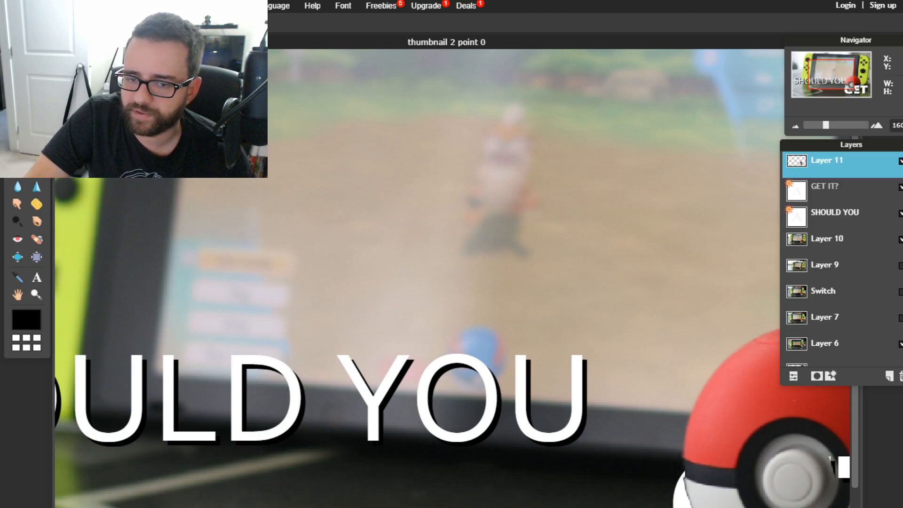
{"action": "scroll", "coordinate": [768, 482], "scroll_direction": "down", "scroll_amount": 2}
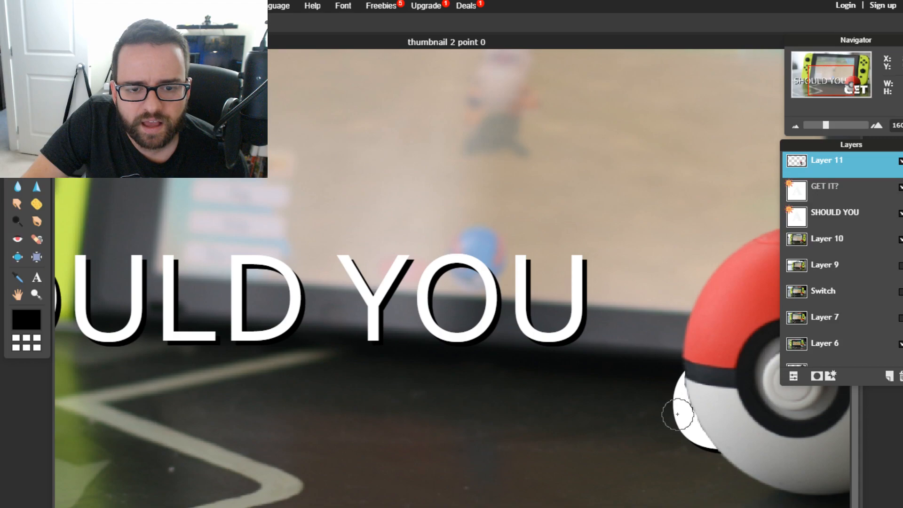
{"action": "scroll", "coordinate": [585, 435], "scroll_direction": "down", "scroll_amount": 5}
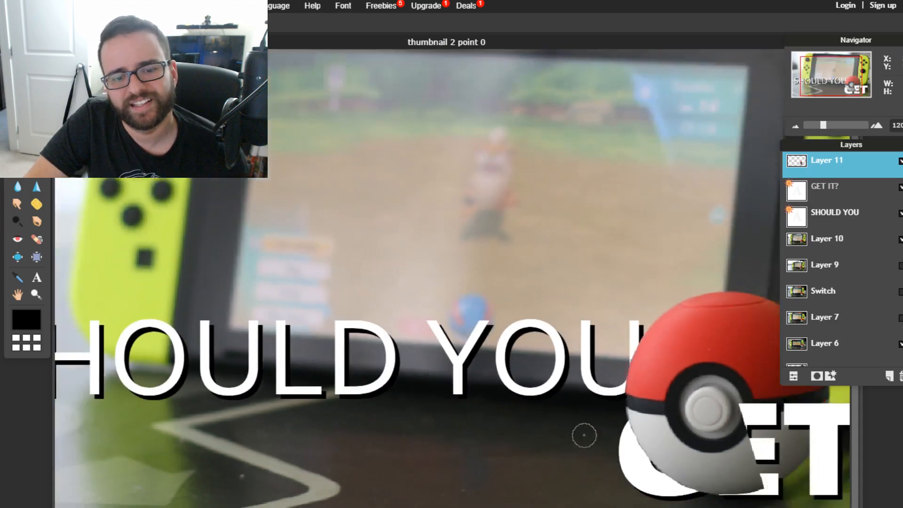
- Move the GET IT? text beneath SHOULD YOU with its question mark touching the ball's left edge
{"action": "left_click", "coordinate": [831, 191]}
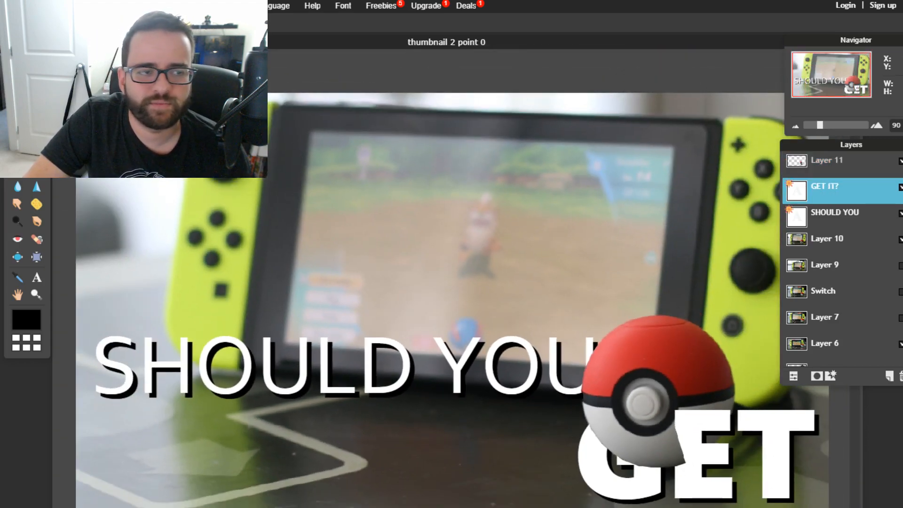
{"action": "left_click_drag", "start_coordinate": [635, 473], "coordinate": [205, 465]}
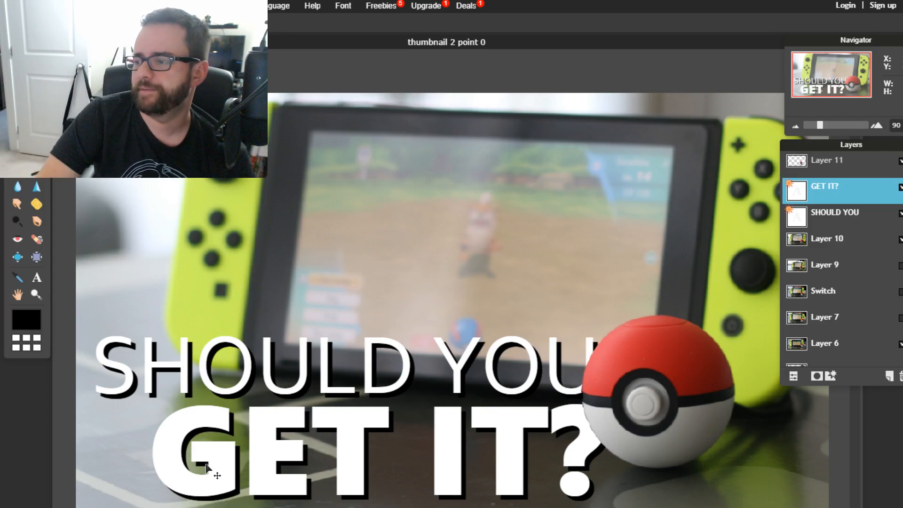
{"action": "scroll", "coordinate": [713, 395], "scroll_direction": "up", "scroll_amount": 2}
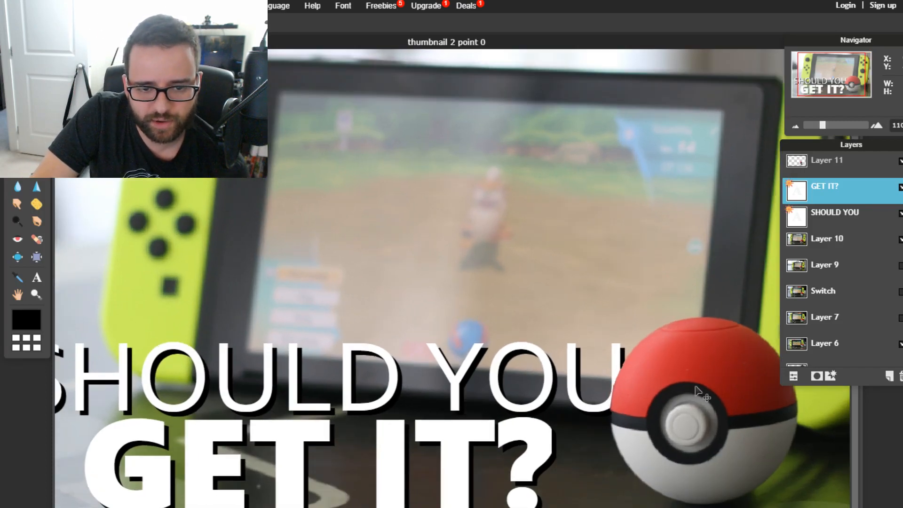
{"action": "scroll", "coordinate": [713, 394], "scroll_direction": "down", "scroll_amount": 3}
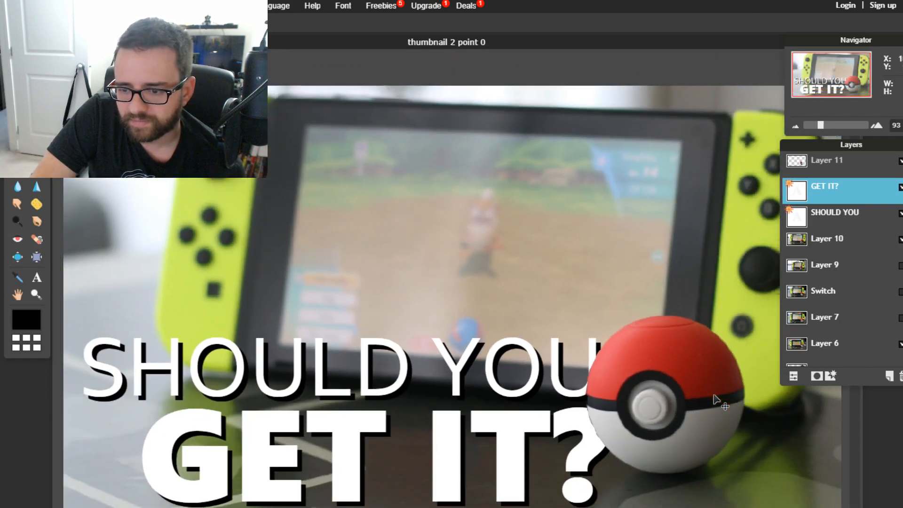
{"action": "scroll", "coordinate": [558, 396], "scroll_direction": "down", "scroll_amount": 1}
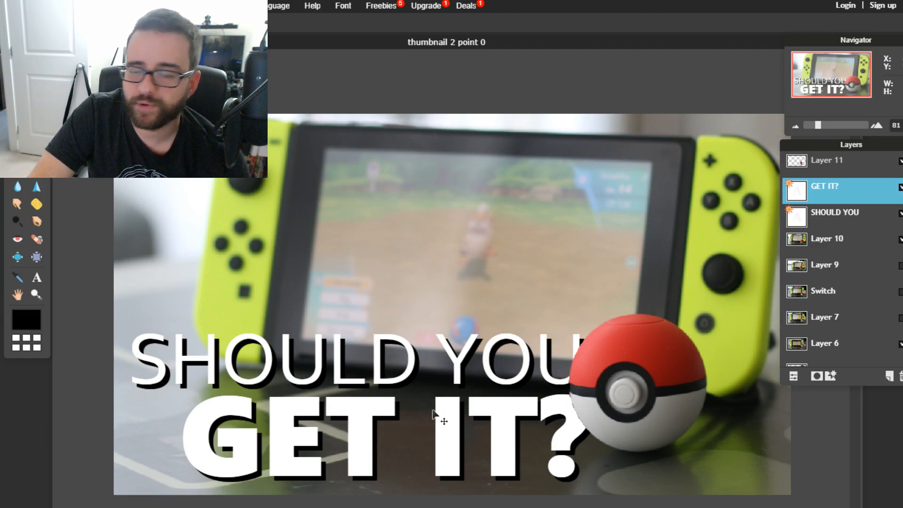
- Move the GET IT? text back behind the ball so the white G peeks out past its lower-left edge
{"action": "left_click_drag", "start_coordinate": [307, 440], "coordinate": [646, 410]}
{"action": "scroll", "coordinate": [648, 413], "scroll_direction": "up", "scroll_amount": 5}
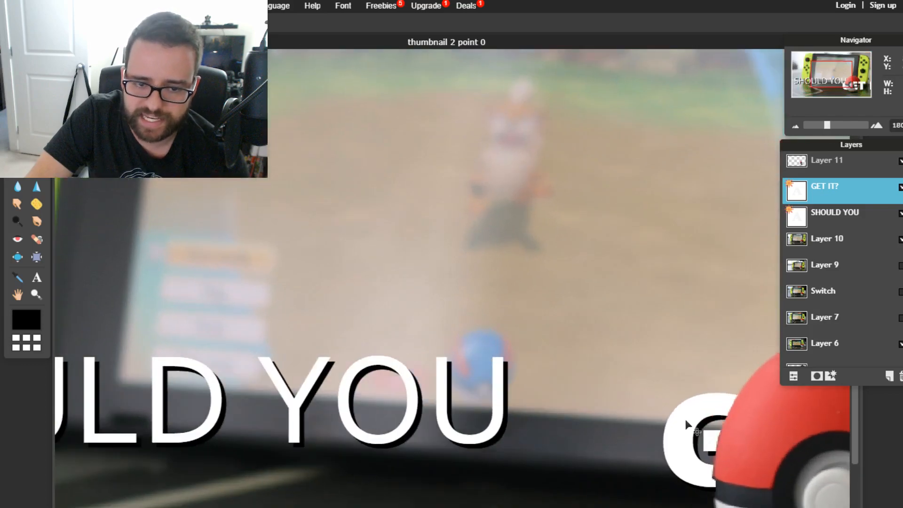
{"action": "left_click_drag", "start_coordinate": [854, 416], "coordinate": [853, 505]}
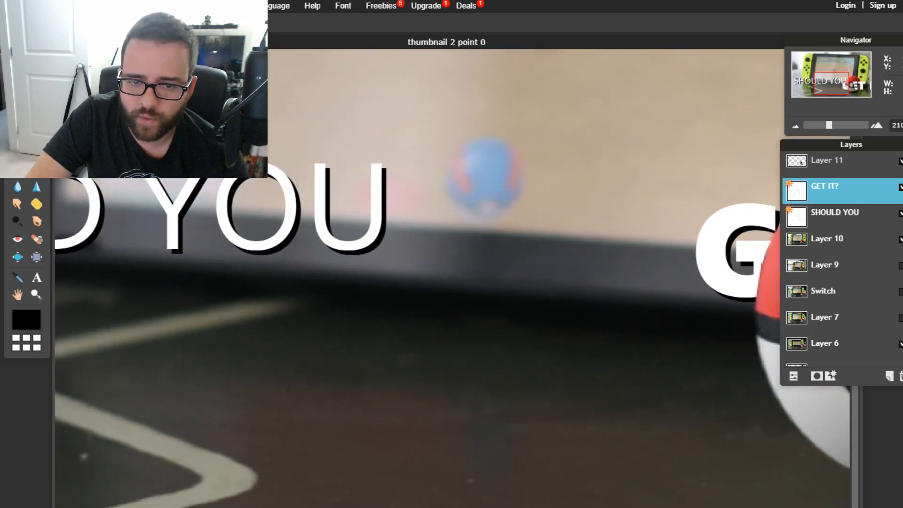
{"action": "left_click_drag", "start_coordinate": [588, 507], "coordinate": [734, 507]}
{"action": "left_click_drag", "start_coordinate": [669, 222], "coordinate": [729, 342]}
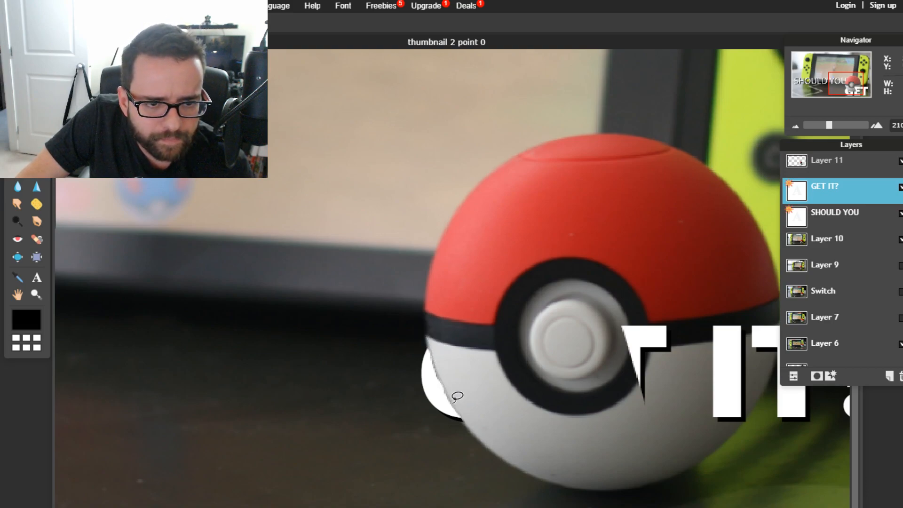
- Lasso the leftover fringe outside the ball's lower-left edge, delete it from Layer 11 and clear the selection
{"action": "left_click_drag", "start_coordinate": [466, 426], "coordinate": [334, 420]}
{"action": "double_click", "coordinate": [287, 335]}
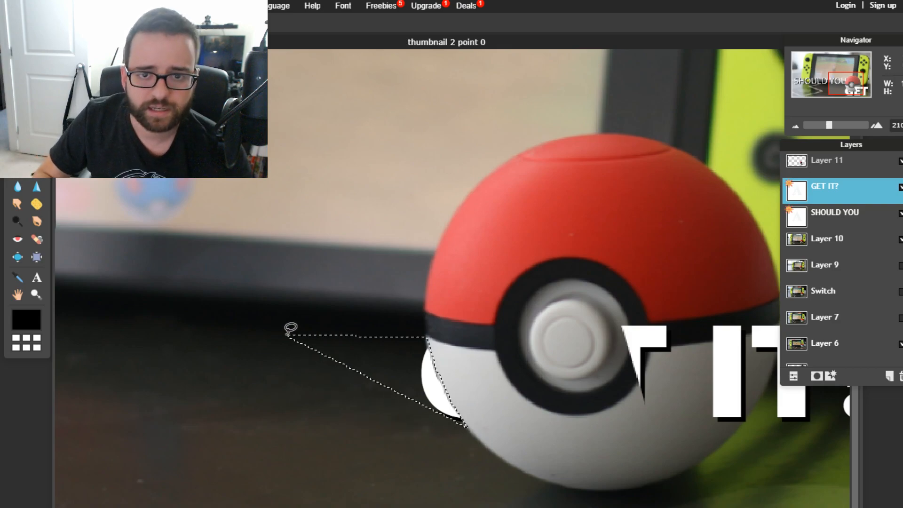
{"action": "left_click", "coordinate": [835, 162]}
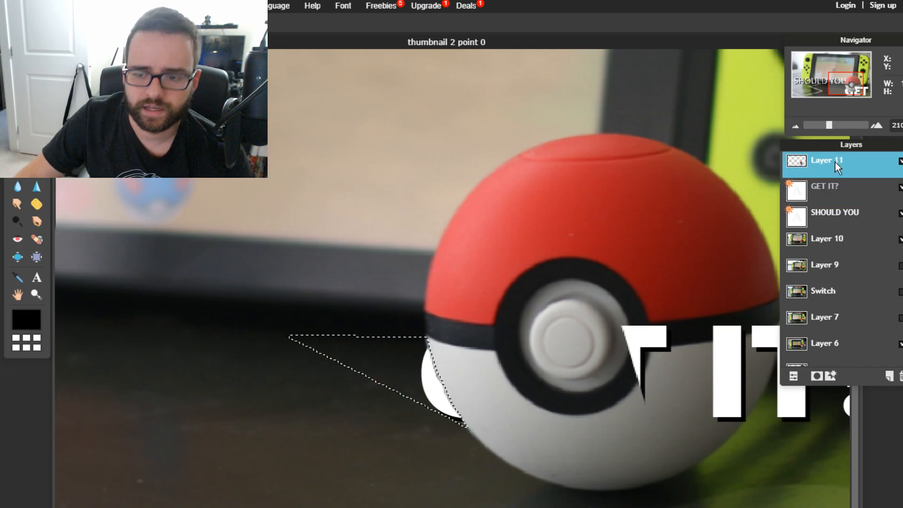
{"action": "key", "text": "Delete"}
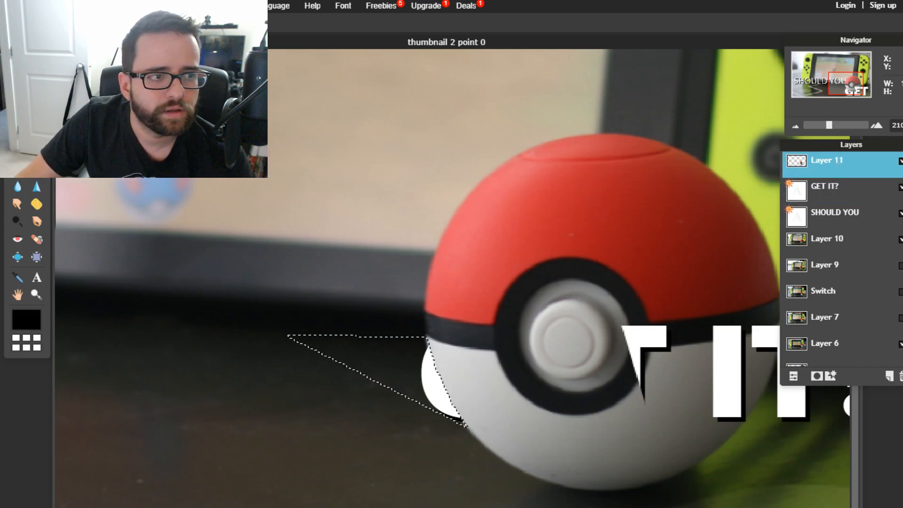
{"action": "key", "text": "m"}
{"action": "left_click", "coordinate": [320, 167]}
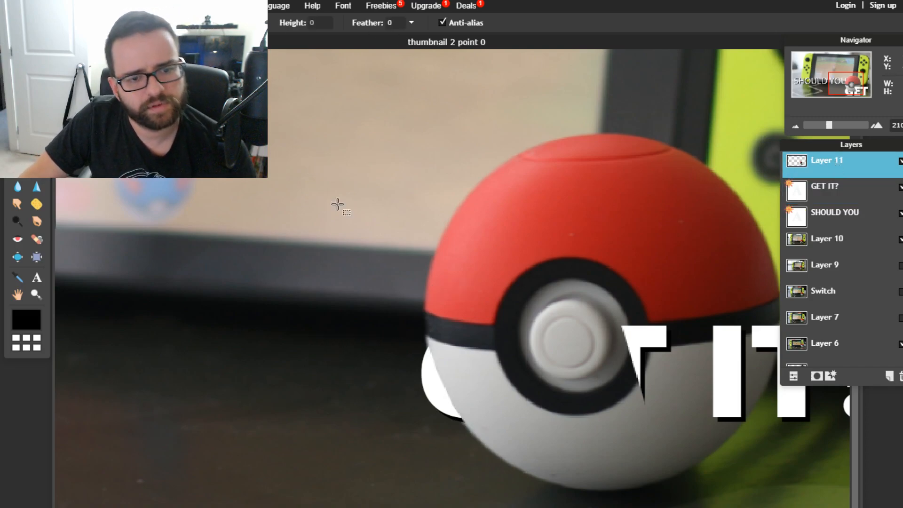
{"action": "scroll", "coordinate": [378, 229], "scroll_direction": "down", "scroll_amount": 6}
{"action": "scroll", "coordinate": [591, 393], "scroll_direction": "down", "scroll_amount": 2}
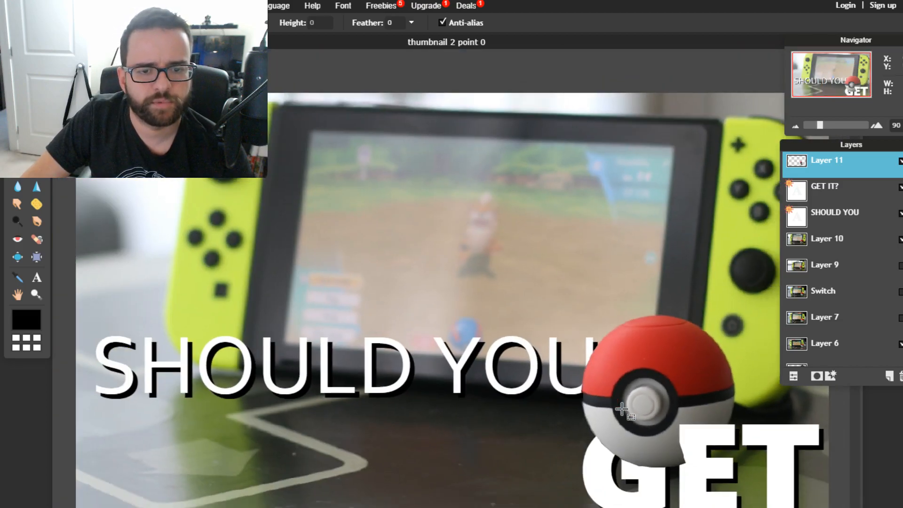
- Undo the mistaken move of Layer 11 and place the GET IT? text beneath SHOULD YOU with its question mark behind the ball
{"action": "key", "text": "v"}
{"action": "left_click_drag", "start_coordinate": [780, 461], "coordinate": [576, 458]}
{"action": "key", "text": "ctrl+z"}
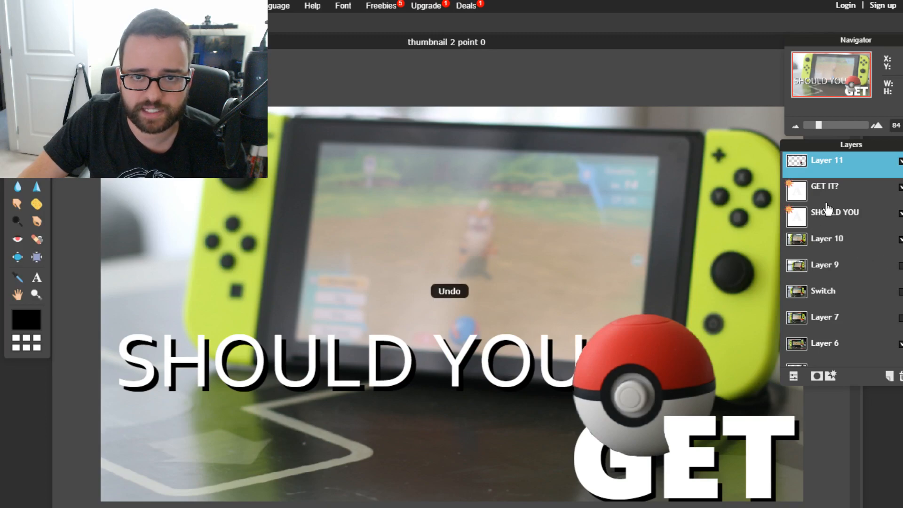
{"action": "left_click", "coordinate": [828, 190]}
{"action": "left_click_drag", "start_coordinate": [722, 456], "coordinate": [322, 438]}
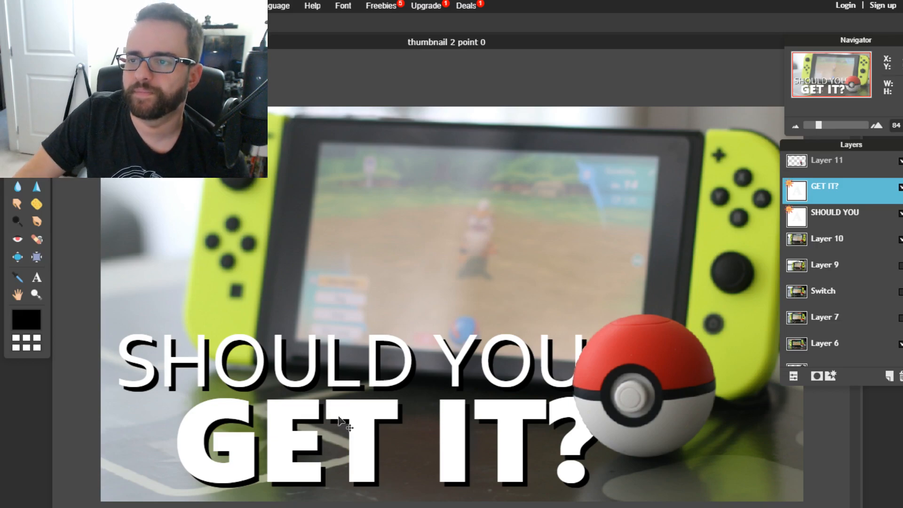
- Nudge the GET IT? text slightly left and the SHOULD YOU text slightly up and right to widen the gap between them
{"action": "scroll", "coordinate": [292, 412], "scroll_direction": "down", "scroll_amount": 3}
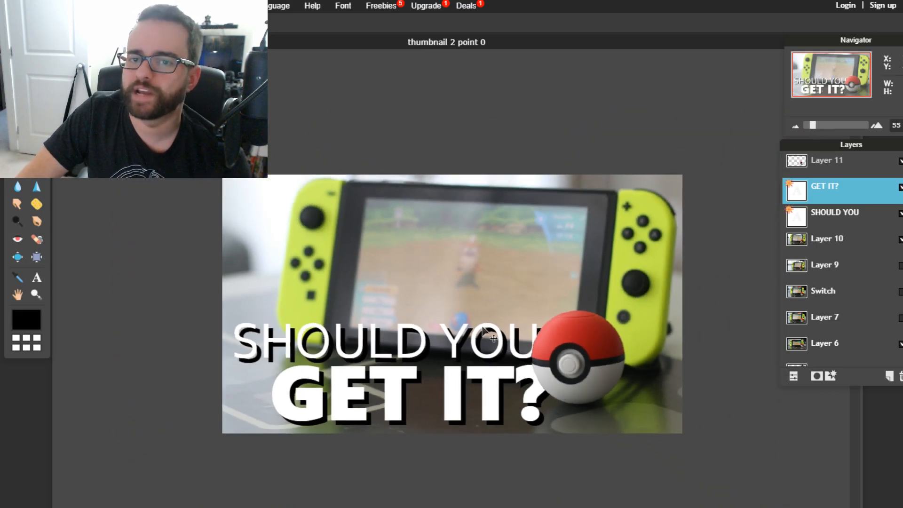
{"action": "scroll", "coordinate": [568, 278], "scroll_direction": "up", "scroll_amount": 2}
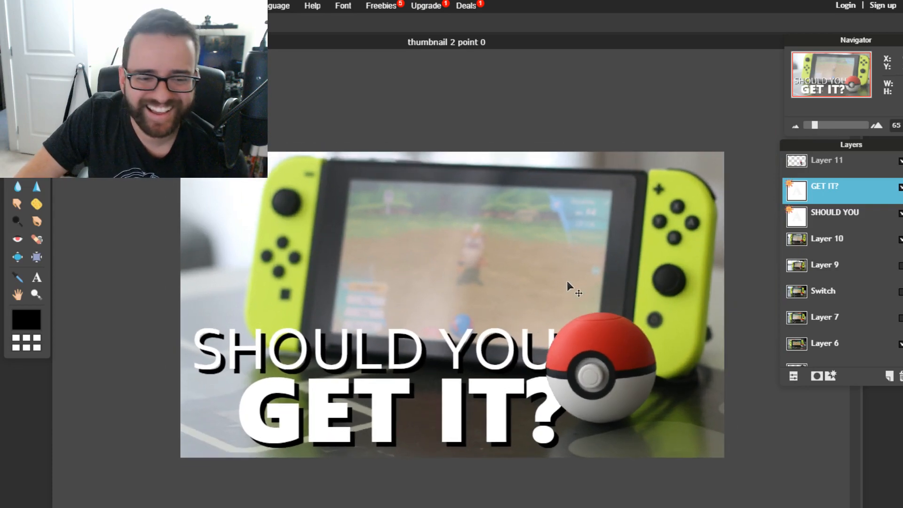
{"action": "mouse_move", "coordinate": [446, 411]}
{"action": "left_mouse_down"}
{"action": "mouse_move", "coordinate": [430, 409]}
{"action": "mouse_move", "coordinate": [440, 409]}
{"action": "left_mouse_up"}
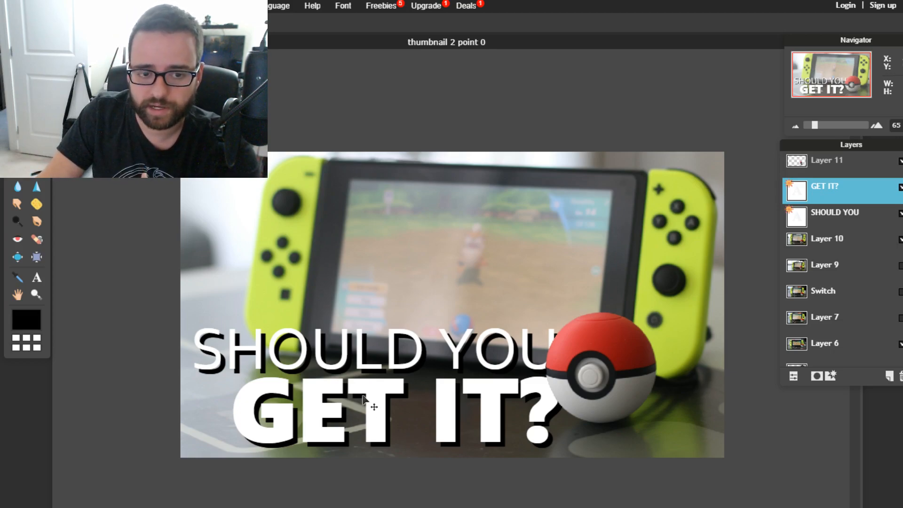
{"action": "left_click", "coordinate": [859, 216]}
{"action": "left_click_drag", "start_coordinate": [530, 352], "coordinate": [532, 348]}
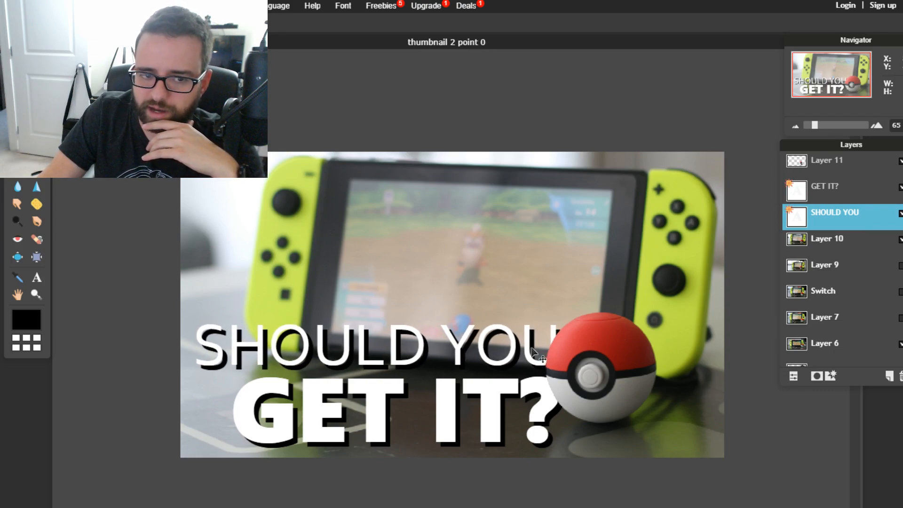
{"action": "key", "text": "Up"}
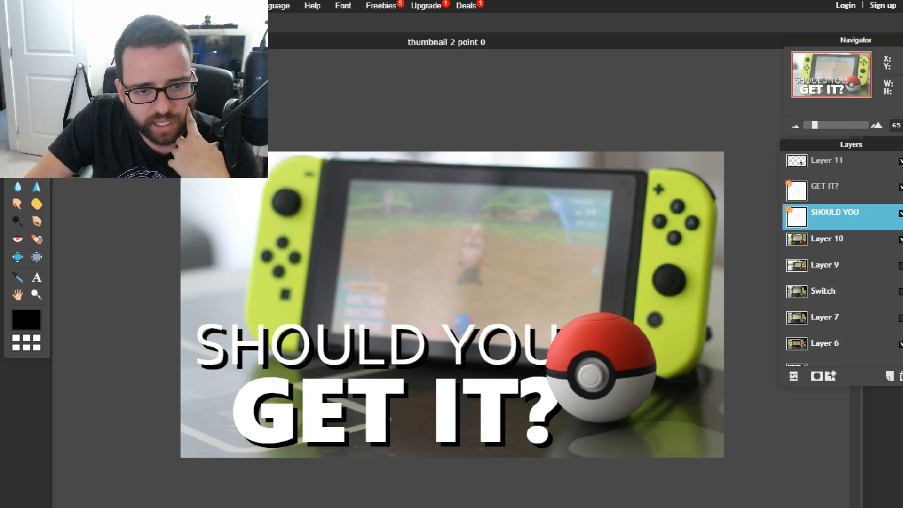
{"action": "scroll", "coordinate": [591, 403], "scroll_direction": "down", "scroll_amount": 3}
{"action": "scroll", "coordinate": [599, 403], "scroll_direction": "up", "scroll_amount": 5}
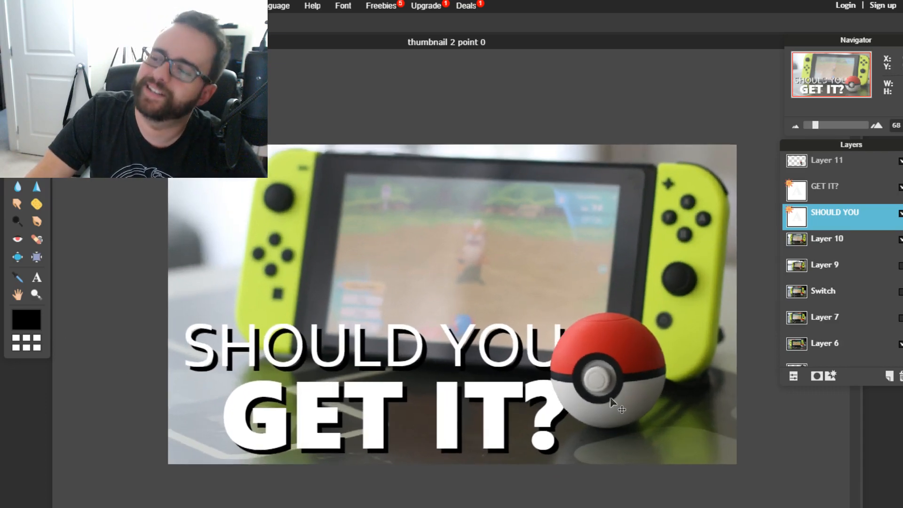
{"action": "scroll", "coordinate": [696, 379], "scroll_direction": "up", "scroll_amount": 4}
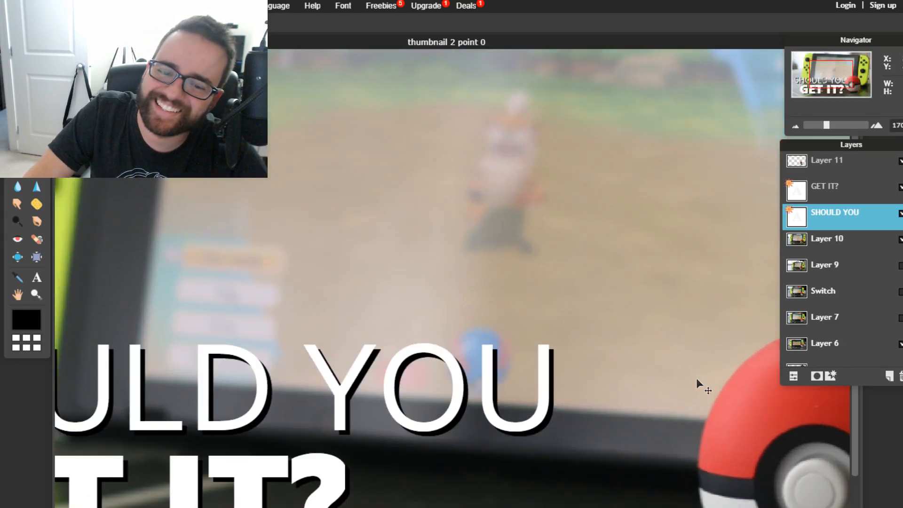
- Nudge the GET IT? text slightly up and left, closer beneath SHOULD YOU
{"action": "scroll", "coordinate": [697, 378], "scroll_direction": "down", "scroll_amount": 6}
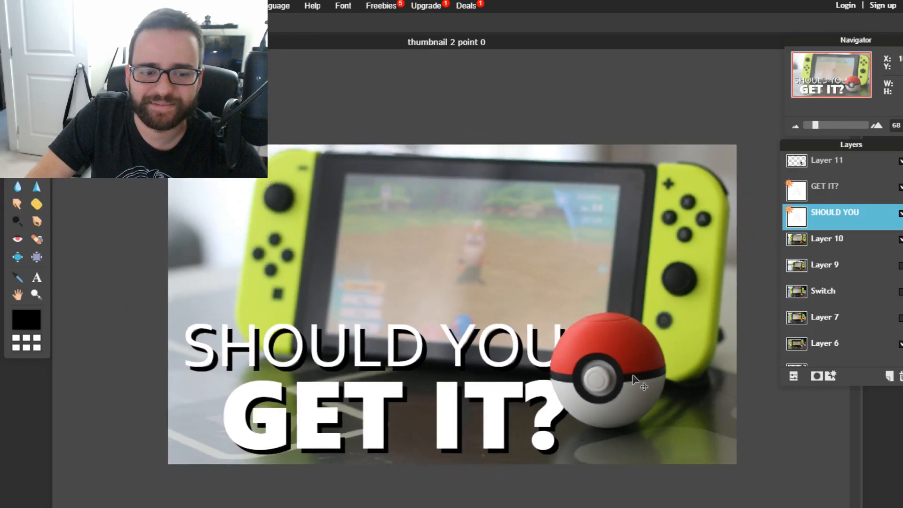
{"action": "scroll", "coordinate": [528, 331], "scroll_direction": "up", "scroll_amount": 3}
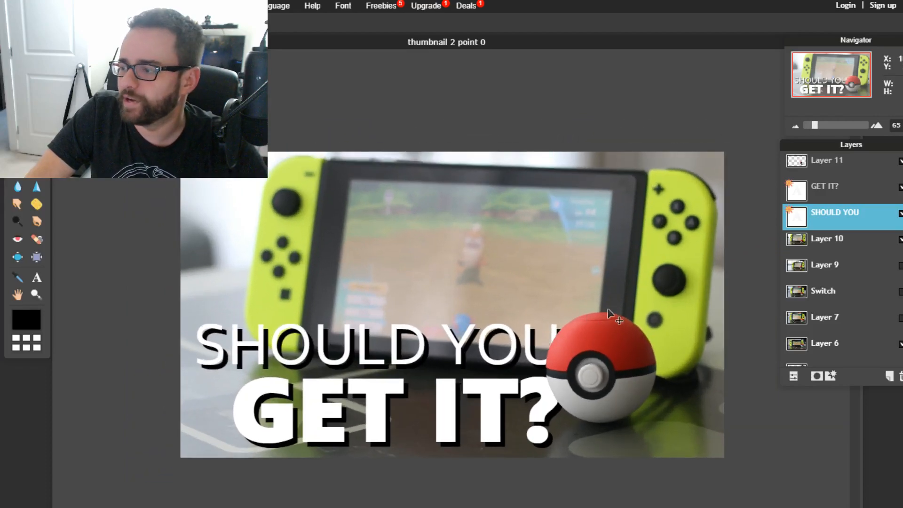
{"action": "scroll", "coordinate": [608, 309], "scroll_direction": "down", "scroll_amount": 1}
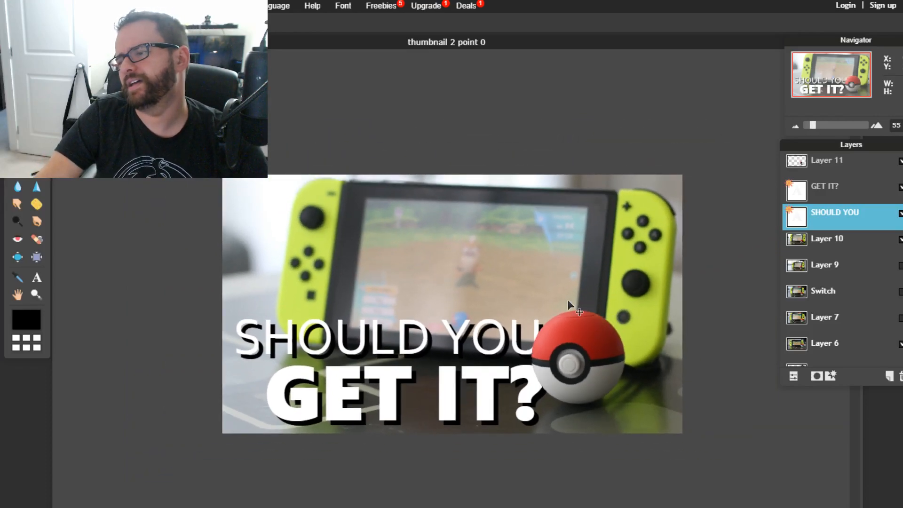
{"action": "scroll", "coordinate": [568, 300], "scroll_direction": "down", "scroll_amount": 4}
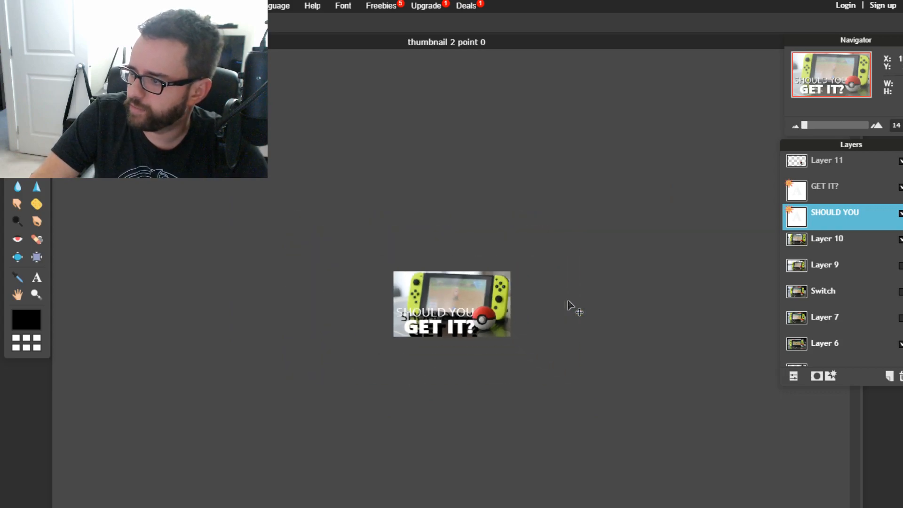
{"action": "scroll", "coordinate": [568, 301], "scroll_direction": "up", "scroll_amount": 5}
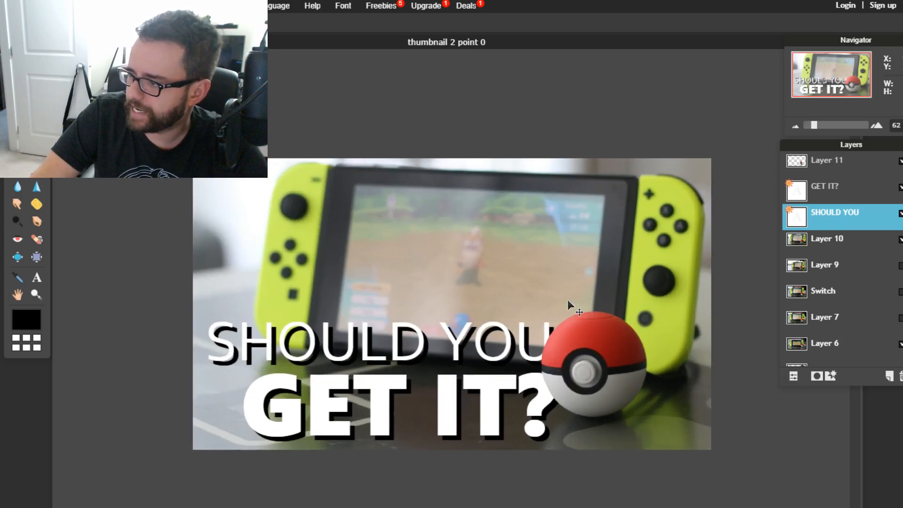
{"action": "scroll", "coordinate": [568, 305], "scroll_direction": "up", "scroll_amount": 1}
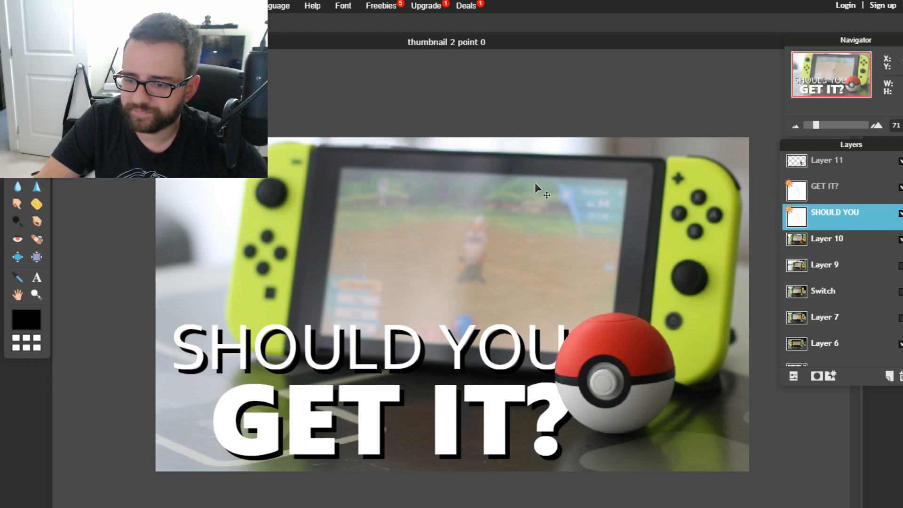
{"action": "scroll", "coordinate": [385, 292], "scroll_direction": "down", "scroll_amount": 5}
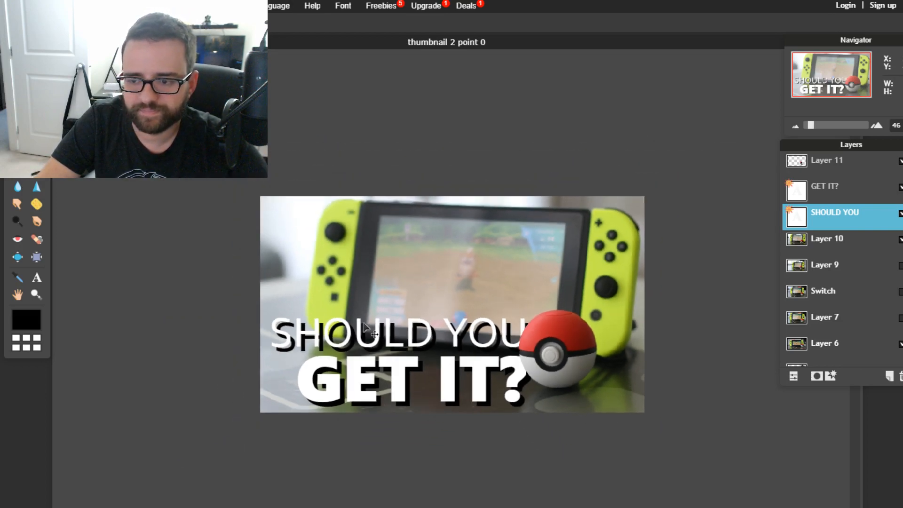
{"action": "scroll", "coordinate": [428, 337], "scroll_direction": "up", "scroll_amount": 2}
{"action": "scroll", "coordinate": [429, 336], "scroll_direction": "up", "scroll_amount": 4}
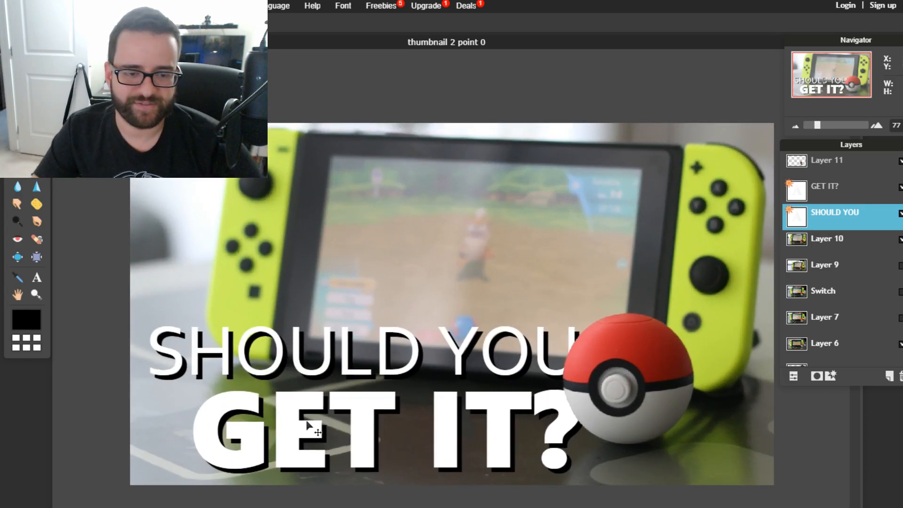
{"action": "left_click", "coordinate": [856, 188]}
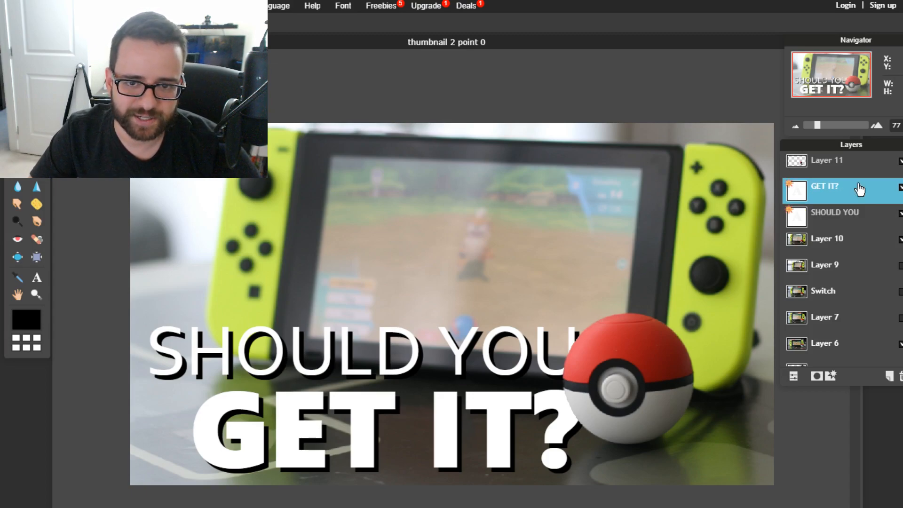
{"action": "mouse_move", "coordinate": [547, 421]}
{"action": "left_mouse_down"}
{"action": "mouse_move", "coordinate": [533, 422]}
{"action": "mouse_move", "coordinate": [545, 419]}
{"action": "left_mouse_up"}
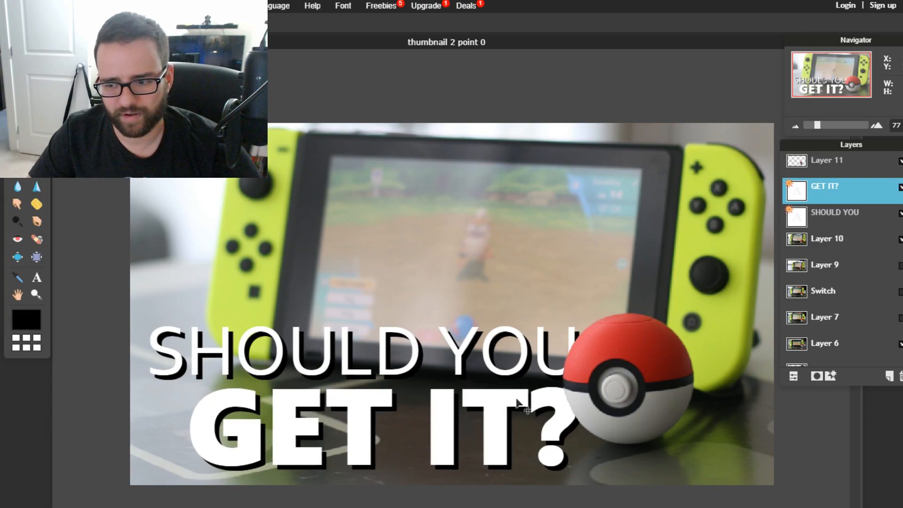
- Examine the whole thumbnail at reduced and enlarged sizes to judge the title's legibility and its overlap with the ball
{"action": "scroll", "coordinate": [483, 377], "scroll_direction": "down", "scroll_amount": 8}
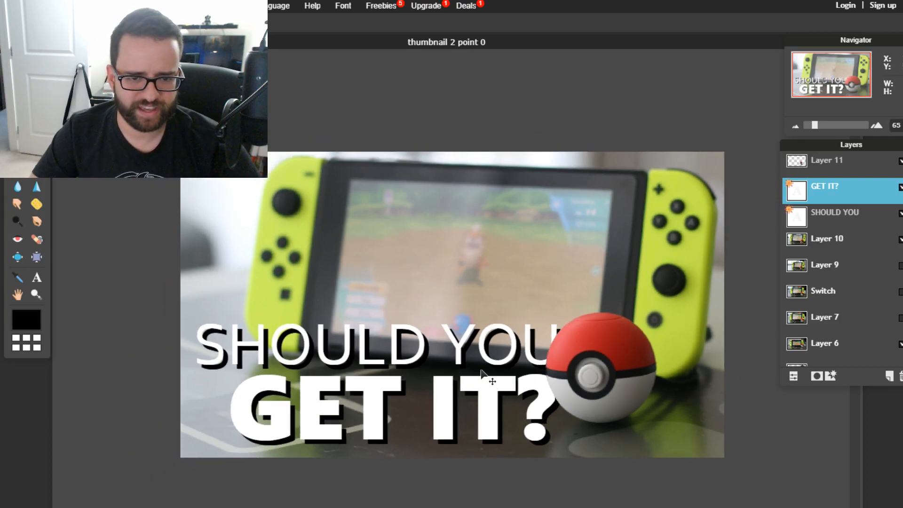
{"action": "scroll", "coordinate": [537, 332], "scroll_direction": "down", "scroll_amount": 3}
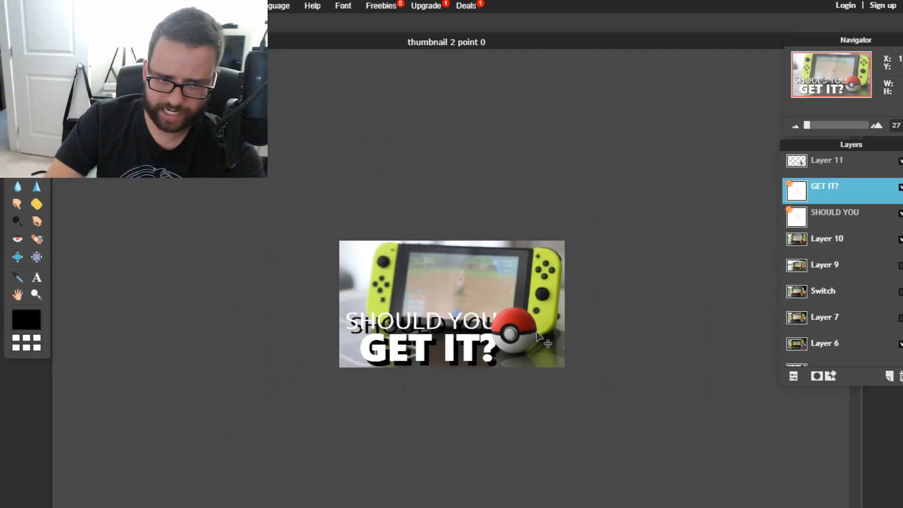
{"action": "scroll", "coordinate": [537, 332], "scroll_direction": "up", "scroll_amount": 5}
{"action": "scroll", "coordinate": [536, 332], "scroll_direction": "up", "scroll_amount": 3}
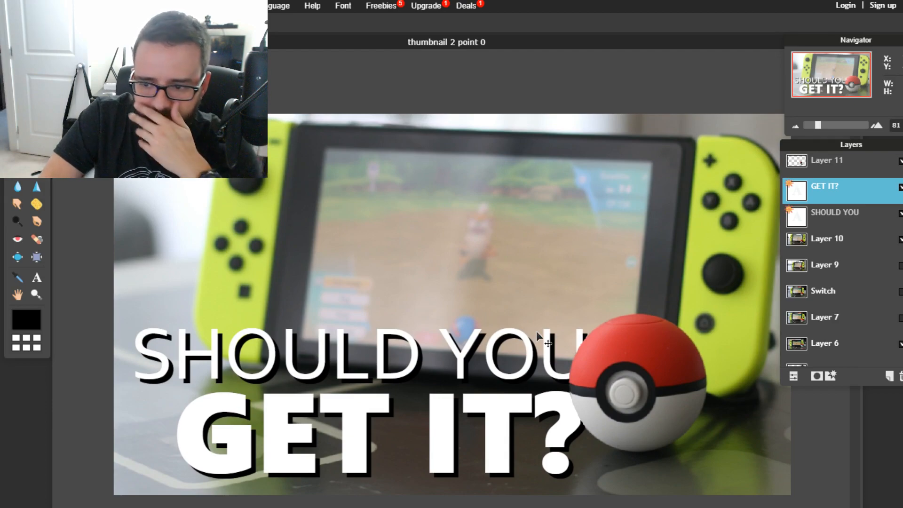
{"action": "scroll", "coordinate": [527, 320], "scroll_direction": "down", "scroll_amount": 1}
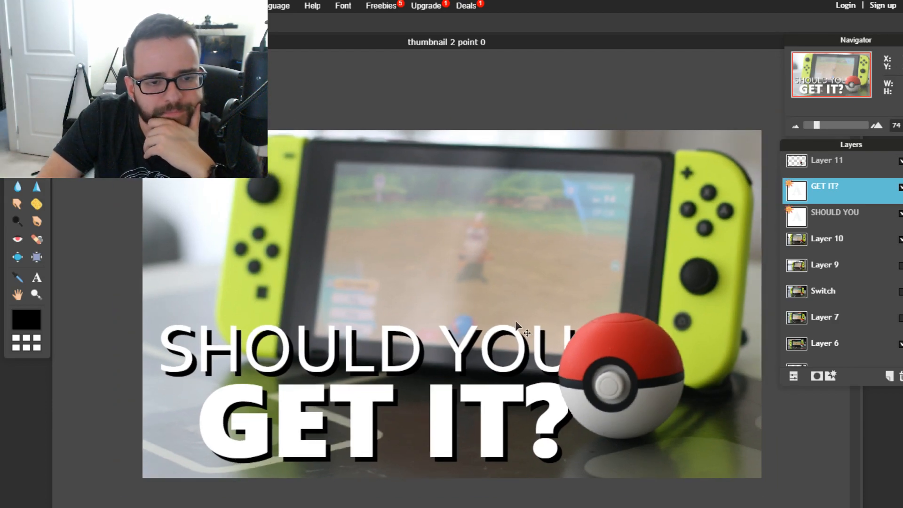
{"action": "scroll", "coordinate": [515, 323], "scroll_direction": "down", "scroll_amount": 5}
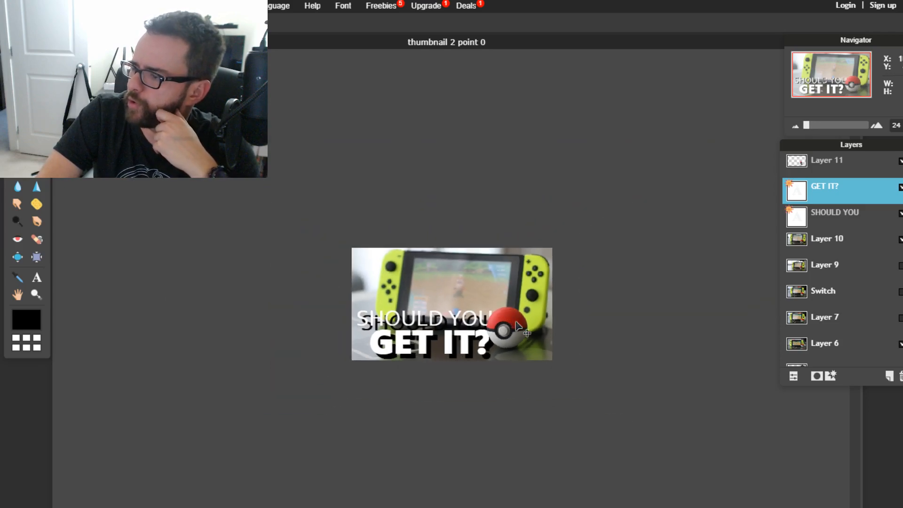
{"action": "scroll", "coordinate": [516, 323], "scroll_direction": "up", "scroll_amount": 6}
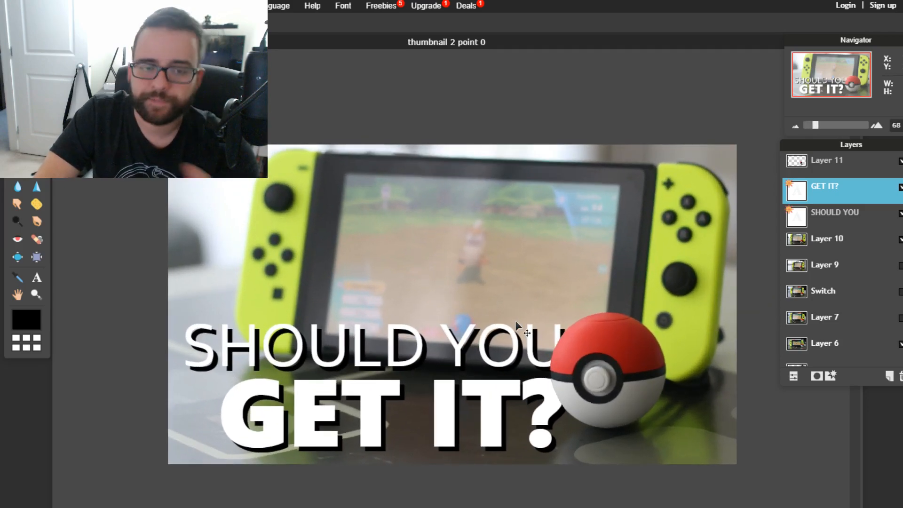
{"action": "scroll", "coordinate": [515, 320], "scroll_direction": "up", "scroll_amount": 1}
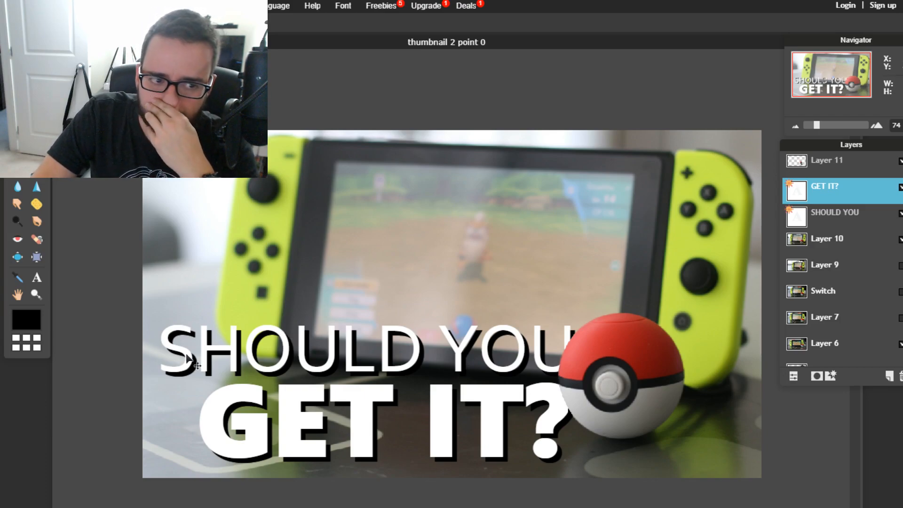
{"action": "scroll", "coordinate": [350, 339], "scroll_direction": "down", "scroll_amount": 4}
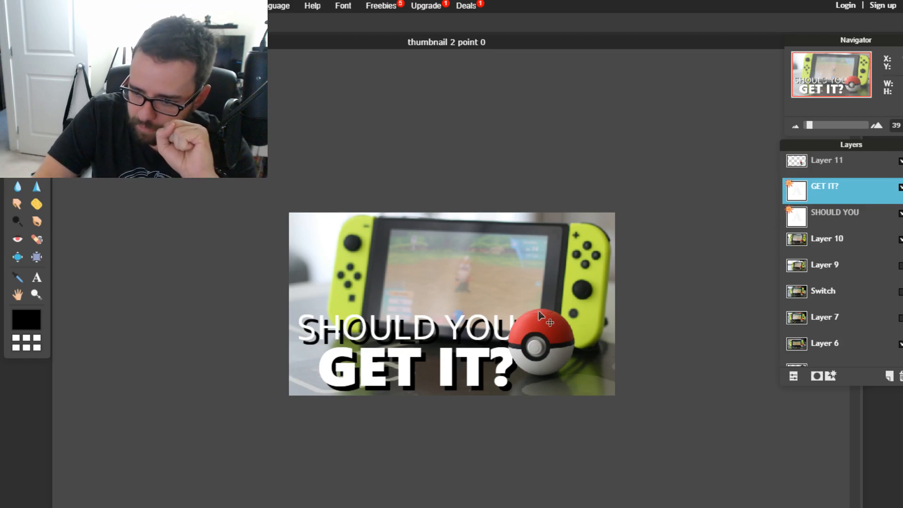
{"action": "scroll", "coordinate": [539, 312], "scroll_direction": "up", "scroll_amount": 3}
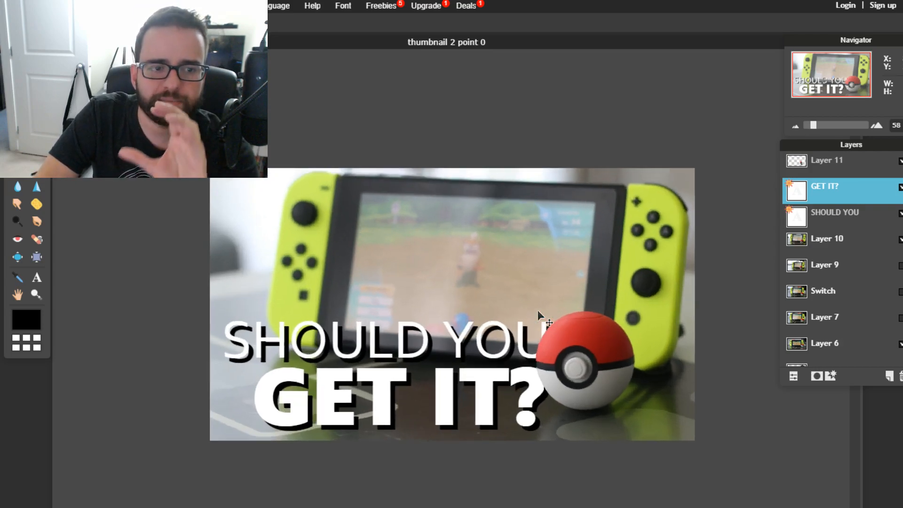
{"action": "scroll", "coordinate": [537, 309], "scroll_direction": "up", "scroll_amount": 1}
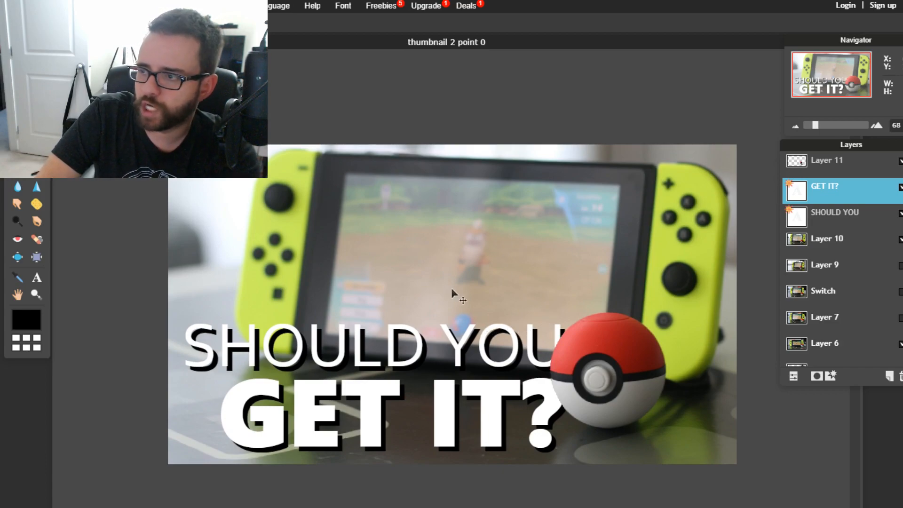
{"action": "scroll", "coordinate": [536, 326], "scroll_direction": "down", "scroll_amount": 2}
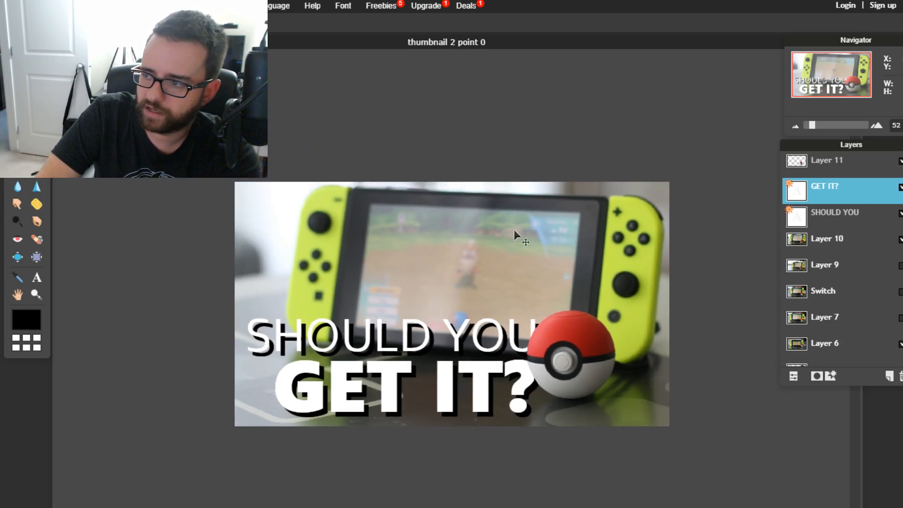
{"action": "scroll", "coordinate": [482, 272], "scroll_direction": "down", "scroll_amount": 1}
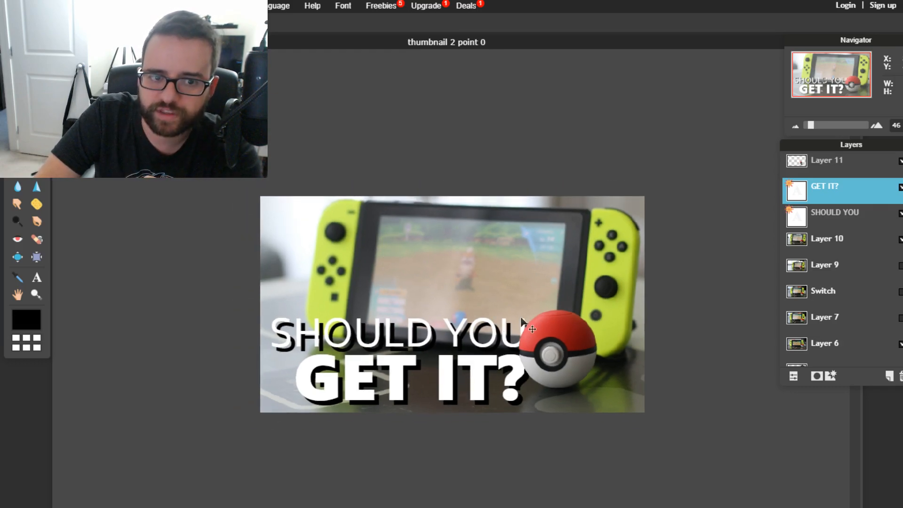
{"action": "scroll", "coordinate": [470, 303], "scroll_direction": "down", "scroll_amount": 3}
{"action": "scroll", "coordinate": [550, 308], "scroll_direction": "up", "scroll_amount": 5}
{"action": "scroll", "coordinate": [551, 309], "scroll_direction": "up", "scroll_amount": 1}
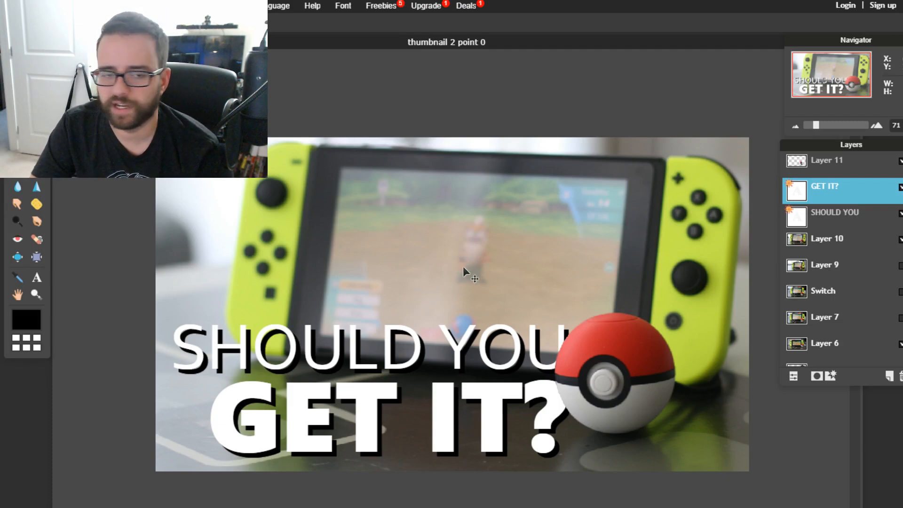
{"action": "scroll", "coordinate": [463, 266], "scroll_direction": "down", "scroll_amount": 2}
{"action": "scroll", "coordinate": [463, 266], "scroll_direction": "down", "scroll_amount": 1}
{"action": "scroll", "coordinate": [463, 267], "scroll_direction": "up", "scroll_amount": 3}
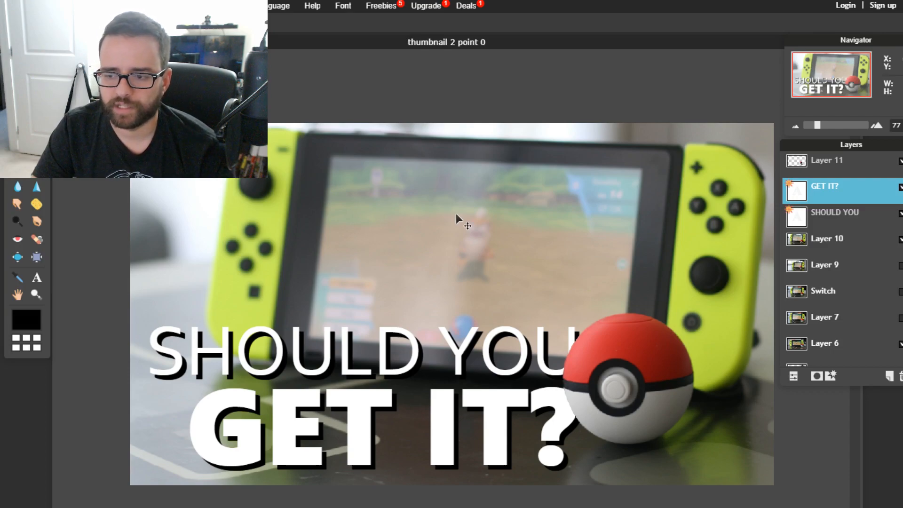
{"action": "scroll", "coordinate": [456, 213], "scroll_direction": "down", "scroll_amount": 4}
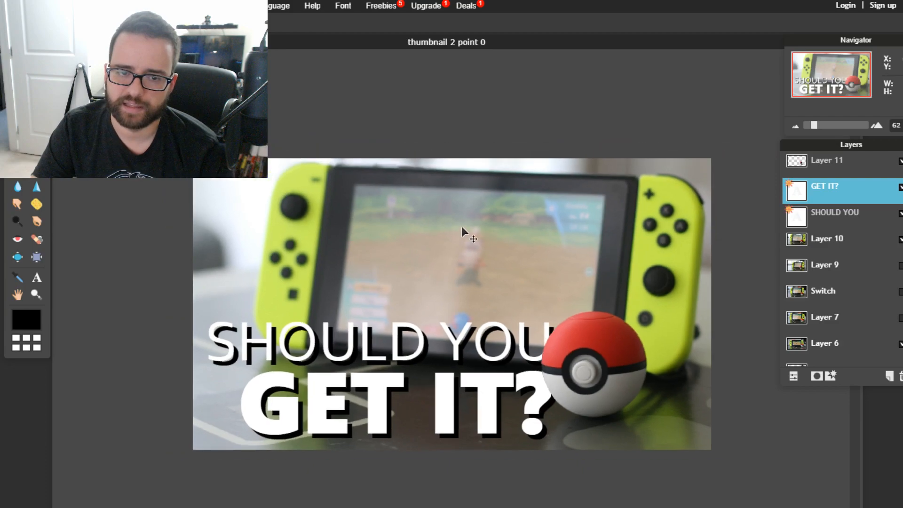
{"action": "scroll", "coordinate": [462, 227], "scroll_direction": "up", "scroll_amount": 4}
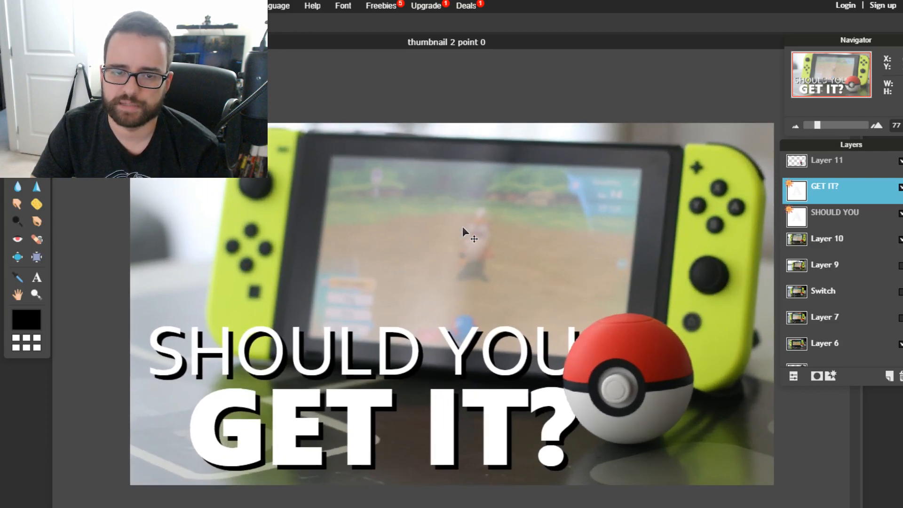
{"action": "scroll", "coordinate": [462, 226], "scroll_direction": "down", "scroll_amount": 1}
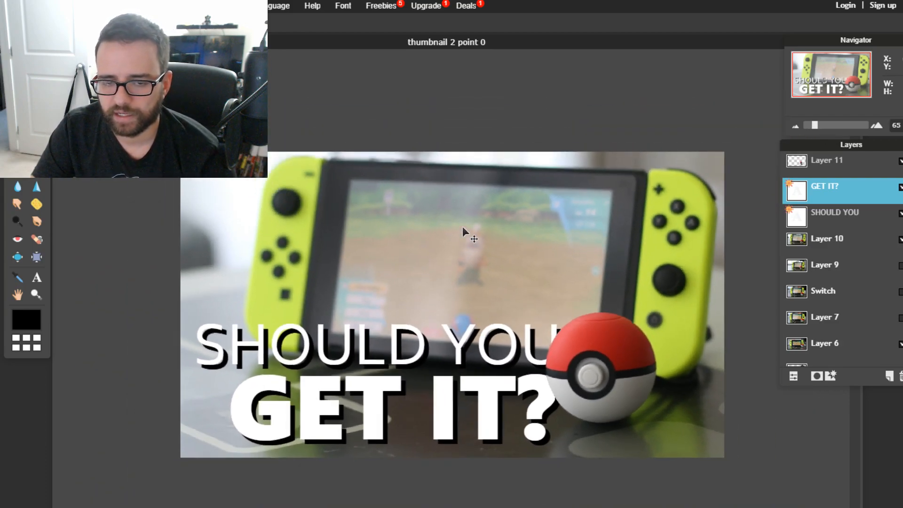
{"action": "scroll", "coordinate": [549, 343], "scroll_direction": "down", "scroll_amount": 1}
{"action": "scroll", "coordinate": [550, 341], "scroll_direction": "down", "scroll_amount": 1}
{"action": "scroll", "coordinate": [543, 317], "scroll_direction": "up", "scroll_amount": 4}
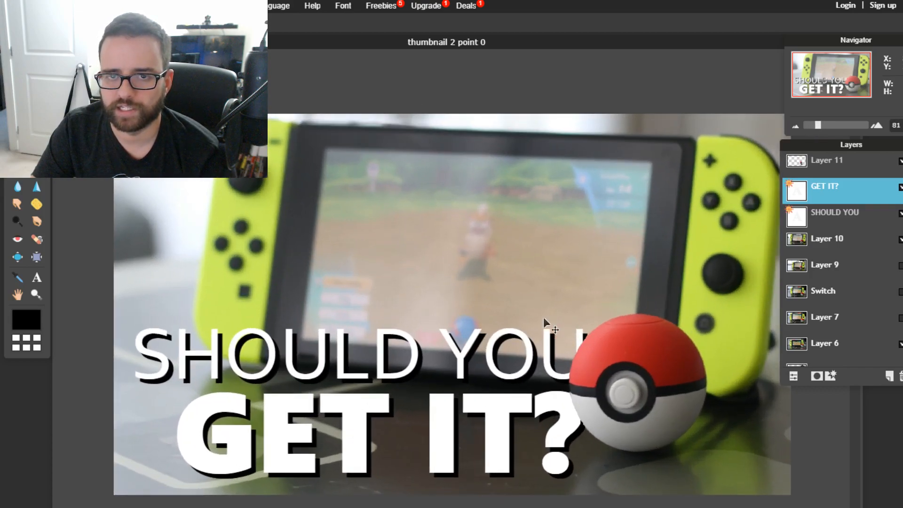
{"action": "scroll", "coordinate": [543, 317], "scroll_direction": "down", "scroll_amount": 1}
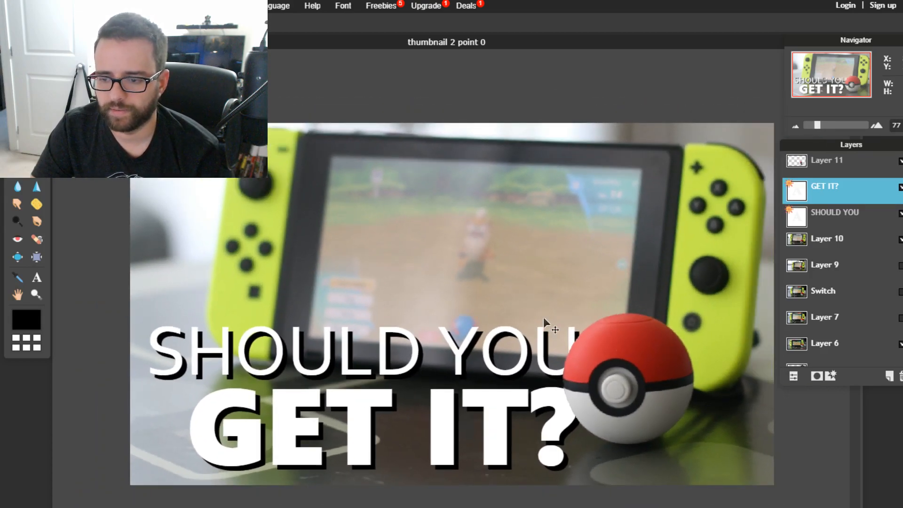
{"action": "scroll", "coordinate": [544, 323], "scroll_direction": "down", "scroll_amount": 1}
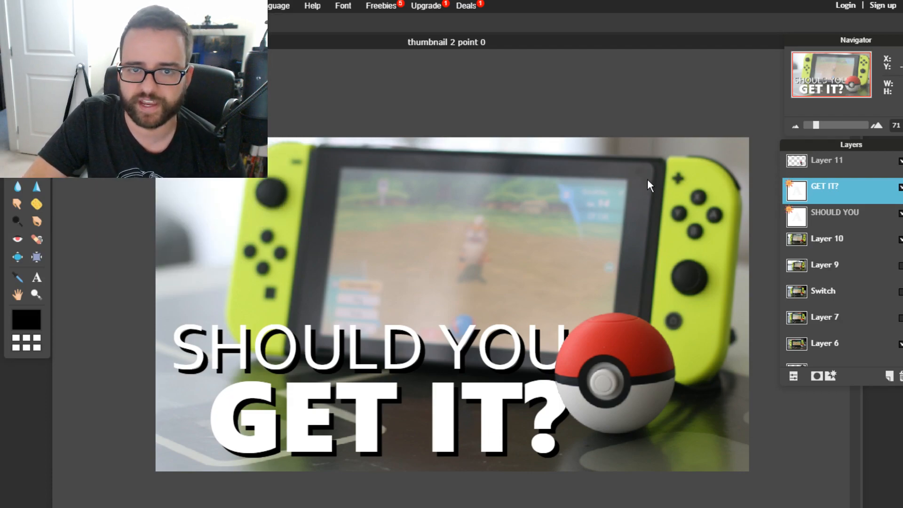
- Paste the copied Pikachu image, scale it down and place it in the thumbnail's lower-left corner over the start of the title
{"action": "key", "text": "ctrl+v"}
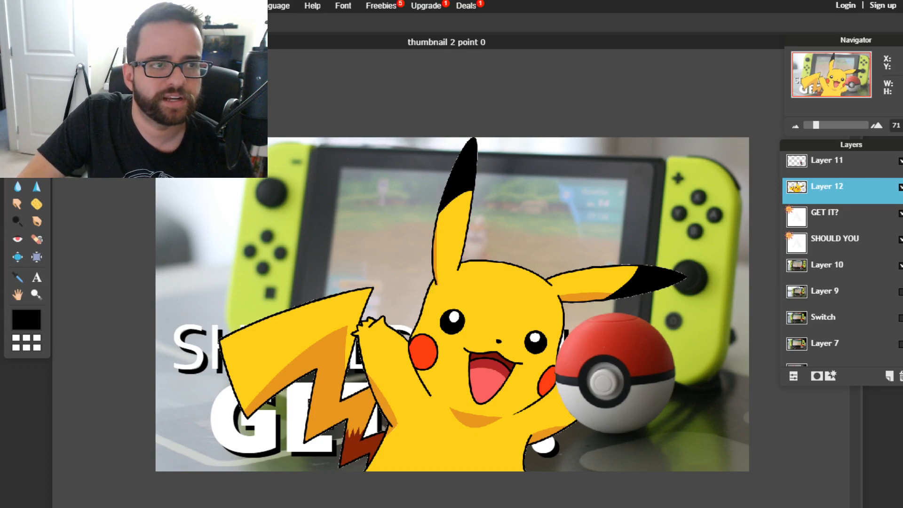
{"action": "key", "text": "ctrl+t"}
{"action": "left_click_drag", "start_coordinate": [218, 137], "coordinate": [309, 218]}
{"action": "left_click_drag", "start_coordinate": [452, 340], "coordinate": [219, 387]}
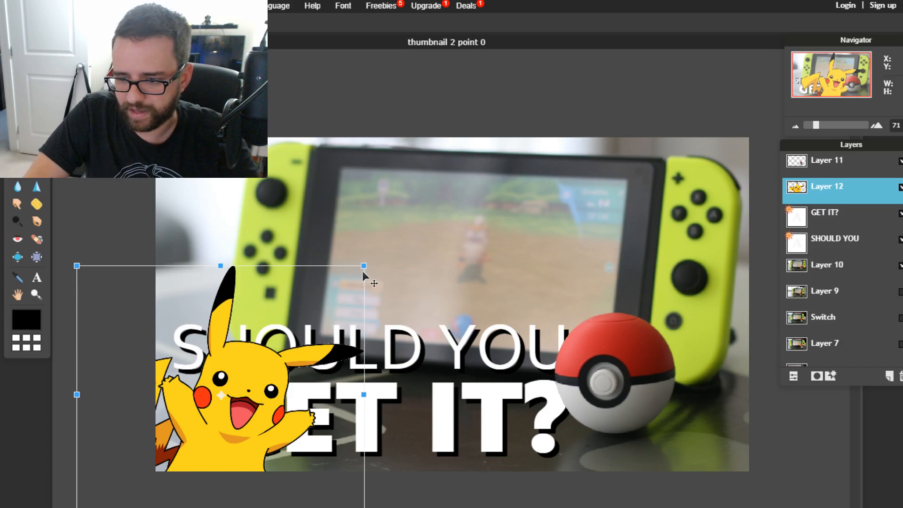
{"action": "key", "text": "Return"}
- Move the Pikachu layer beneath the SHOULD YOU layer so the title sits in front of it
{"action": "left_click_drag", "start_coordinate": [861, 189], "coordinate": [853, 266]}
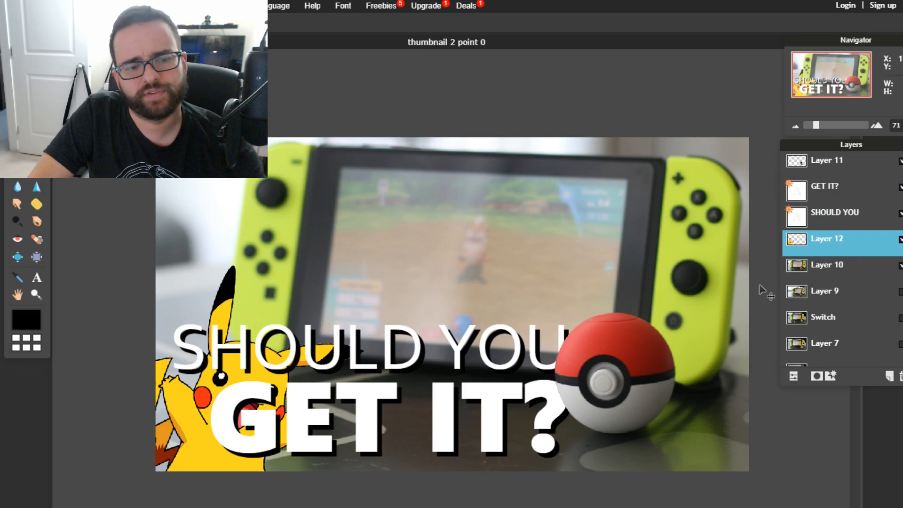
{"action": "scroll", "coordinate": [426, 372], "scroll_direction": "down", "scroll_amount": 1}
{"action": "scroll", "coordinate": [493, 335], "scroll_direction": "up", "scroll_amount": 1}
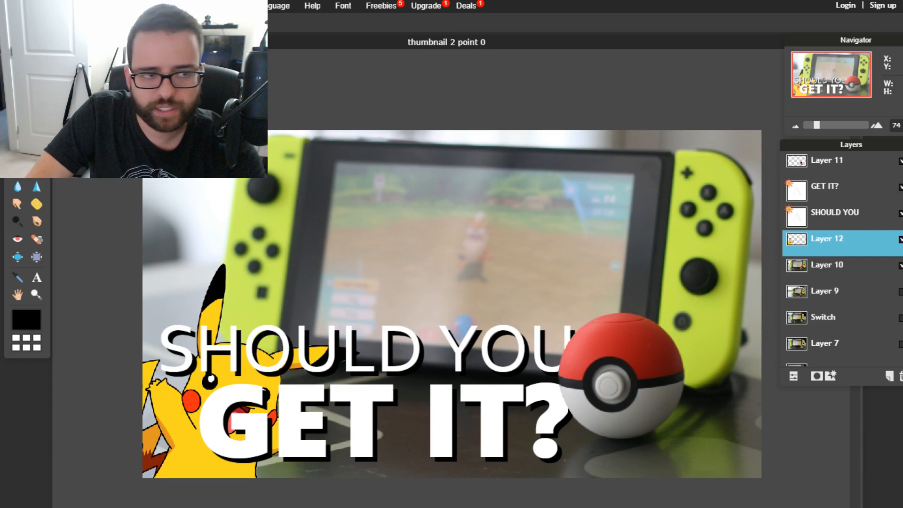
- Enlarge the Pikachu image slightly and shift it further into the thumbnail's lower-left corner so its face shows beside GET IT?
{"action": "left_click", "coordinate": [41, 6]}
{"action": "left_click", "coordinate": [66, 107]}
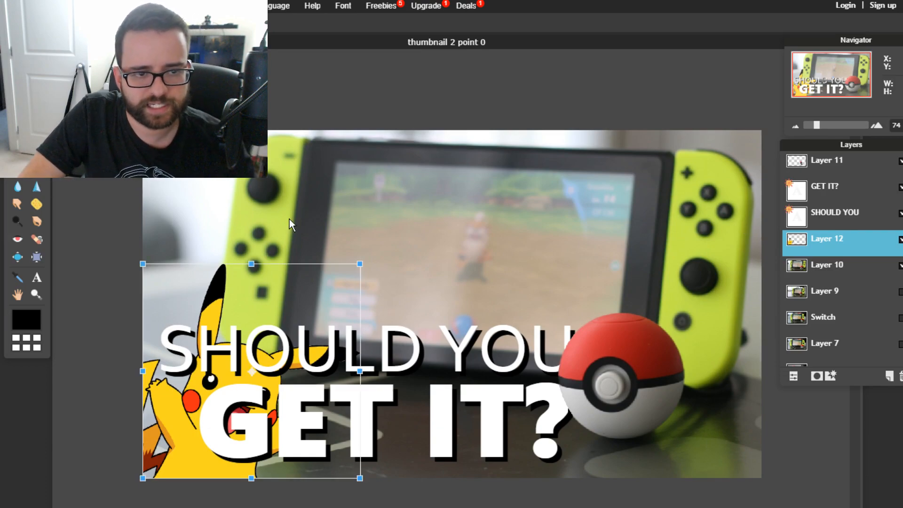
{"action": "left_click_drag", "start_coordinate": [363, 264], "coordinate": [393, 254]}
{"action": "left_click_drag", "start_coordinate": [276, 336], "coordinate": [259, 350]}
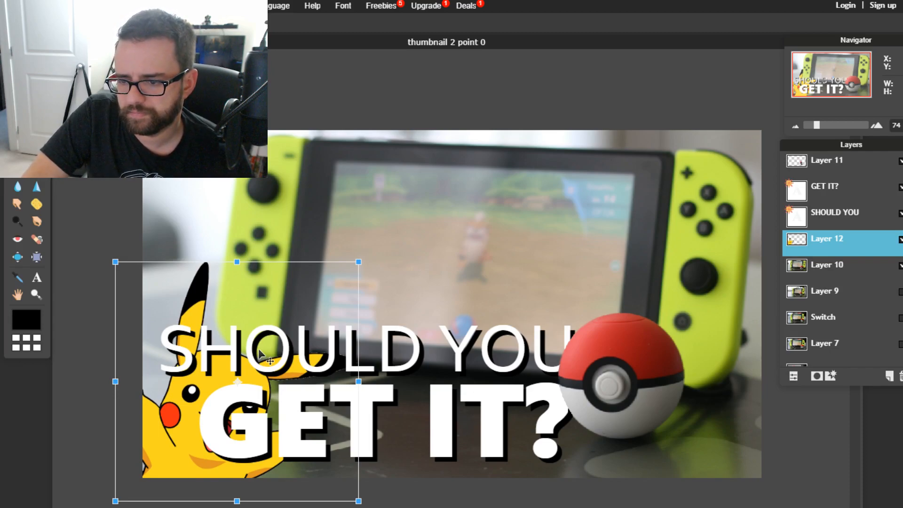
{"action": "left_click_drag", "start_coordinate": [259, 350], "coordinate": [276, 337]}
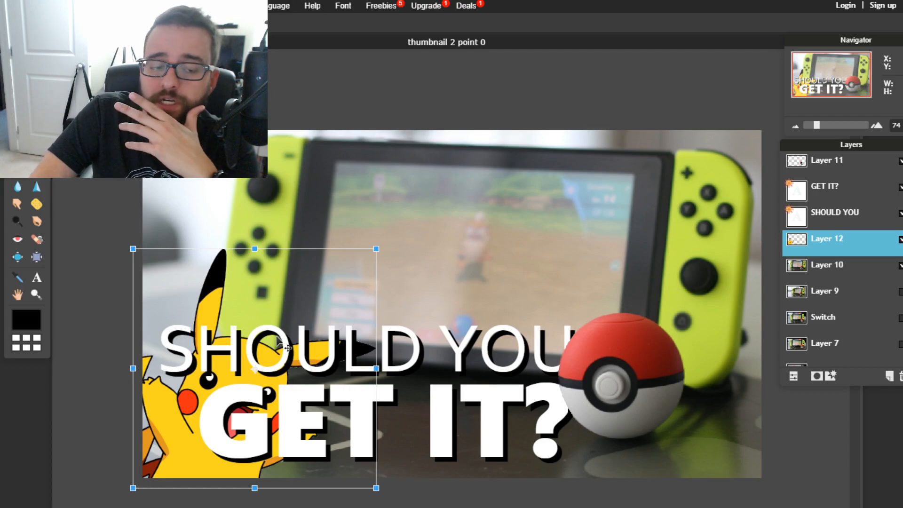
{"action": "left_click_drag", "start_coordinate": [277, 340], "coordinate": [242, 358]}
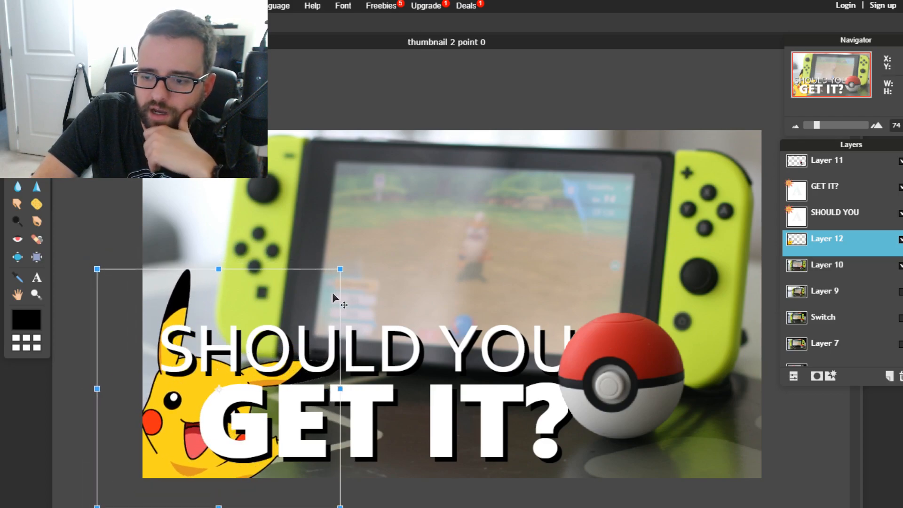
{"action": "scroll", "coordinate": [465, 299], "scroll_direction": "down", "scroll_amount": 5}
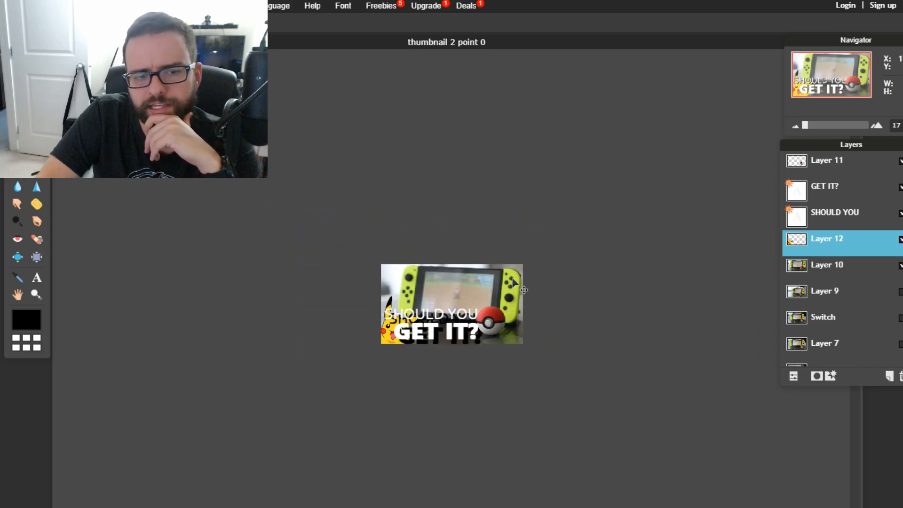
{"action": "scroll", "coordinate": [512, 277], "scroll_direction": "up", "scroll_amount": 3}
{"action": "scroll", "coordinate": [512, 270], "scroll_direction": "up", "scroll_amount": 2}
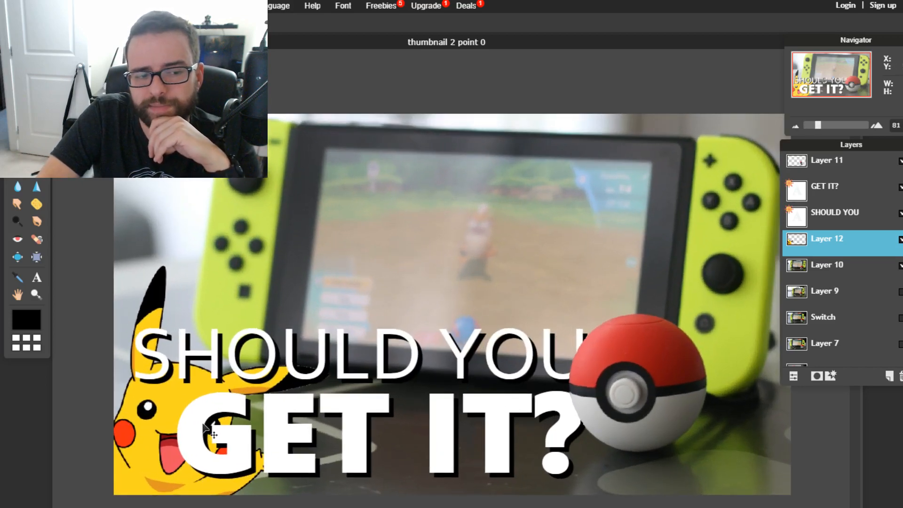
{"action": "mouse_move", "coordinate": [170, 408]}
{"action": "left_mouse_down"}
{"action": "mouse_move", "coordinate": [171, 422]}
{"action": "mouse_move", "coordinate": [148, 439]}
{"action": "mouse_move", "coordinate": [148, 427]}
{"action": "mouse_move", "coordinate": [164, 422]}
{"action": "left_mouse_up"}
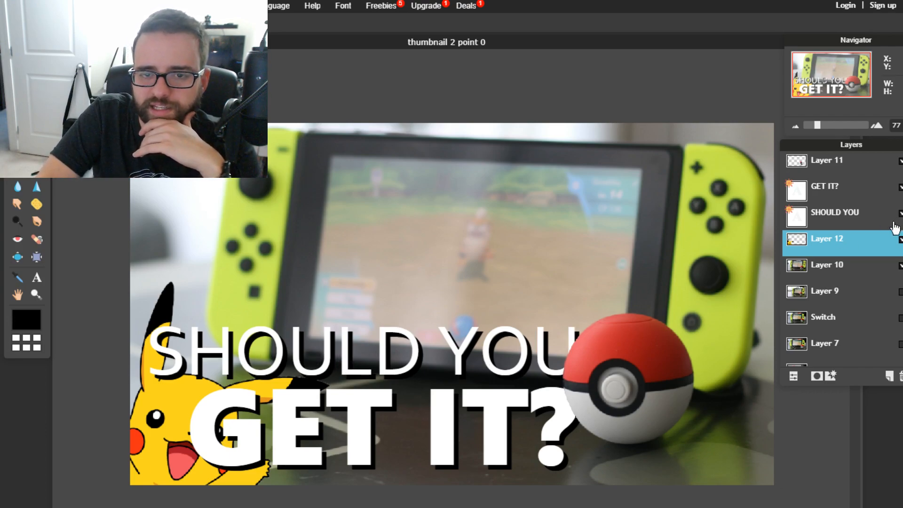
- Flip the Pikachu layer vertically and place it in the thumbnail's upper-left corner, hanging upside down from the top edge
{"action": "right_click", "coordinate": [99, 181]}
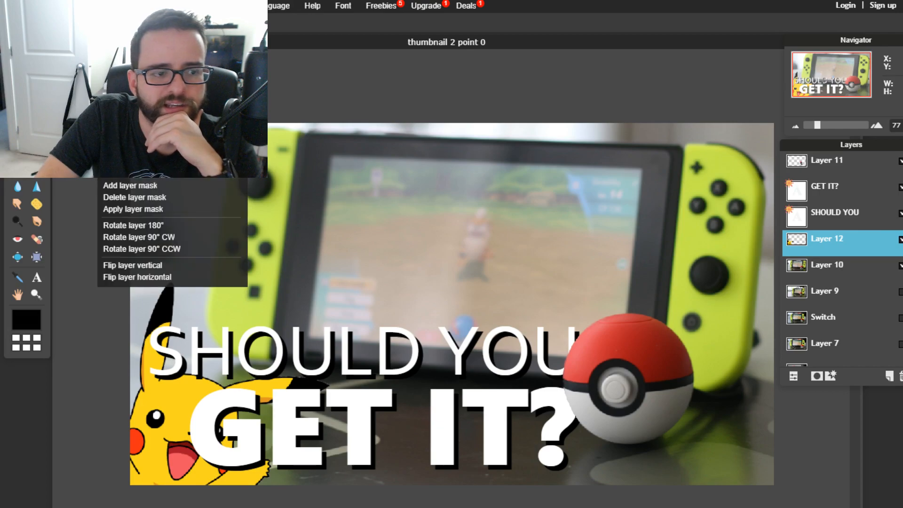
{"action": "left_click", "coordinate": [177, 266]}
{"action": "left_click_drag", "start_coordinate": [181, 278], "coordinate": [202, 180]}
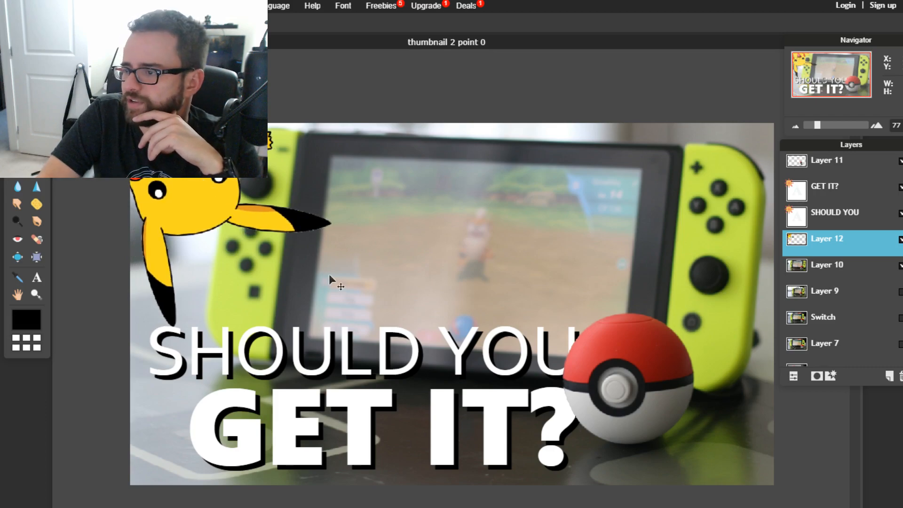
{"action": "scroll", "coordinate": [318, 302], "scroll_direction": "down", "scroll_amount": 1}
{"action": "scroll", "coordinate": [318, 302], "scroll_direction": "down", "scroll_amount": 4}
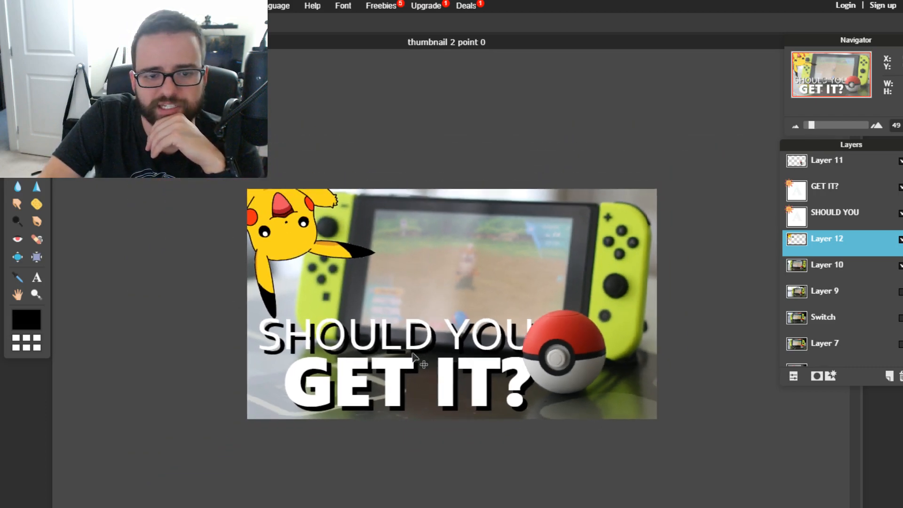
{"action": "scroll", "coordinate": [486, 331], "scroll_direction": "up", "scroll_amount": 1}
{"action": "scroll", "coordinate": [486, 331], "scroll_direction": "up", "scroll_amount": 3}
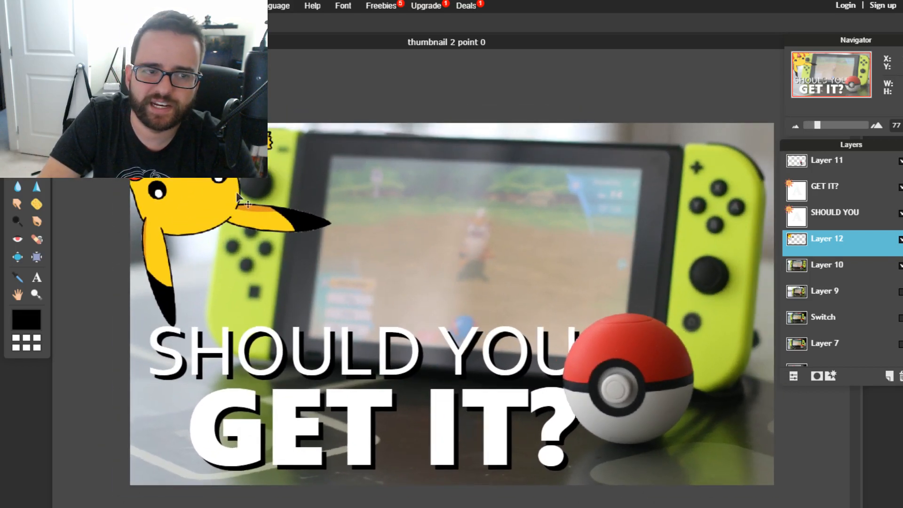
{"action": "left_click_drag", "start_coordinate": [231, 187], "coordinate": [223, 181]}
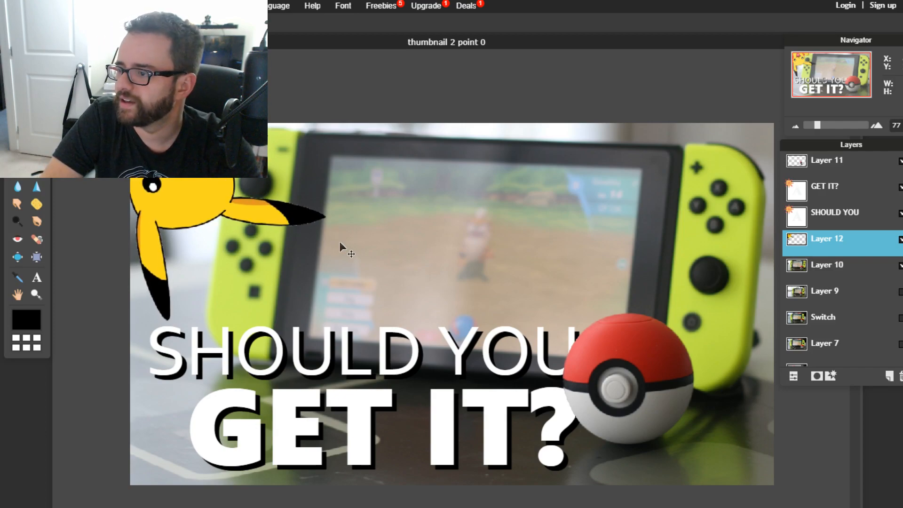
{"action": "scroll", "coordinate": [340, 280], "scroll_direction": "down", "scroll_amount": 4}
{"action": "scroll", "coordinate": [333, 292], "scroll_direction": "down", "scroll_amount": 1}
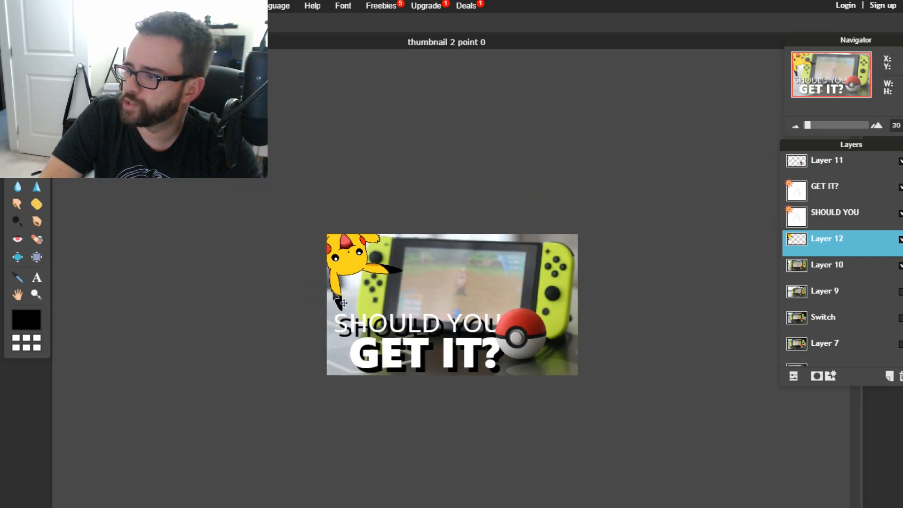
{"action": "scroll", "coordinate": [351, 275], "scroll_direction": "up", "scroll_amount": 4}
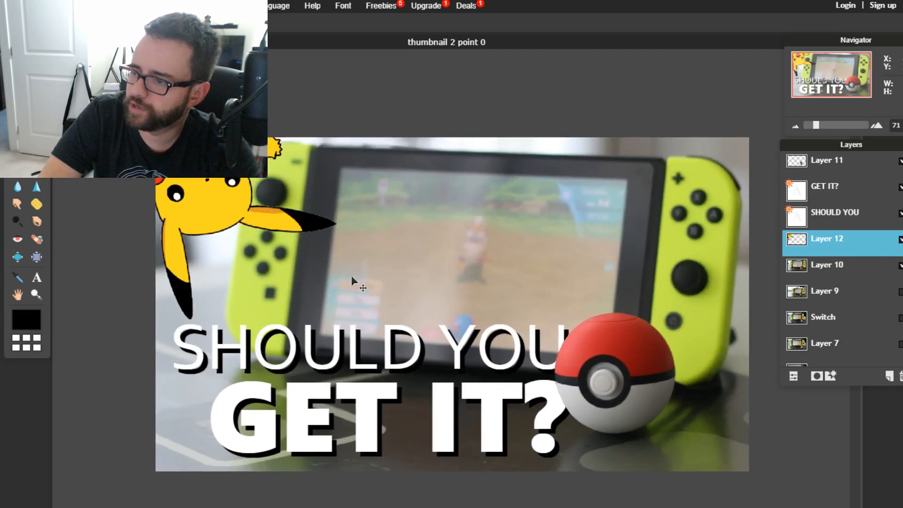
{"action": "scroll", "coordinate": [351, 275], "scroll_direction": "up", "scroll_amount": 2}
{"action": "scroll", "coordinate": [609, 273], "scroll_direction": "down", "scroll_amount": 3}
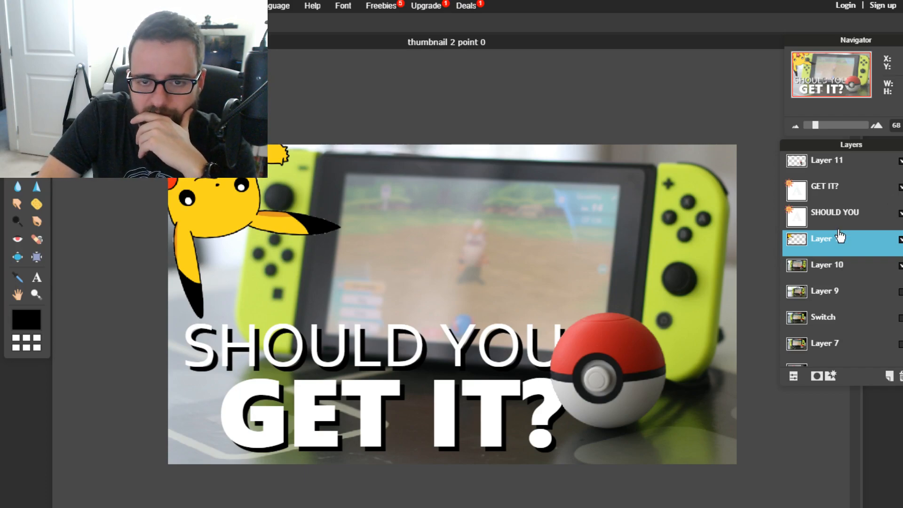
- Increase the GET IT? text size and align it beneath SHOULD YOU, with the question mark tucked behind the ball
{"action": "left_click", "coordinate": [832, 195]}
{"action": "mouse_move", "coordinate": [372, 424]}
{"action": "left_mouse_down"}
{"action": "mouse_move", "coordinate": [389, 425]}
{"action": "mouse_move", "coordinate": [381, 419]}
{"action": "left_mouse_up"}
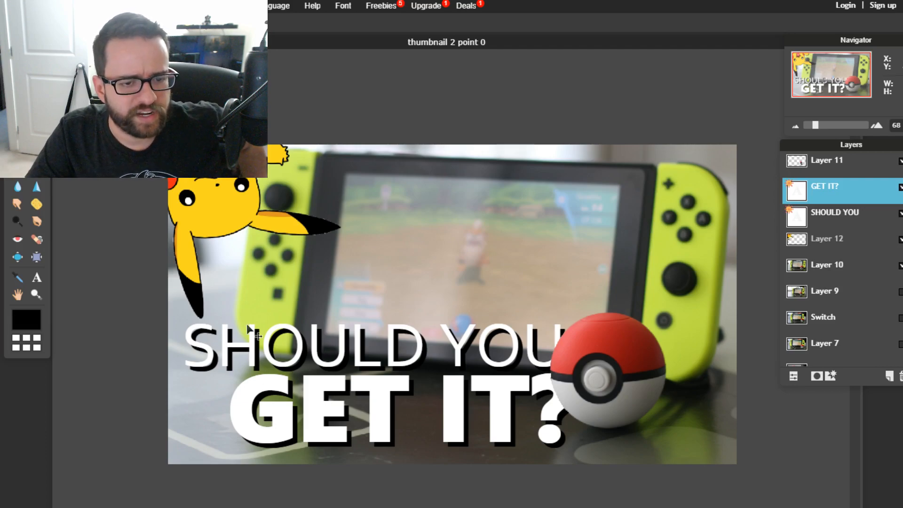
{"action": "left_click_drag", "start_coordinate": [343, 385], "coordinate": [322, 393]}
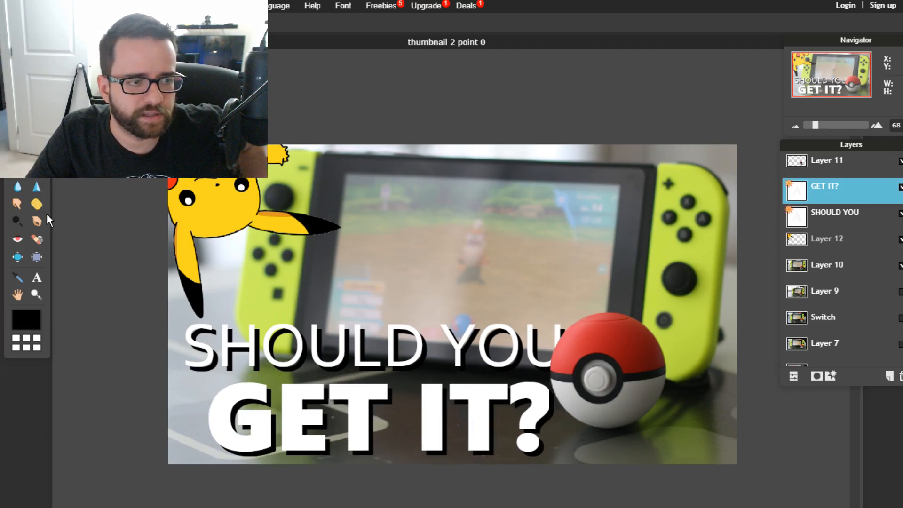
{"action": "left_click", "coordinate": [36, 276]}
{"action": "left_click", "coordinate": [296, 410]}
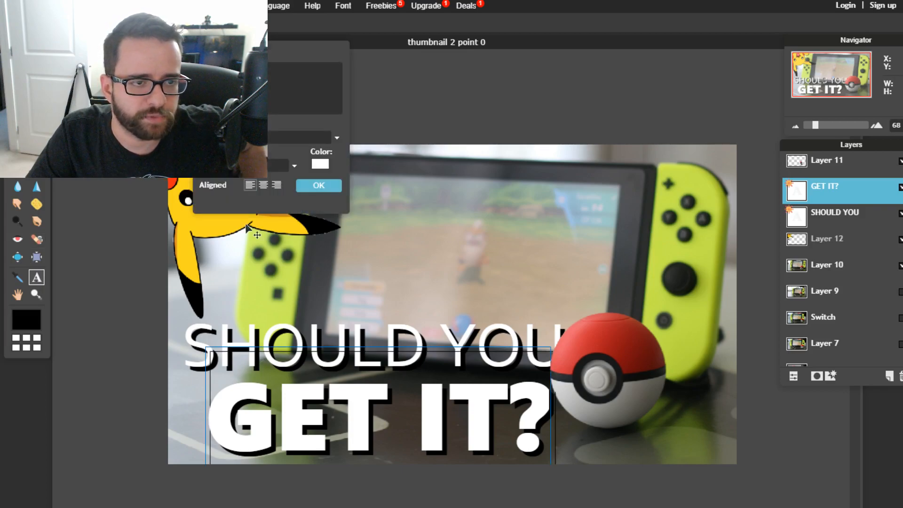
{"action": "left_click", "coordinate": [221, 166]}
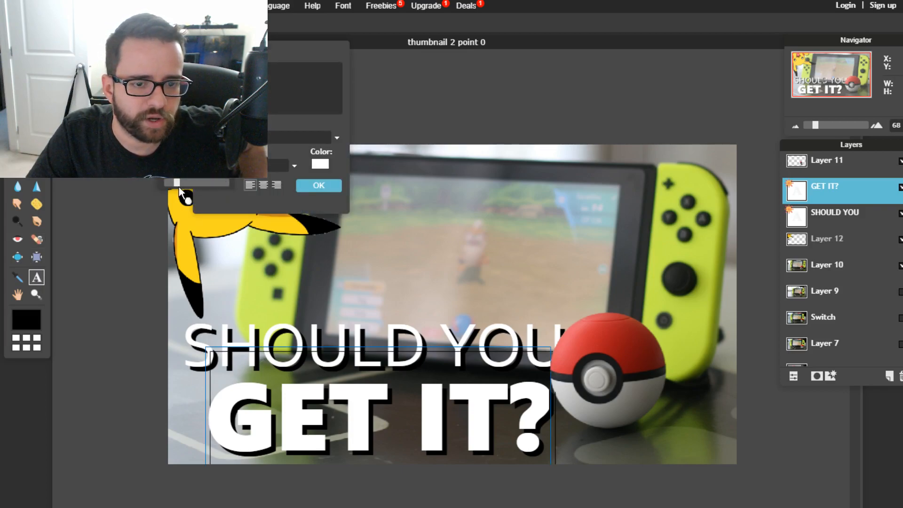
{"action": "left_click_drag", "start_coordinate": [179, 185], "coordinate": [178, 183]}
{"action": "left_click", "coordinate": [319, 185]}
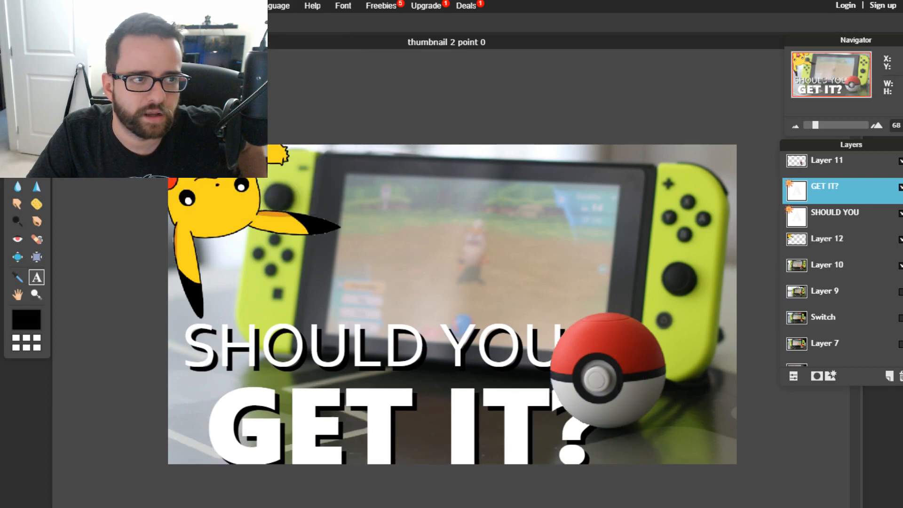
{"action": "key", "text": "v"}
{"action": "left_click_drag", "start_coordinate": [402, 428], "coordinate": [372, 414]}
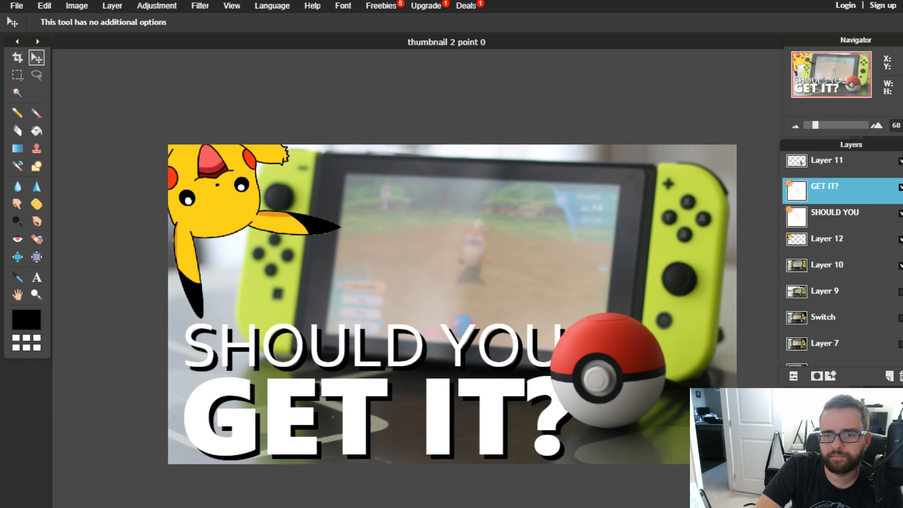
- Toggle the visibility of Layer 12 repeatedly to compare the thumbnail with and without the upside-down Pikachu
{"action": "left_click", "coordinate": [900, 240]}
{"action": "left_click", "coordinate": [900, 240]}
{"action": "left_click", "coordinate": [900, 240]}
{"action": "left_click", "coordinate": [900, 239]}
{"action": "left_click", "coordinate": [900, 240]}
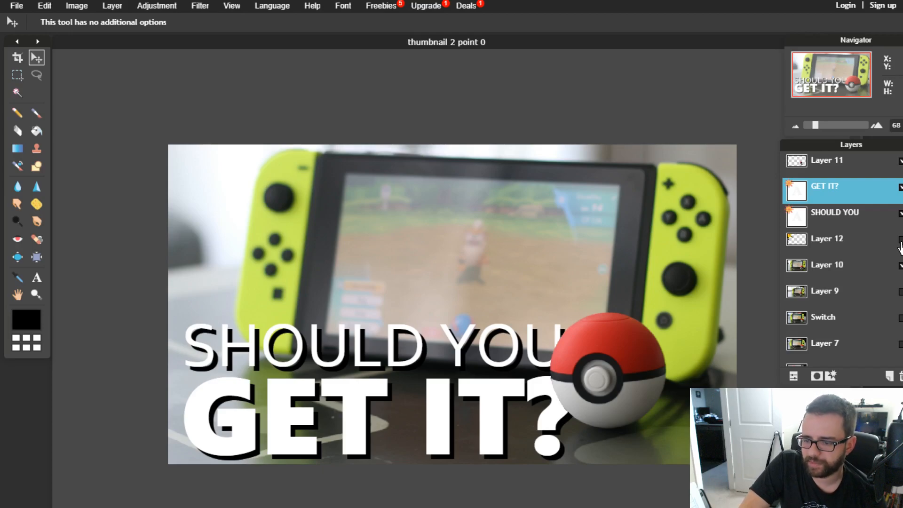
{"action": "left_click", "coordinate": [900, 240]}
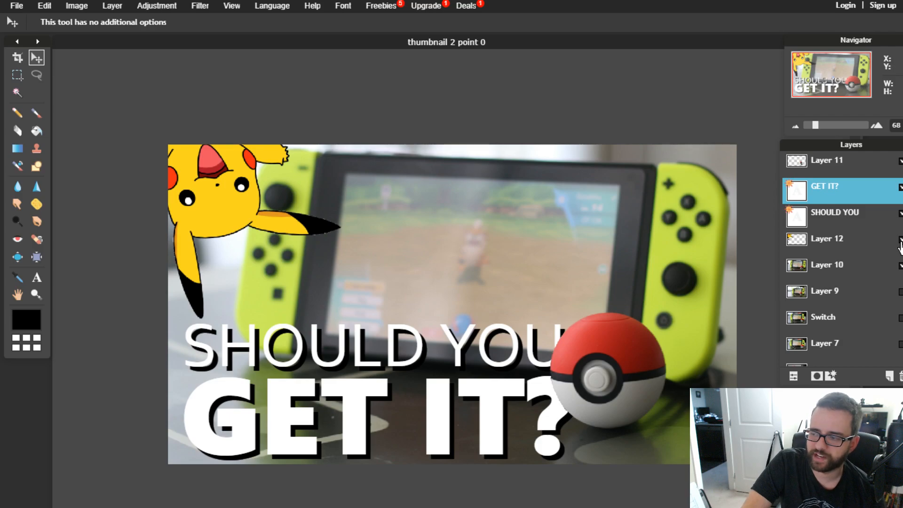
{"action": "left_click", "coordinate": [900, 240]}
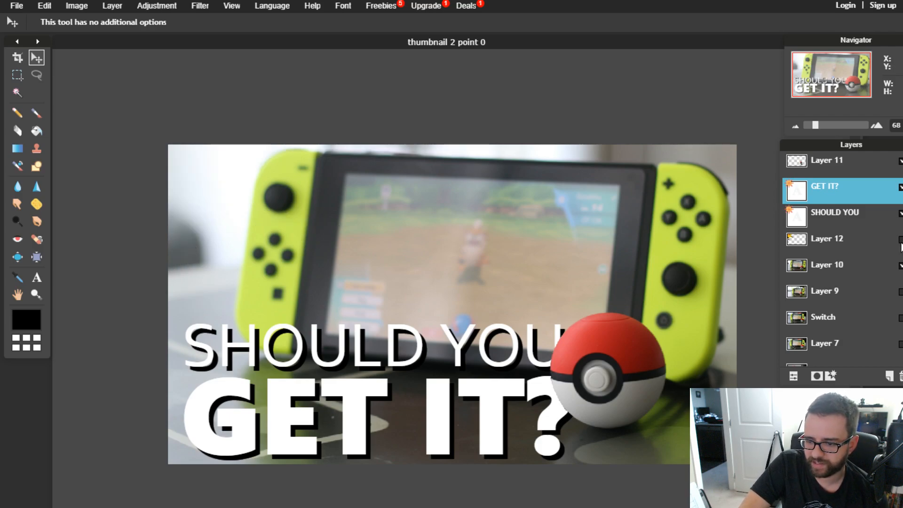
{"action": "left_click", "coordinate": [900, 243]}
{"action": "left_click", "coordinate": [901, 244]}
{"action": "left_click", "coordinate": [900, 244]}
{"action": "left_click", "coordinate": [901, 244]}
{"action": "left_click", "coordinate": [900, 244]}
{"action": "left_click", "coordinate": [900, 244]}
{"action": "left_click", "coordinate": [901, 244]}
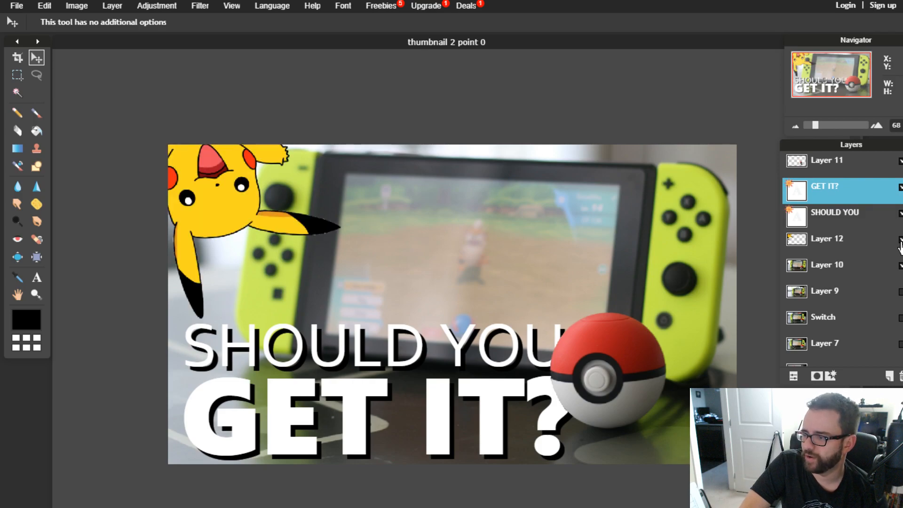
{"action": "left_click", "coordinate": [900, 243]}
{"action": "left_click", "coordinate": [901, 243]}
{"action": "left_click", "coordinate": [900, 244]}
{"action": "left_click", "coordinate": [901, 244]}
{"action": "left_click", "coordinate": [901, 243]}
{"action": "left_click", "coordinate": [901, 244]}
{"action": "left_click", "coordinate": [900, 243]}
{"action": "left_click", "coordinate": [900, 244]}
{"action": "left_click", "coordinate": [901, 244]}
{"action": "left_click", "coordinate": [901, 244]}
{"action": "left_click", "coordinate": [900, 244]}
{"action": "left_click", "coordinate": [900, 244]}
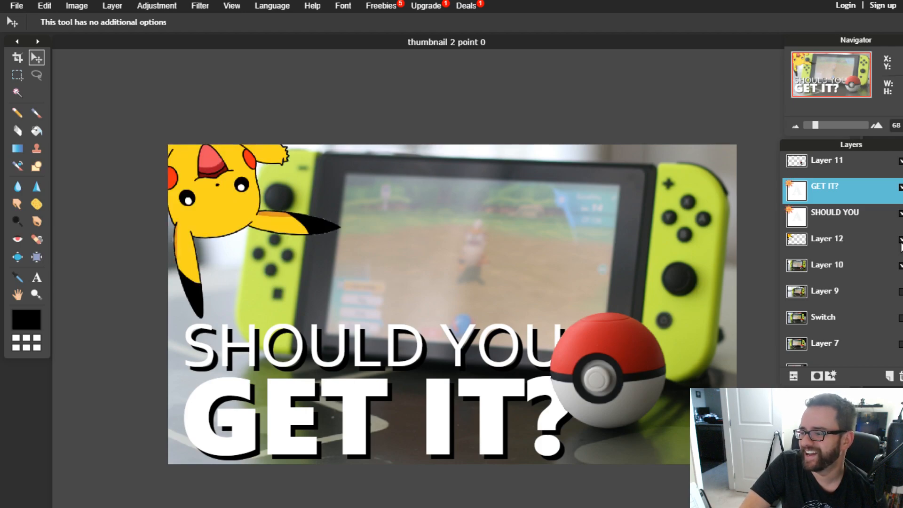
{"action": "left_click", "coordinate": [900, 243]}
{"action": "left_click", "coordinate": [900, 243]}
{"action": "left_click", "coordinate": [900, 244]}
{"action": "left_click", "coordinate": [900, 243]}
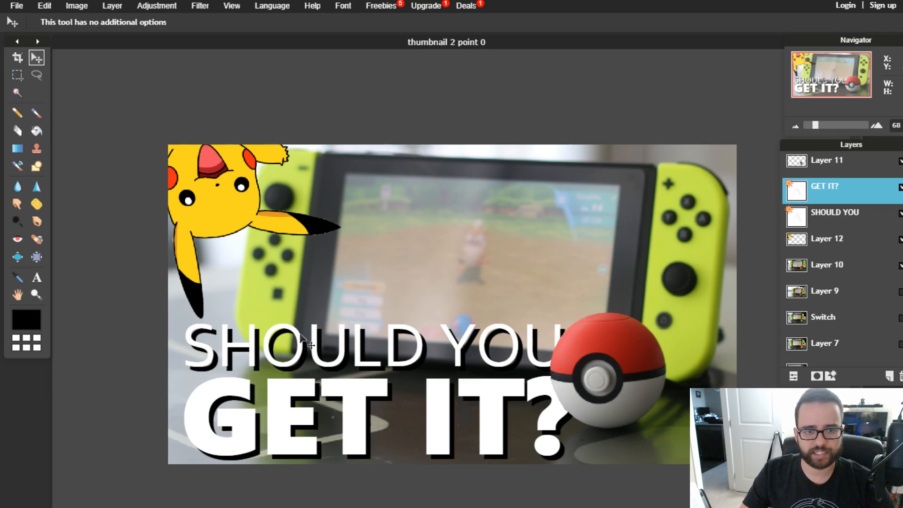
- Compare the reduced thumbnail with and without Pikachu once more and leave Layer 12 hidden
{"action": "scroll", "coordinate": [306, 331], "scroll_direction": "down", "scroll_amount": 4}
{"action": "scroll", "coordinate": [369, 278], "scroll_direction": "up", "scroll_amount": 3}
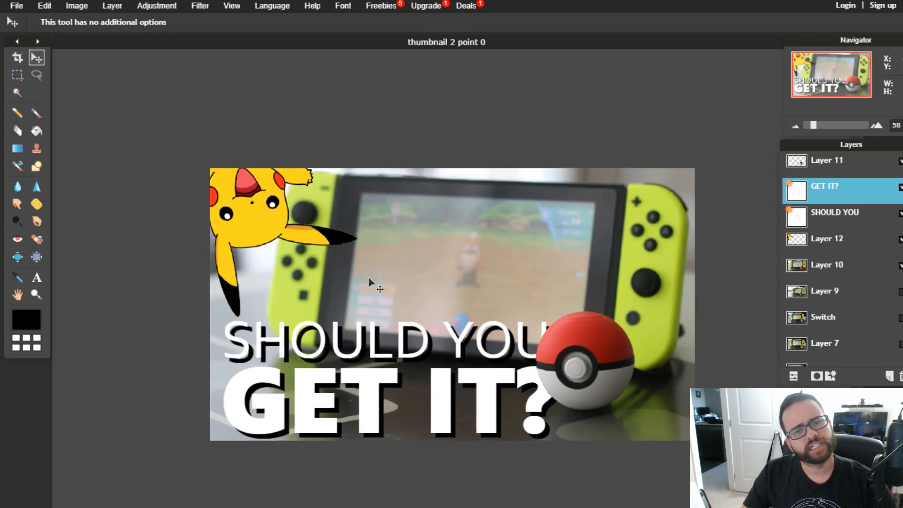
{"action": "scroll", "coordinate": [369, 282], "scroll_direction": "down", "scroll_amount": 1}
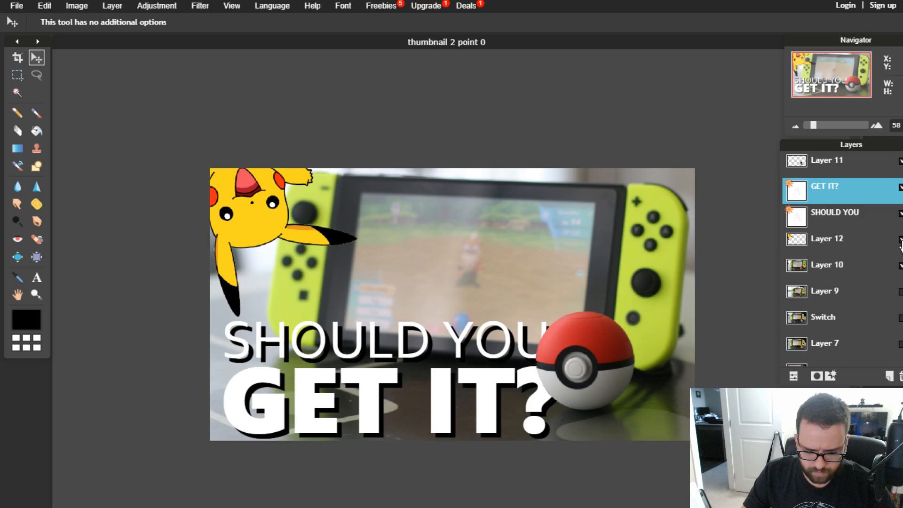
{"action": "left_click", "coordinate": [900, 240]}
{"action": "left_click", "coordinate": [900, 239]}
{"action": "left_click", "coordinate": [900, 239]}
{"action": "left_click", "coordinate": [900, 240]}
{"action": "left_click", "coordinate": [900, 240]}
{"action": "left_click", "coordinate": [900, 240]}
{"action": "left_click", "coordinate": [900, 240]}
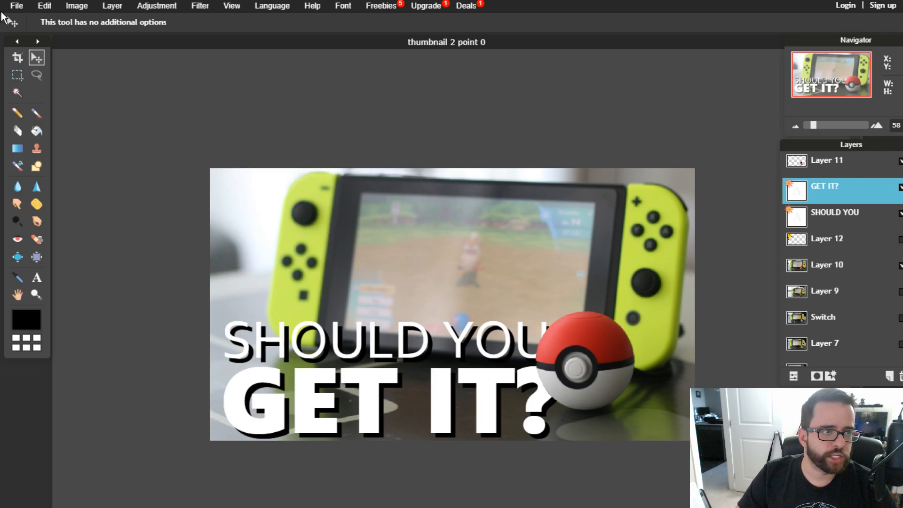
- Save the image to the computer as "pokeball plus" in JPEG format at maximum quality
{"action": "left_click", "coordinate": [16, 6]}
{"action": "left_click", "coordinate": [73, 60]}
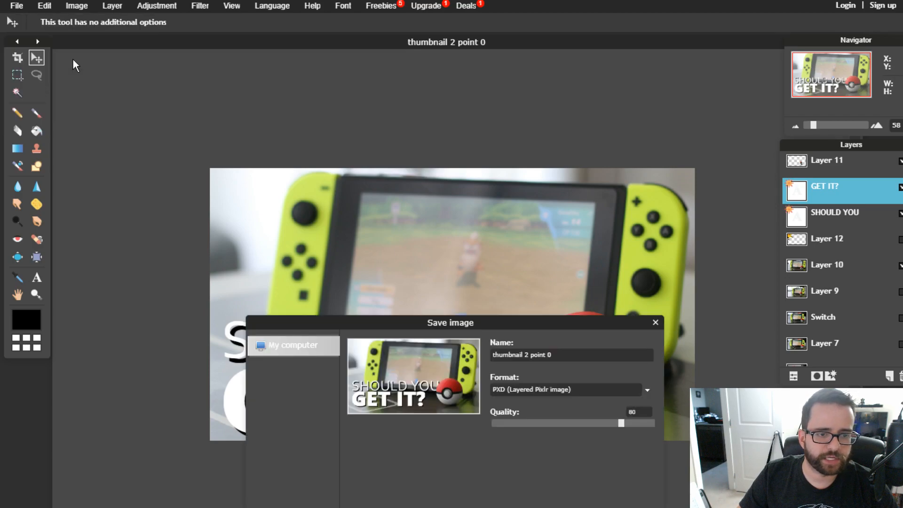
{"action": "left_click", "coordinate": [567, 355]}
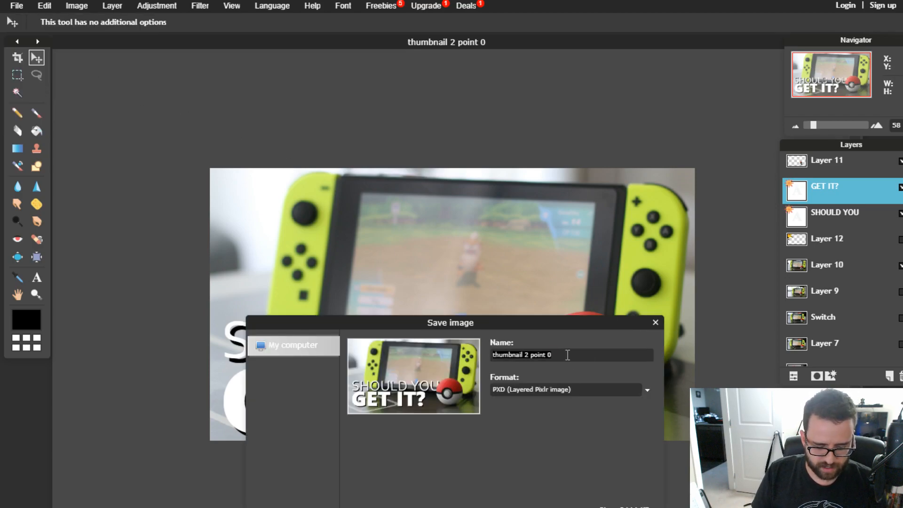
{"action": "type", "text": "poke"}
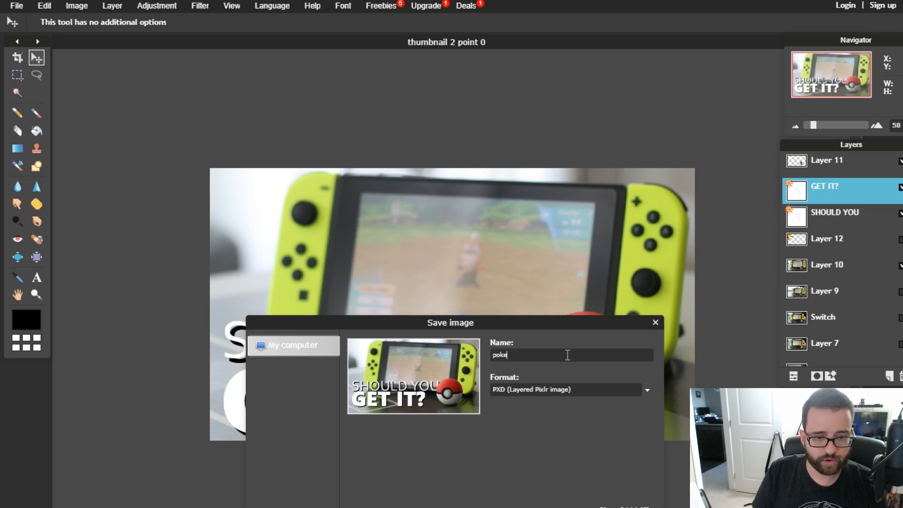
{"action": "type", "text": "ball plus"}
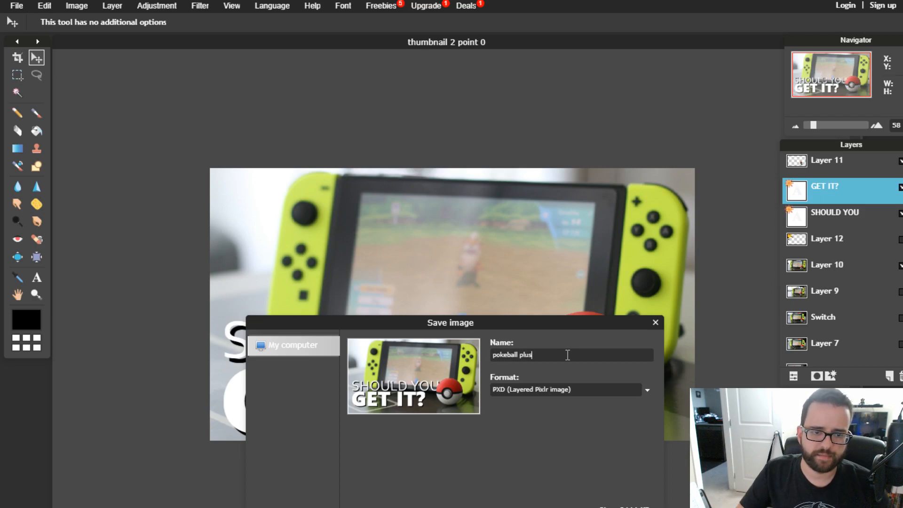
{"action": "left_click", "coordinate": [561, 391]}
{"action": "left_click", "coordinate": [545, 403]}
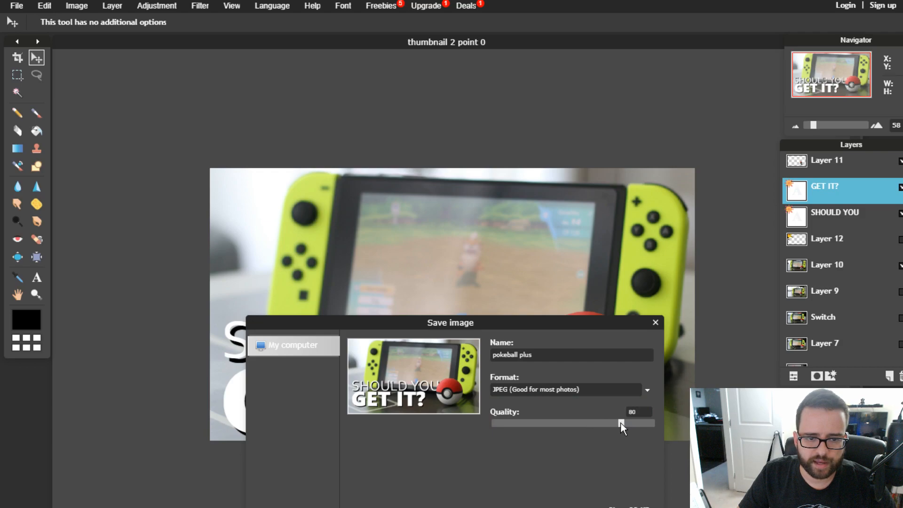
{"action": "left_click_drag", "start_coordinate": [621, 422], "coordinate": [654, 423]}
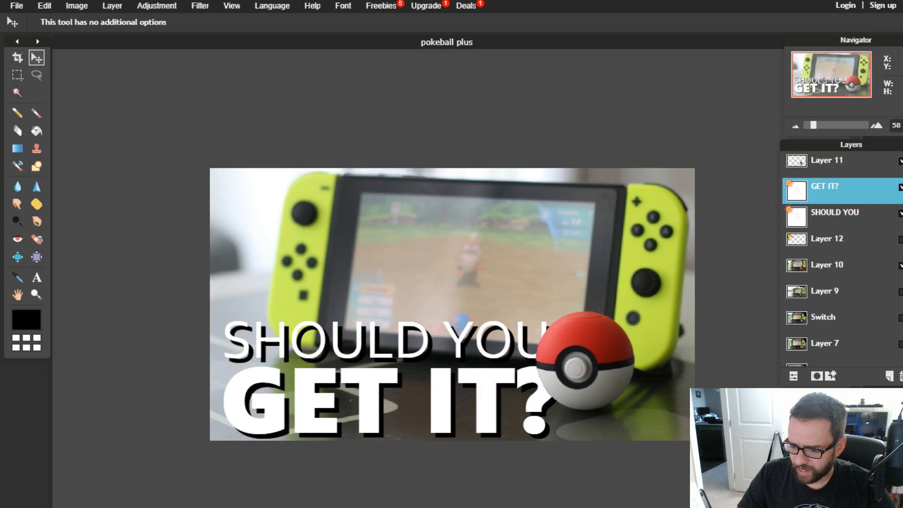
{"action": "scroll", "coordinate": [472, 339], "scroll_direction": "down", "scroll_amount": 5}
{"action": "scroll", "coordinate": [472, 334], "scroll_direction": "up", "scroll_amount": 5}
{"action": "scroll", "coordinate": [472, 330], "scroll_direction": "up", "scroll_amount": 2}
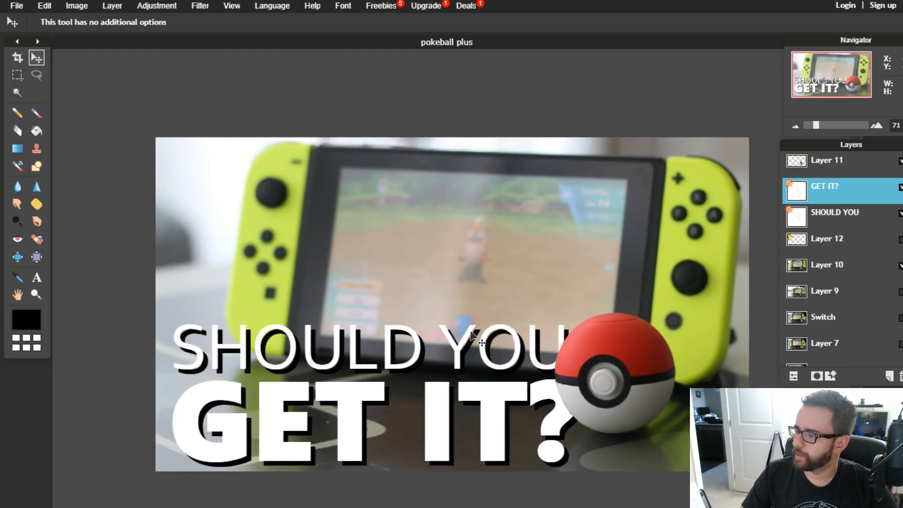